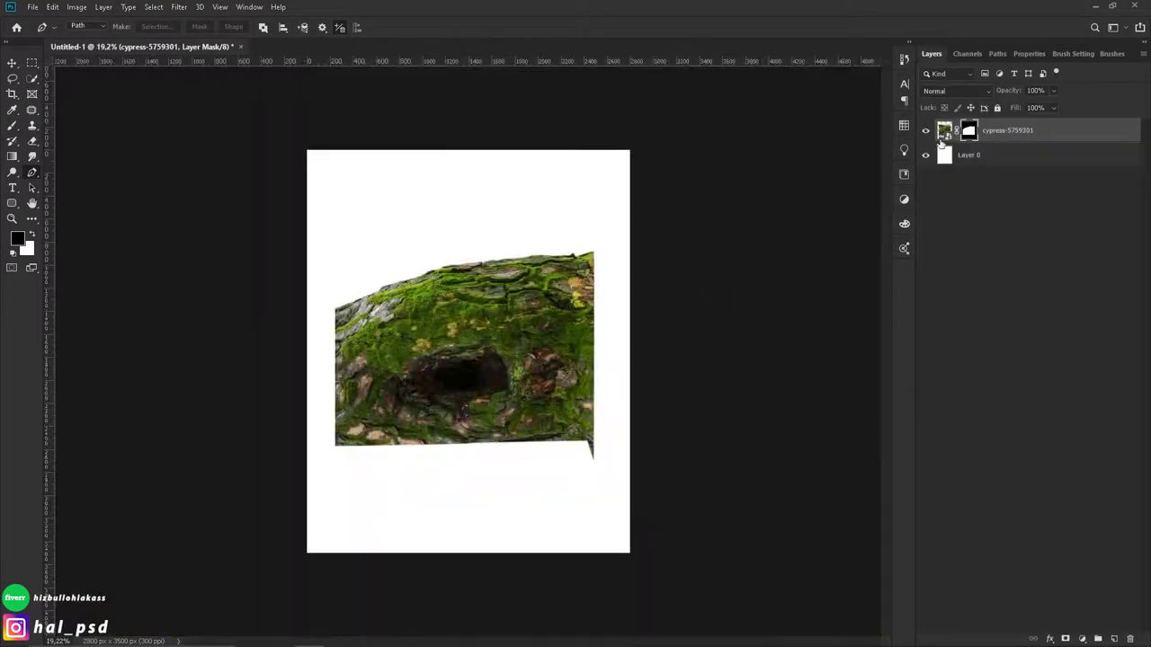
Step: Scale the mossy log layer up to 127% so it spans the canvas bottom
key("ctrl+t")
left_click_drag(603, 470, 484, 285)
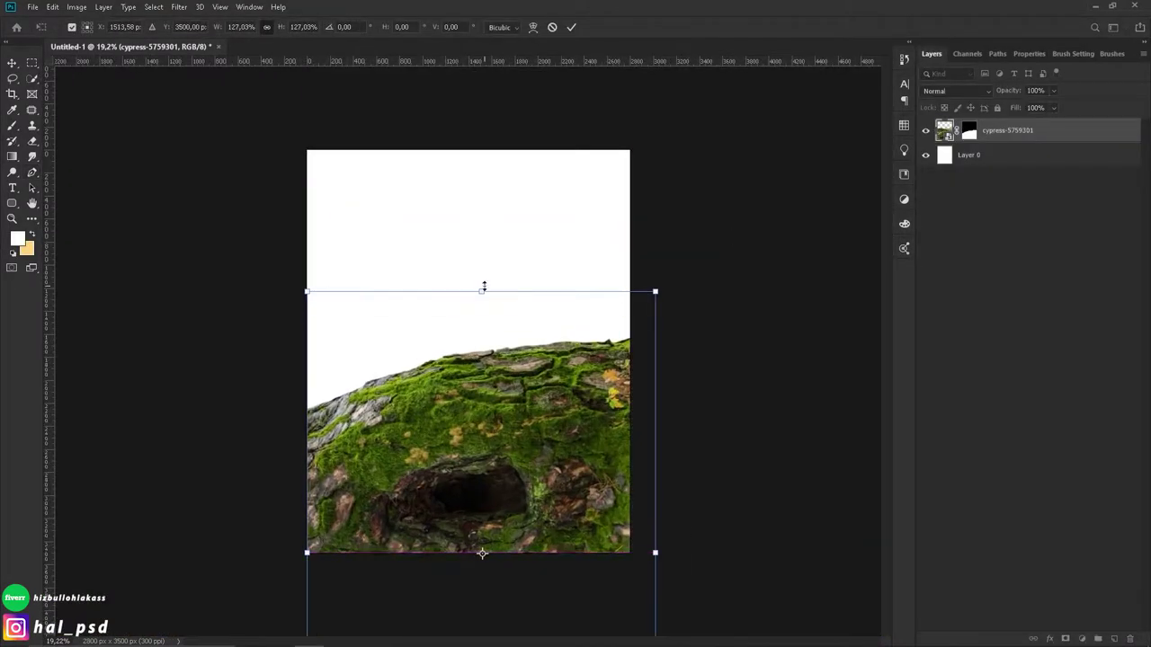
Step: Place the snail photo and start a Pen path along the shell's underside
left_click(32, 6)
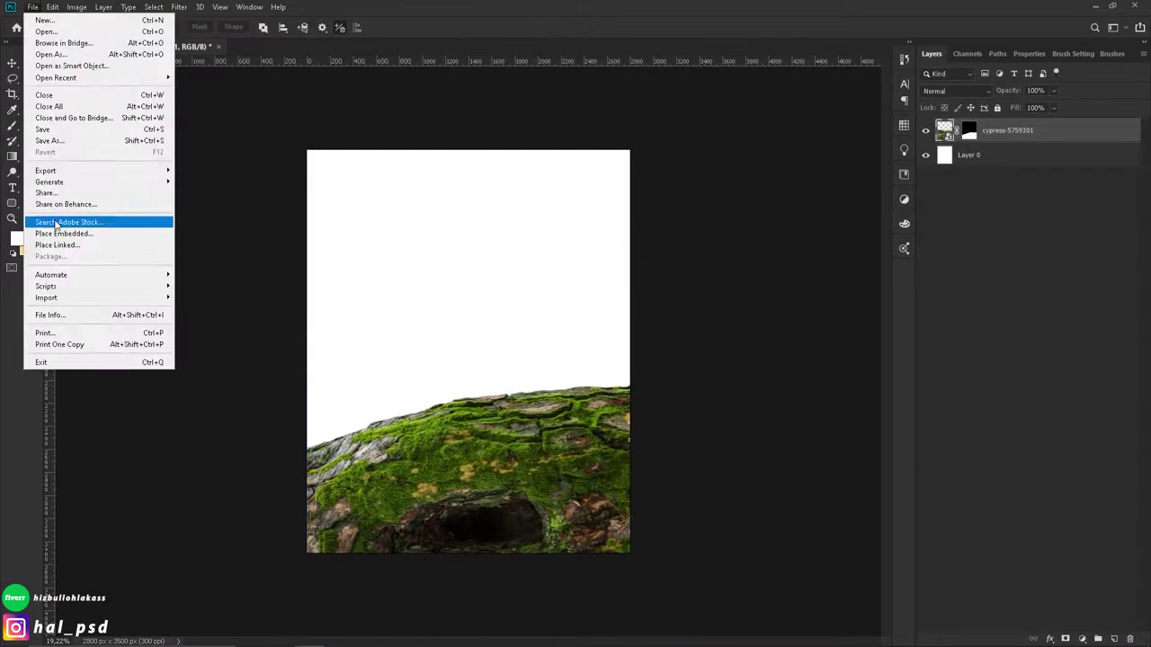
left_click(102, 221)
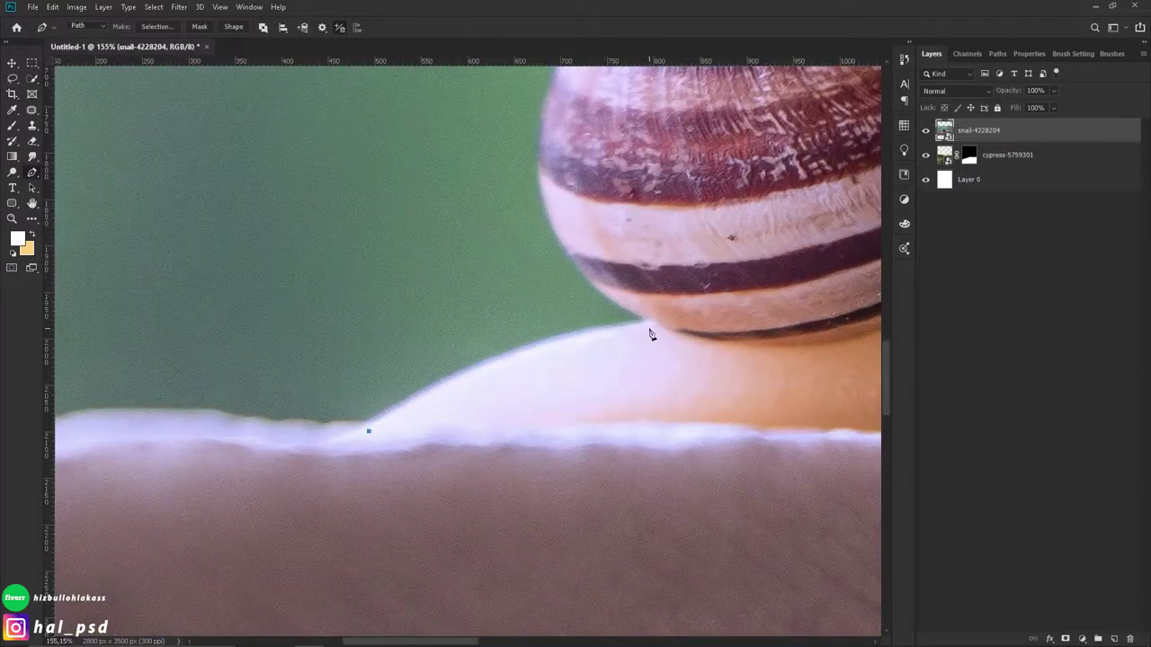
scroll(651, 335, "up", 3)
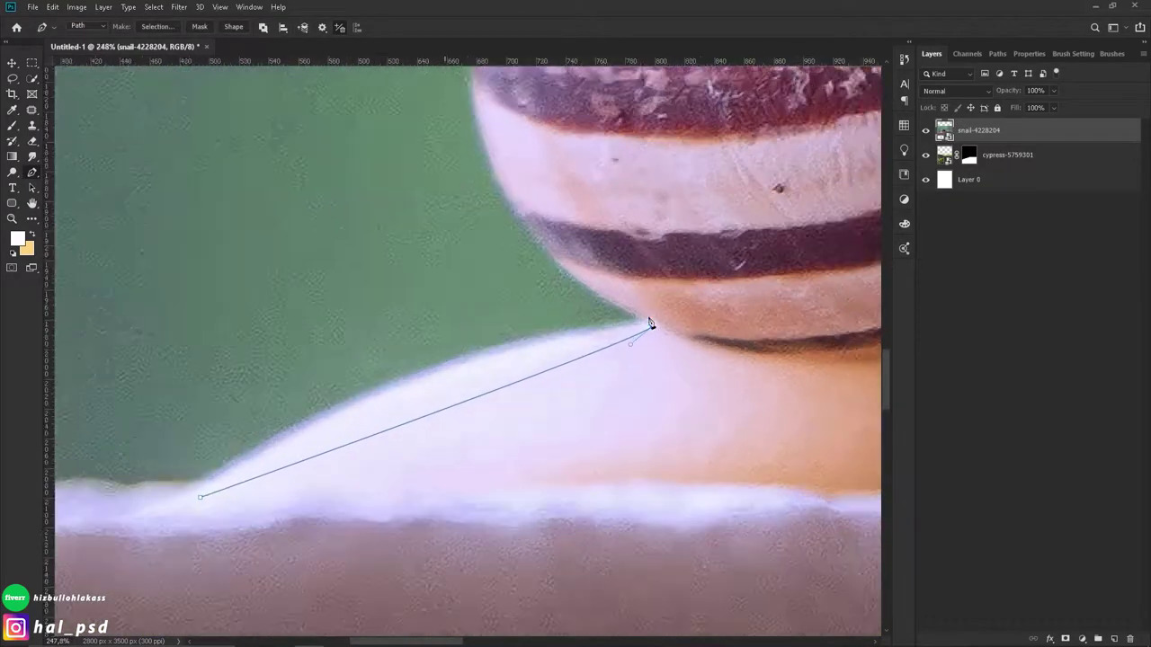
left_click(278, 279)
left_click(672, 243)
left_click_drag(845, 205, 552, 249)
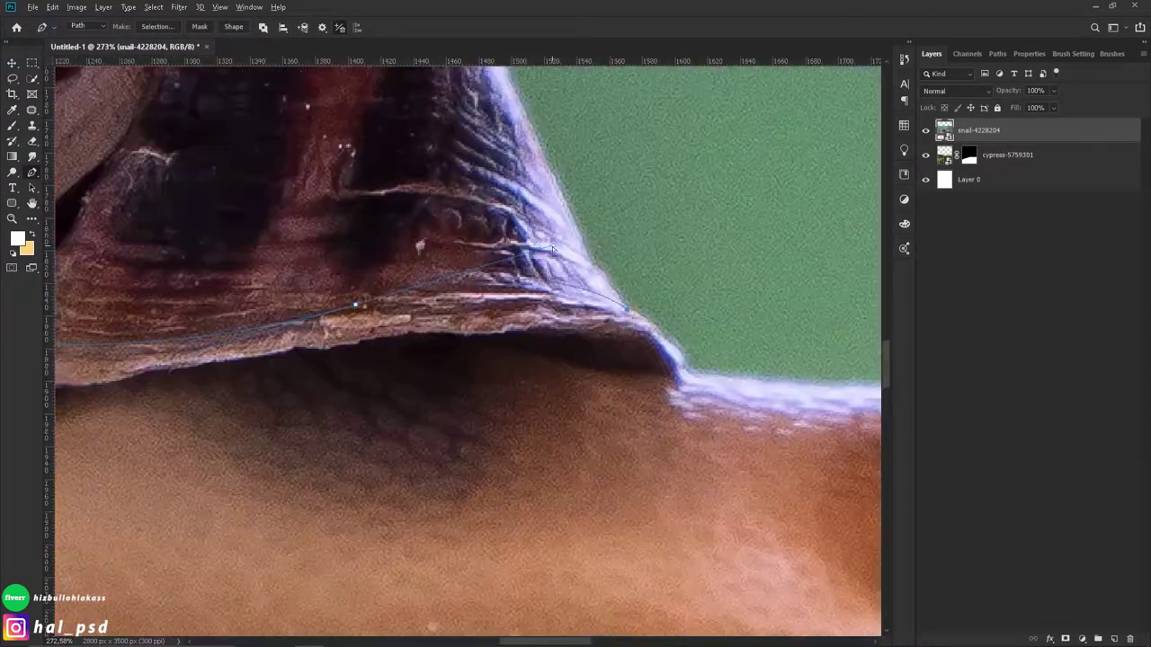
Step: Continue the path along the shell edge and around the antenna tip
scroll(151, 359, "left", 1)
scroll(468, 359, "right", 3)
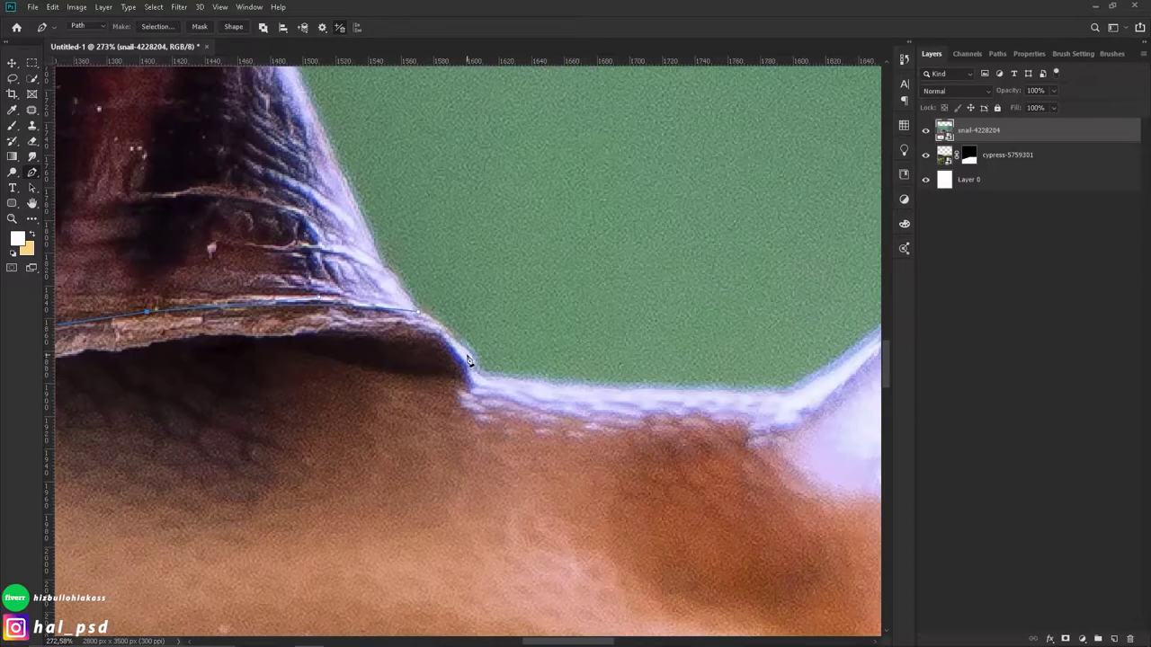
scroll(513, 385, "right", 3)
left_click_drag(542, 394, 580, 385)
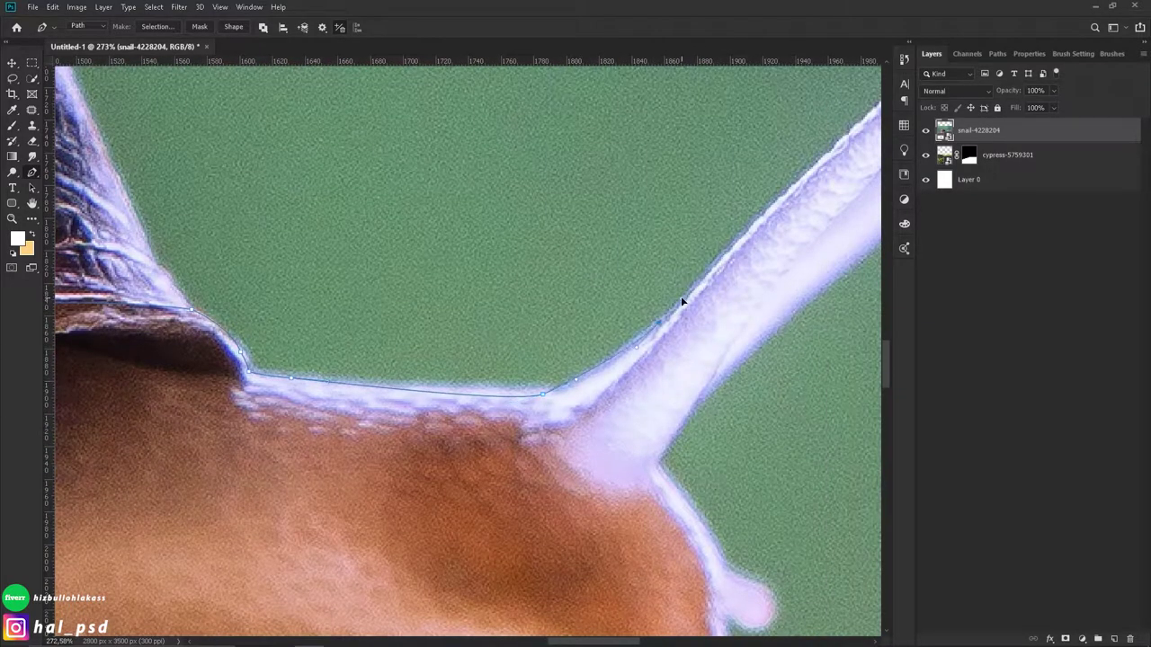
scroll(681, 302, "right", 3)
left_click(596, 285)
scroll(596, 286, "right", 2)
left_click(649, 291)
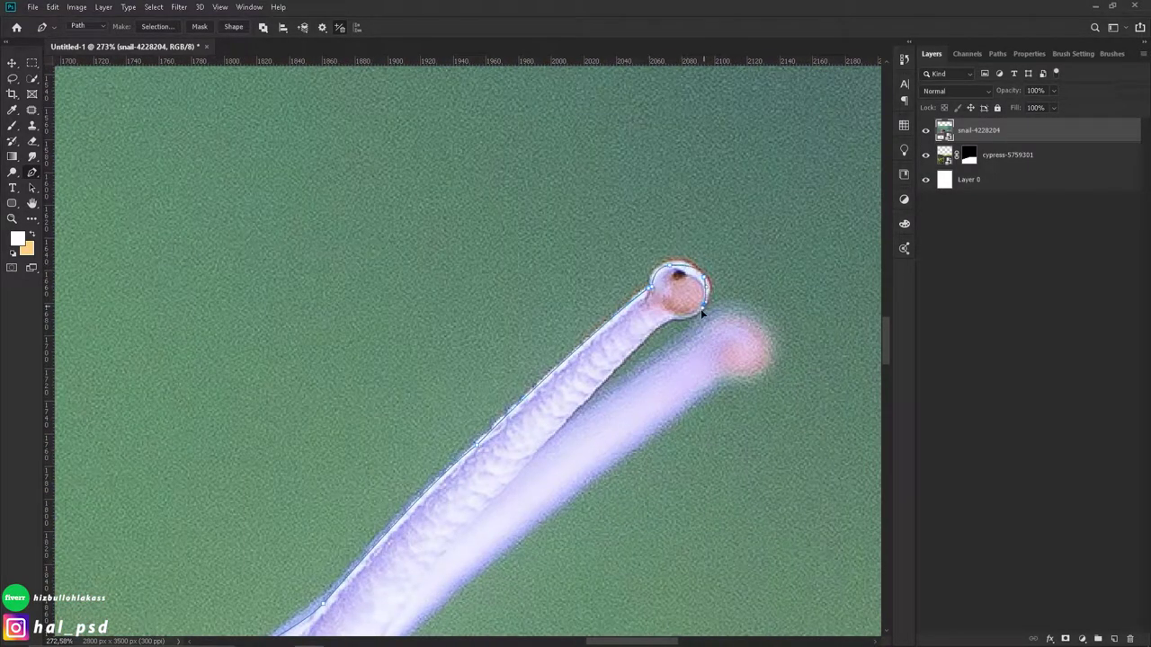
scroll(612, 341, "down", 2)
scroll(520, 369, "left", 1)
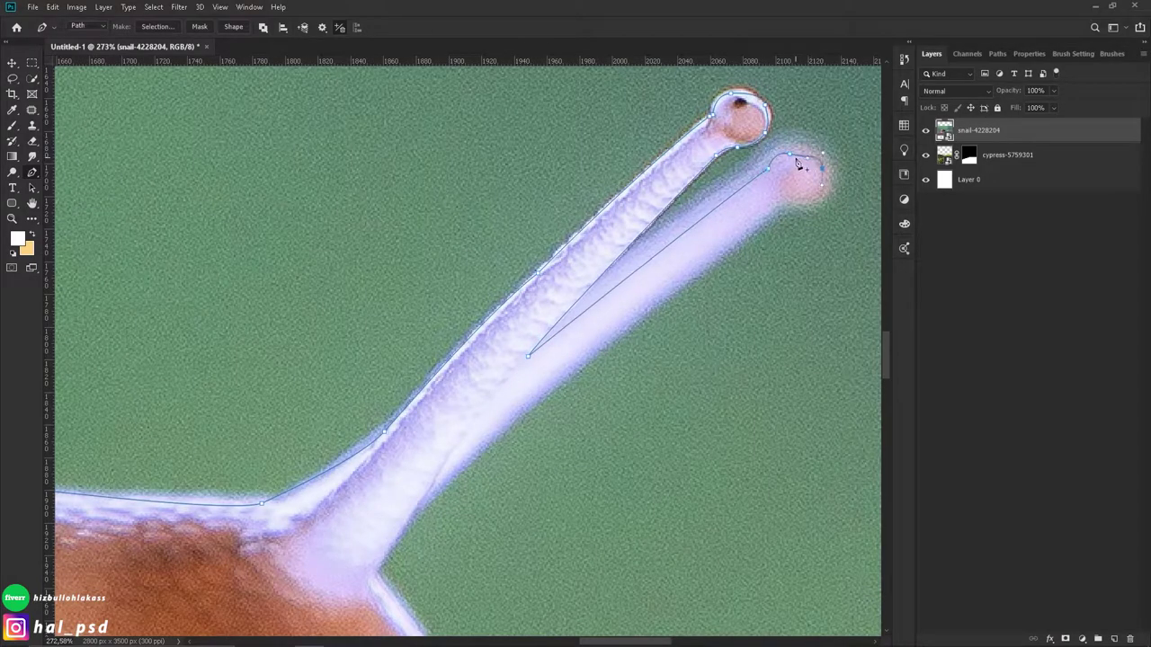
Step: Finish tracing the body edge past the bump and along the snail's underside
scroll(557, 378, "down", 3)
scroll(444, 336, "down", 2)
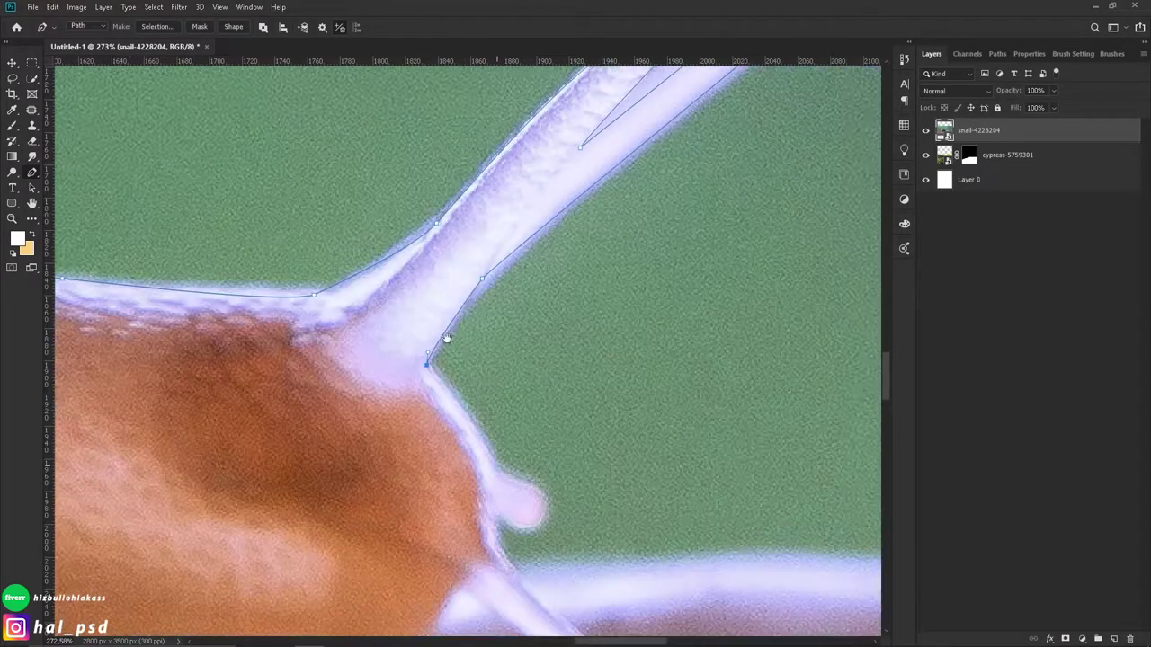
left_click(505, 437)
scroll(524, 442, "down", 1)
scroll(493, 430, "down", 1)
scroll(492, 430, "right", 1)
left_click(442, 360)
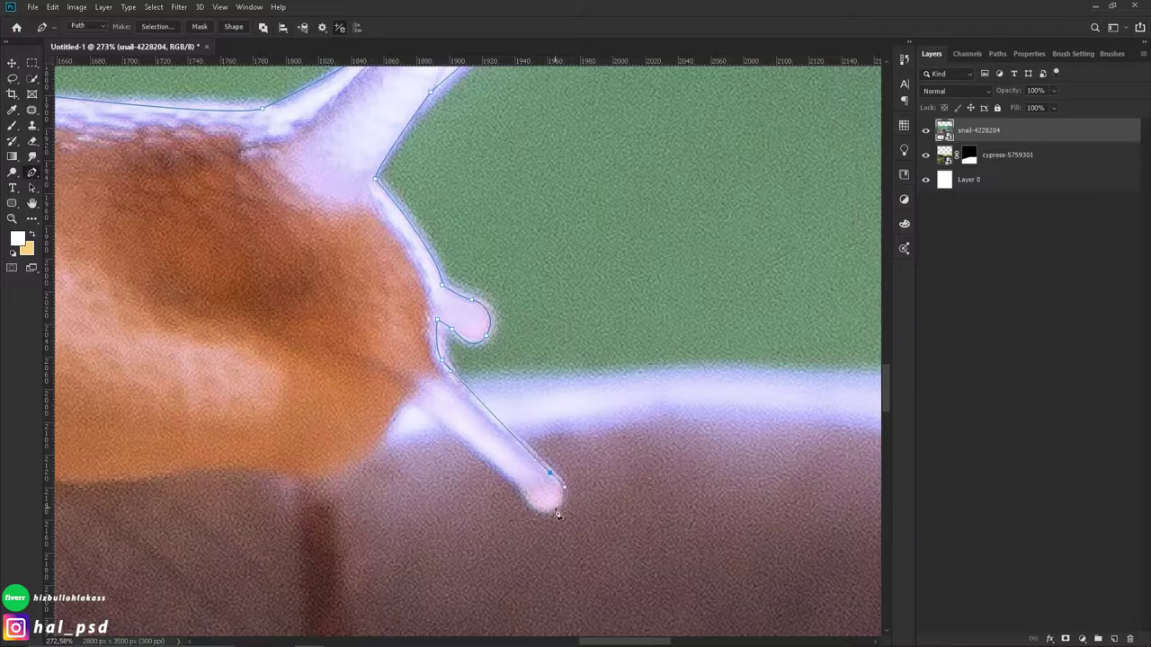
scroll(224, 465, "down", 2)
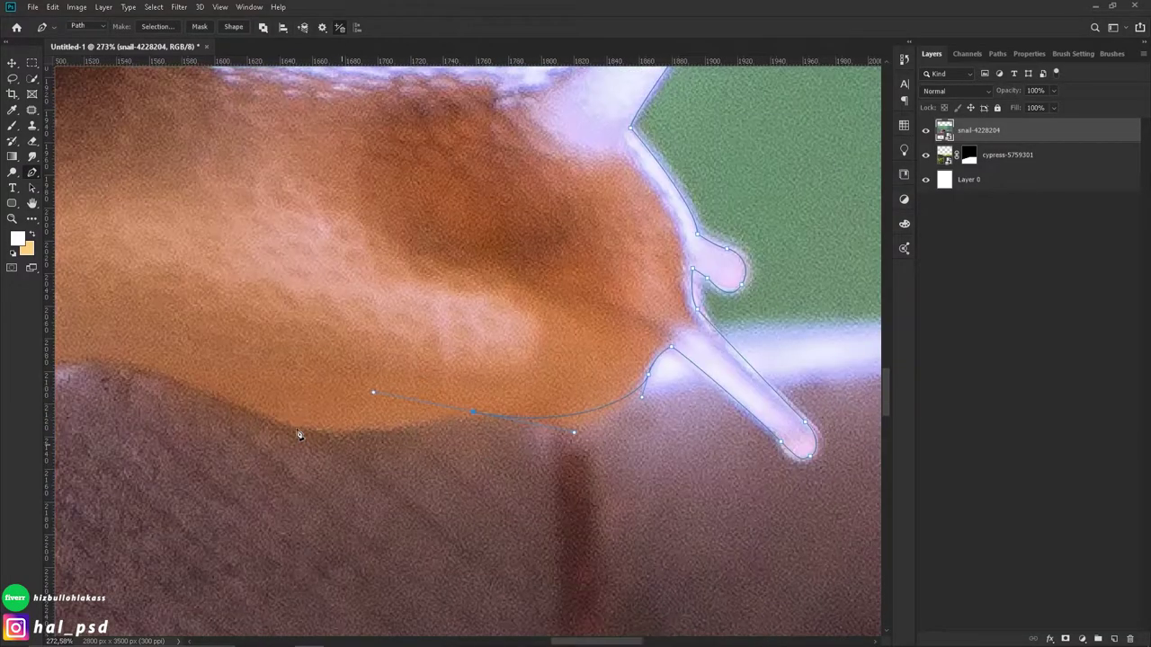
scroll(375, 390, "left", 5)
scroll(334, 403, "left", 3)
left_click_drag(321, 406, 280, 423)
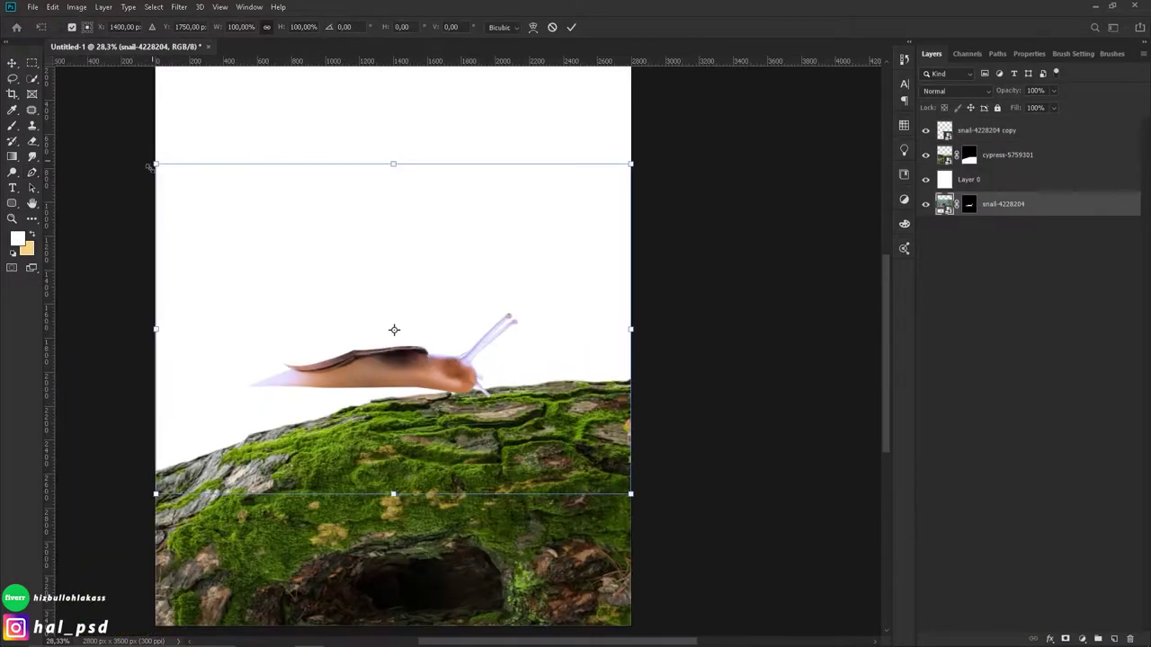
Step: Commit the snail's placement and Puppet Warp its body with pins to match the log
key("Return")
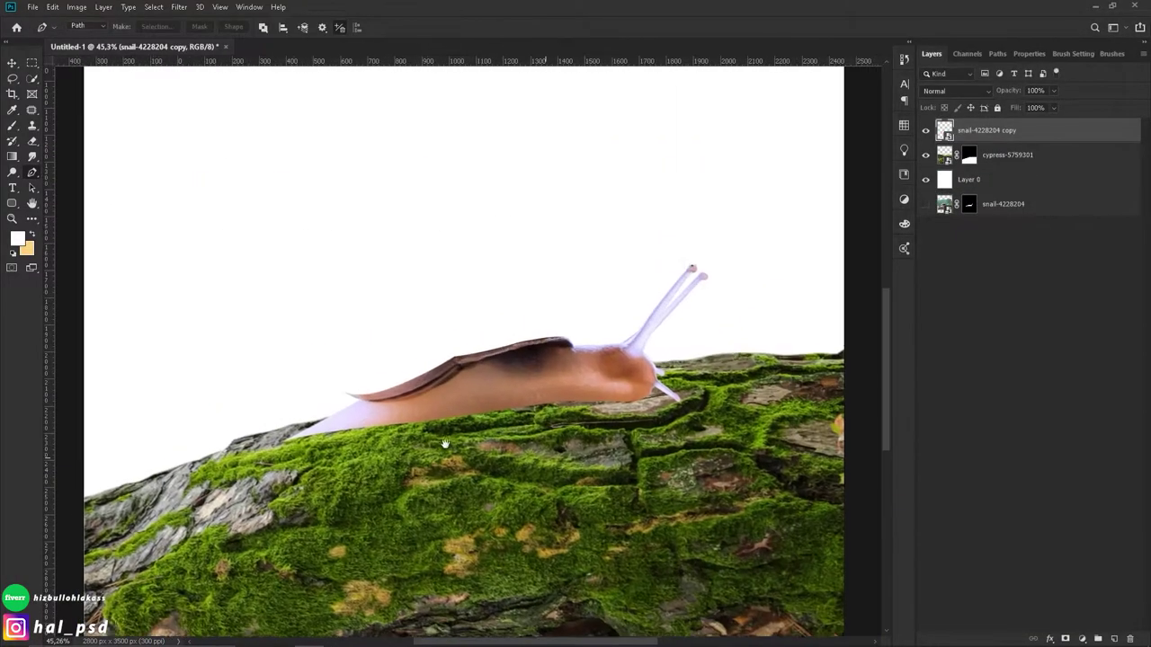
left_click(52, 6)
left_click(90, 270)
left_click(602, 378)
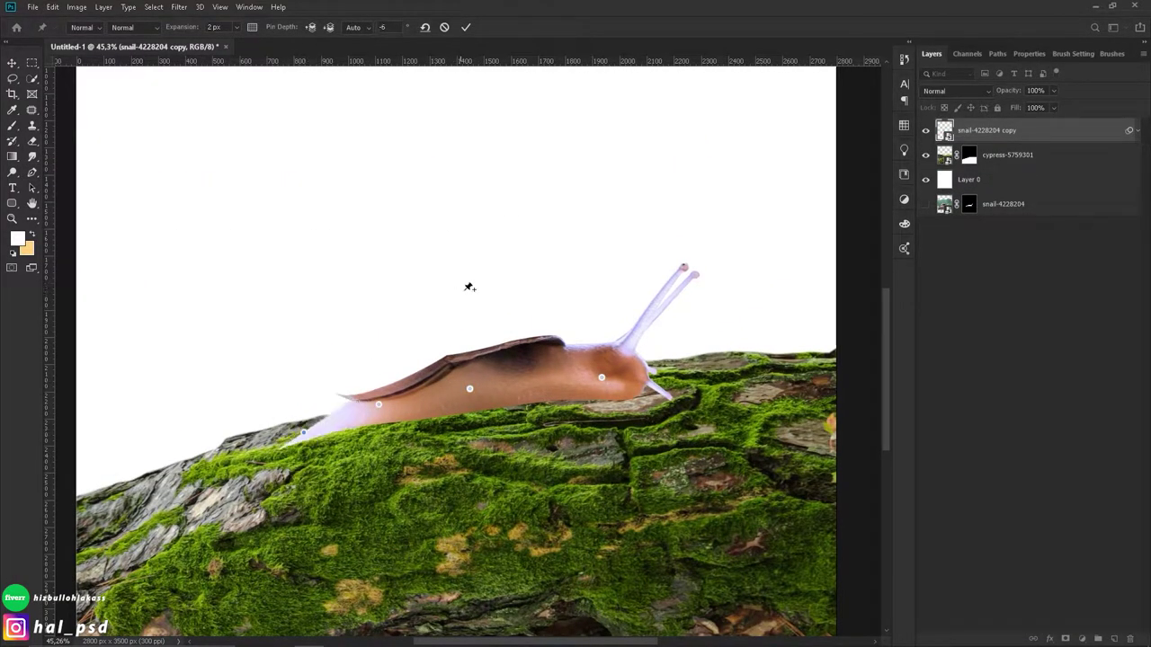
left_click(466, 27)
scroll(306, 418, "up", 5)
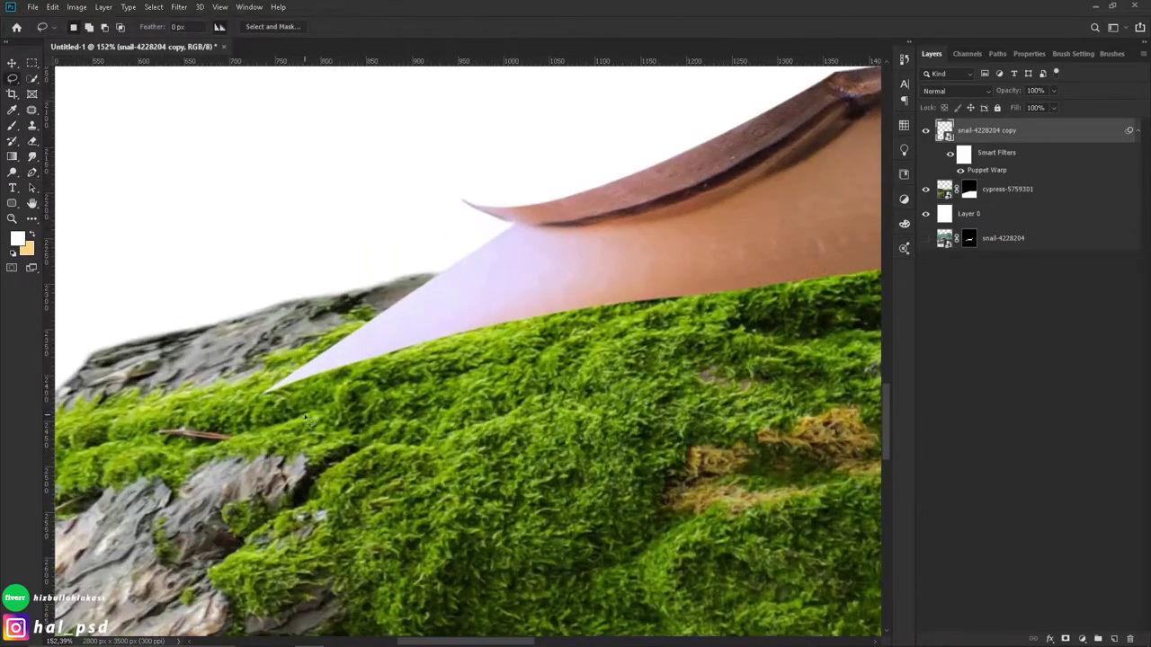
Step: Add a layer mask hiding the snail where the moss overlaps it
left_click(1065, 639)
scroll(352, 311, "down", 2)
left_click_drag(474, 366, 466, 378)
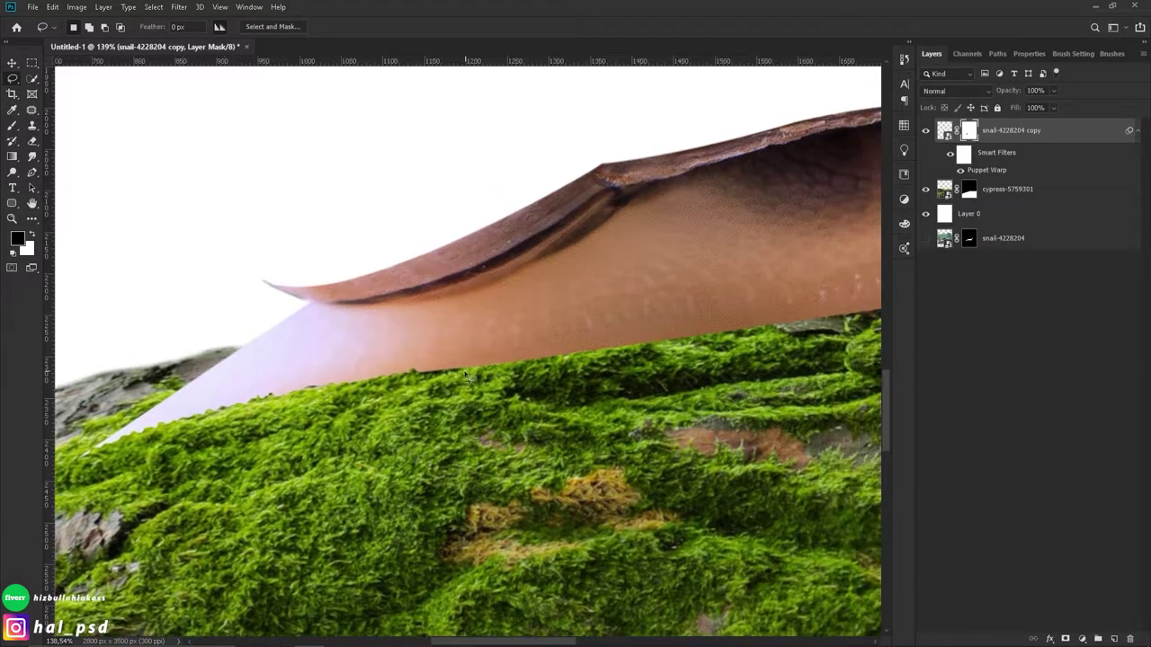
scroll(621, 379, "down", 5)
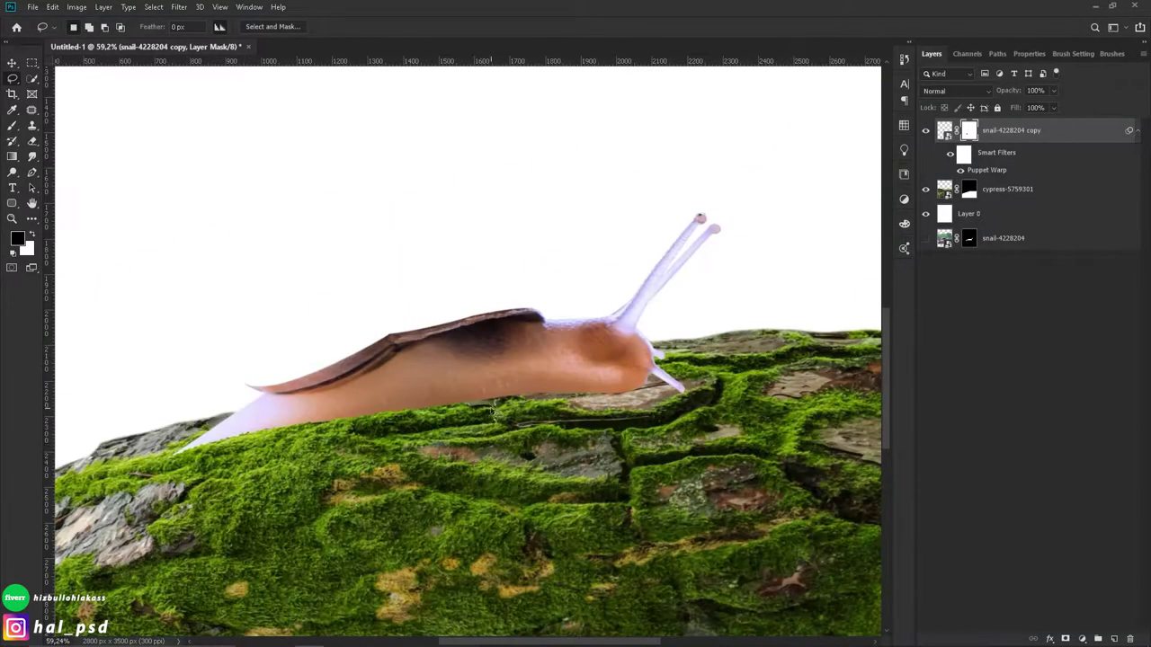
scroll(450, 315, "up", 2)
Step: Move the snail about 40 px down onto the moss
key("ctrl+t")
left_click_drag(417, 276, 416, 308)
key("Return")
scroll(450, 360, "up", 2)
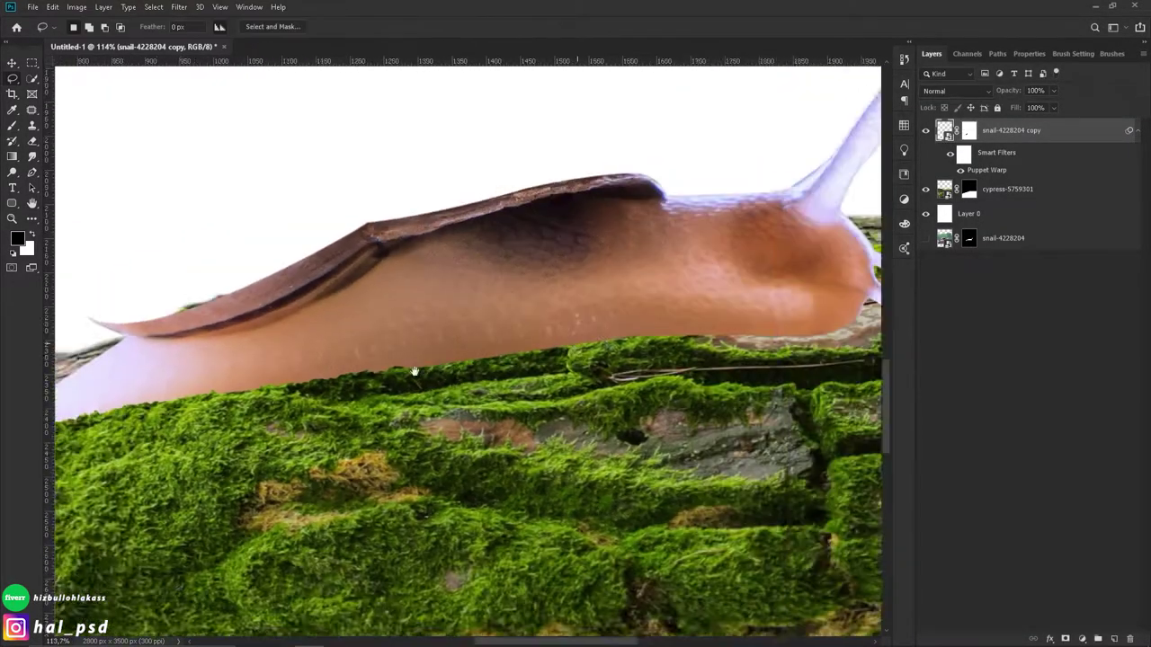
Step: Select the moss beside the snail's body and switch to brushing its mask
left_click_drag(503, 378, 495, 385)
key("ctrl+d")
scroll(539, 360, "up", 2)
key("b")
scroll(539, 360, "down", 4)
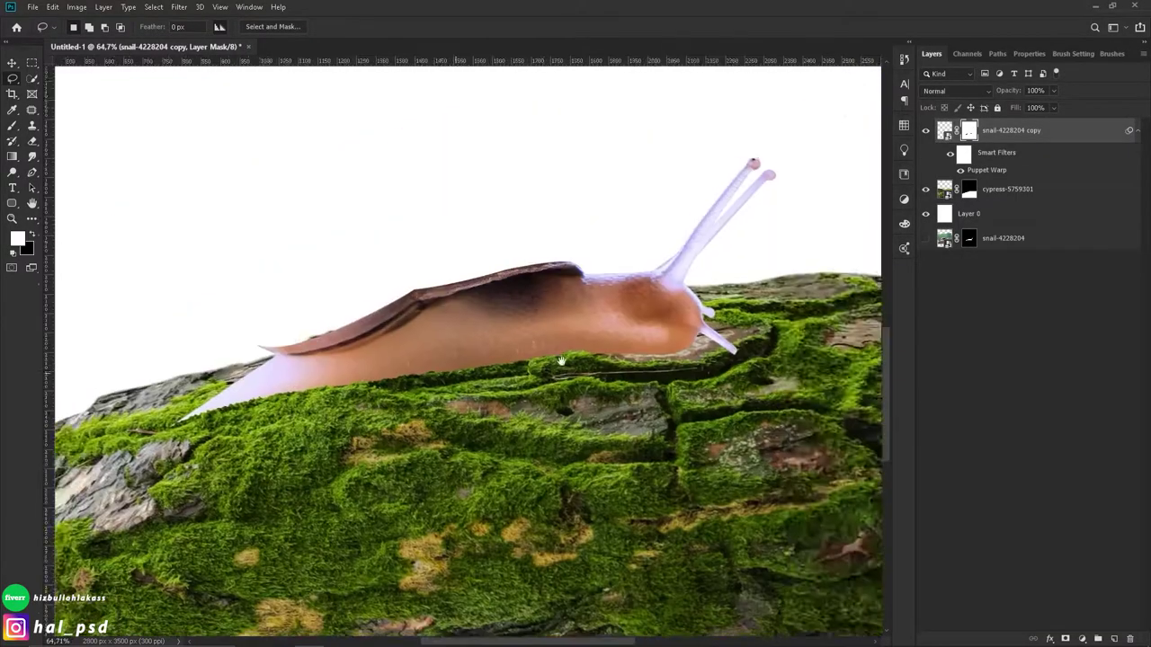
scroll(490, 363, "up", 4)
scroll(601, 326, "down", 4)
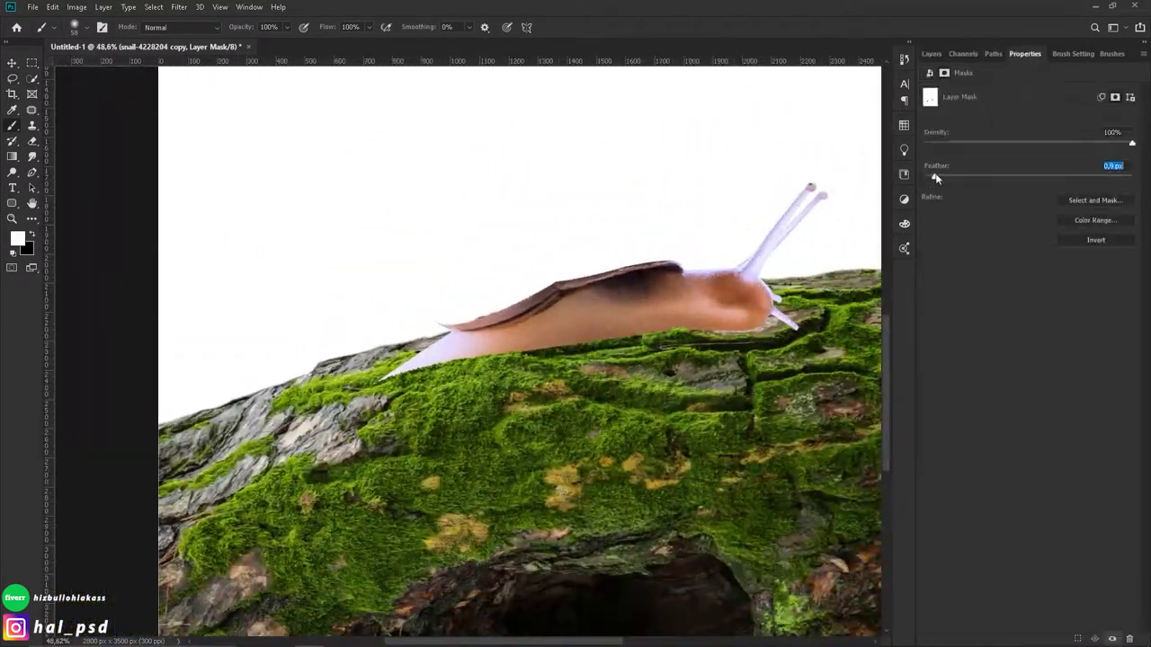
scroll(421, 277, "up", 4)
scroll(420, 277, "up", 2)
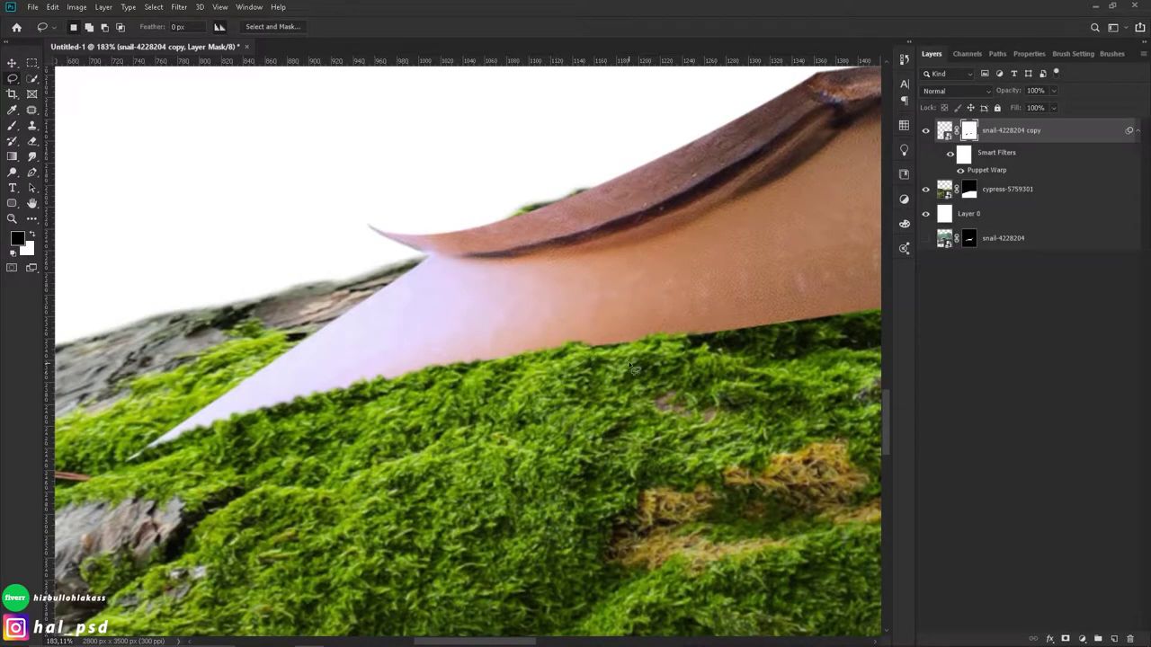
scroll(632, 369, "down", 2)
Step: Refine the snail's mask along the moss edge beneath its body
key("x")
scroll(279, 416, "up", 5)
left_click_drag(280, 416, 365, 410)
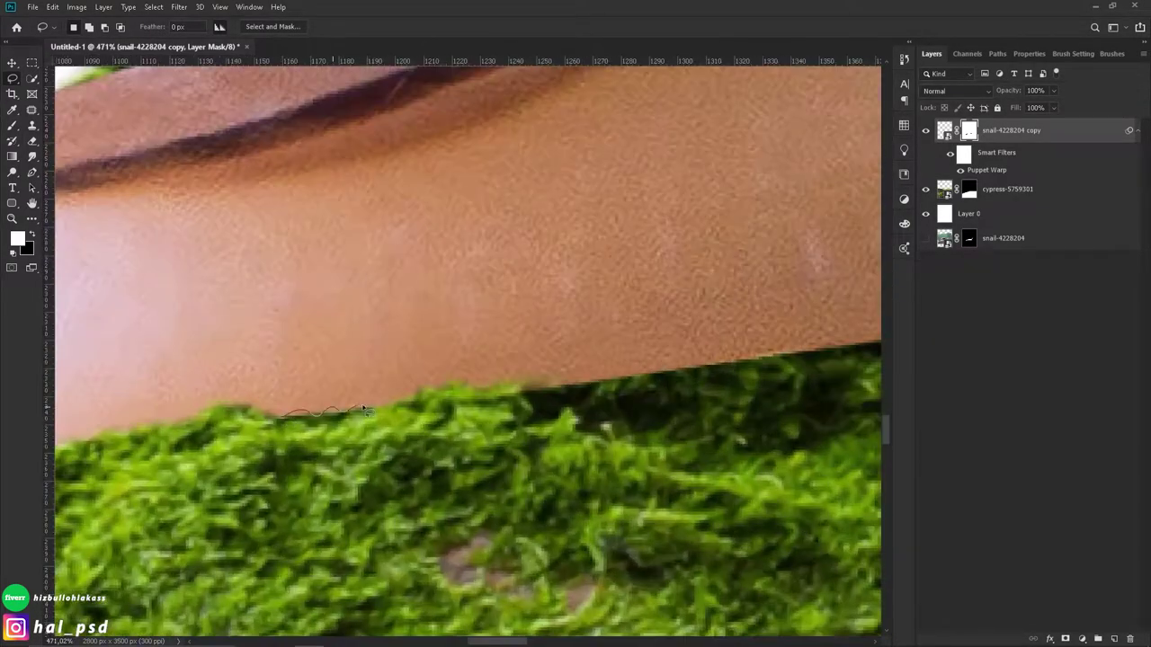
scroll(364, 410, "down", 3)
key("x")
scroll(364, 410, "down", 2)
scroll(364, 410, "down", 2)
Step: Place the tree photo and enlarge it to cover the whole canvas
scroll(365, 410, "down", 1)
left_click(32, 6)
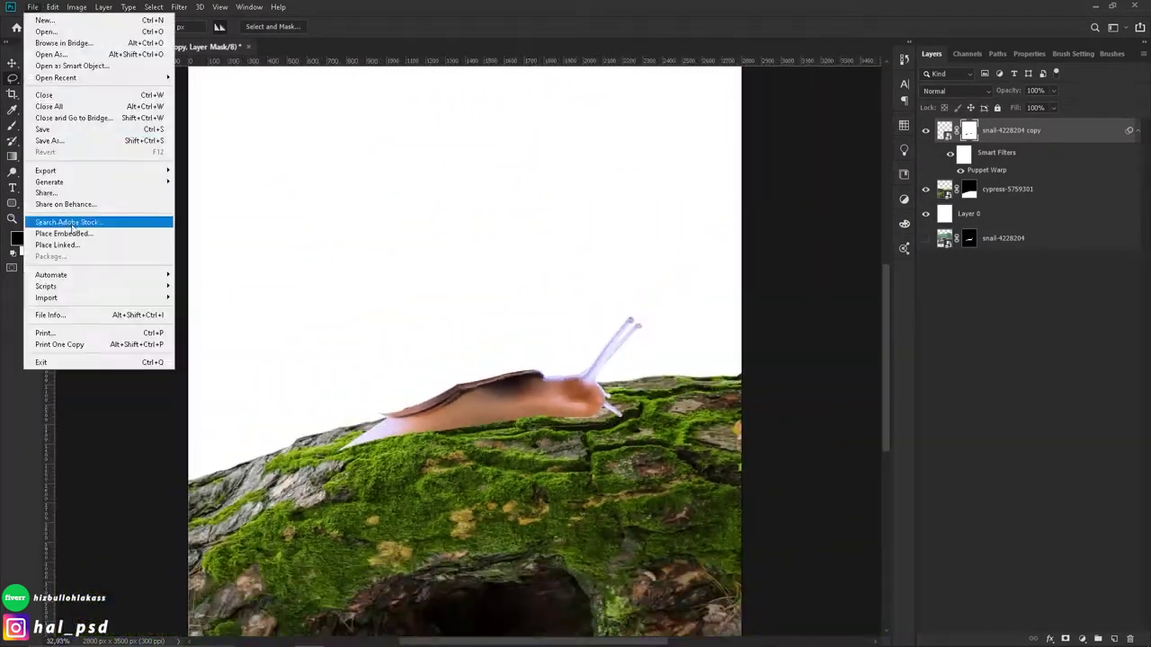
left_click(63, 232)
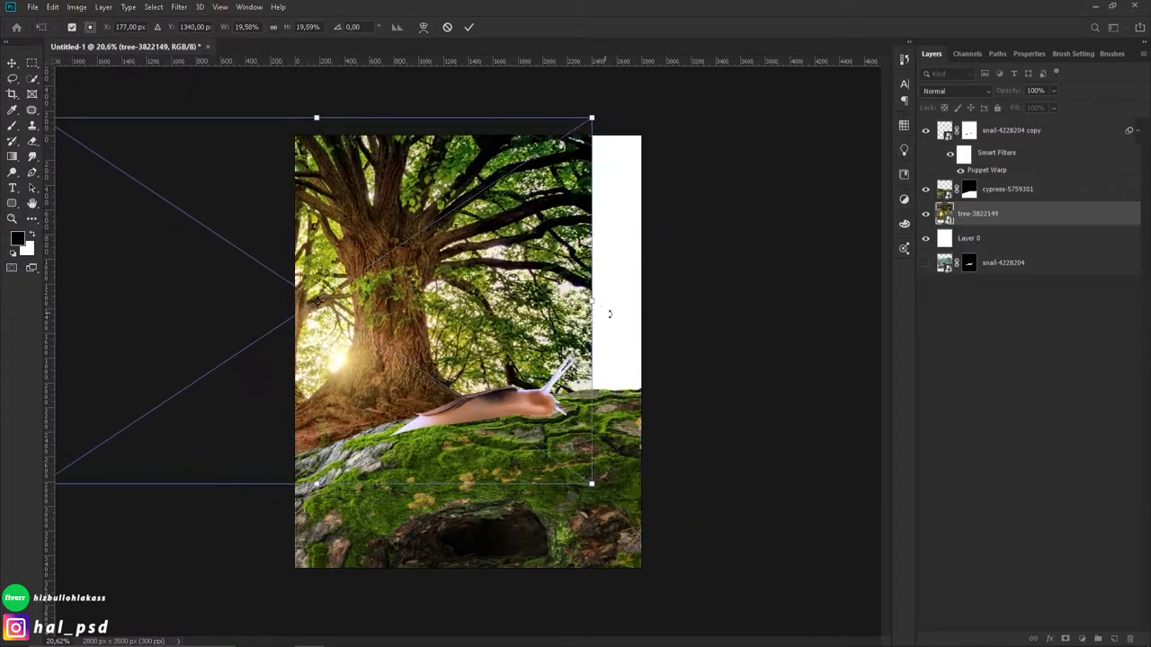
mouse_move(610, 314)
left_mouse_down()
mouse_move(629, 334)
mouse_move(620, 300)
left_mouse_up()
left_click(469, 26)
key("ctrl+0")
Step: Select the snail copy layer and switch to the Elliptical Marquee tool
left_click(1007, 130)
key("l")
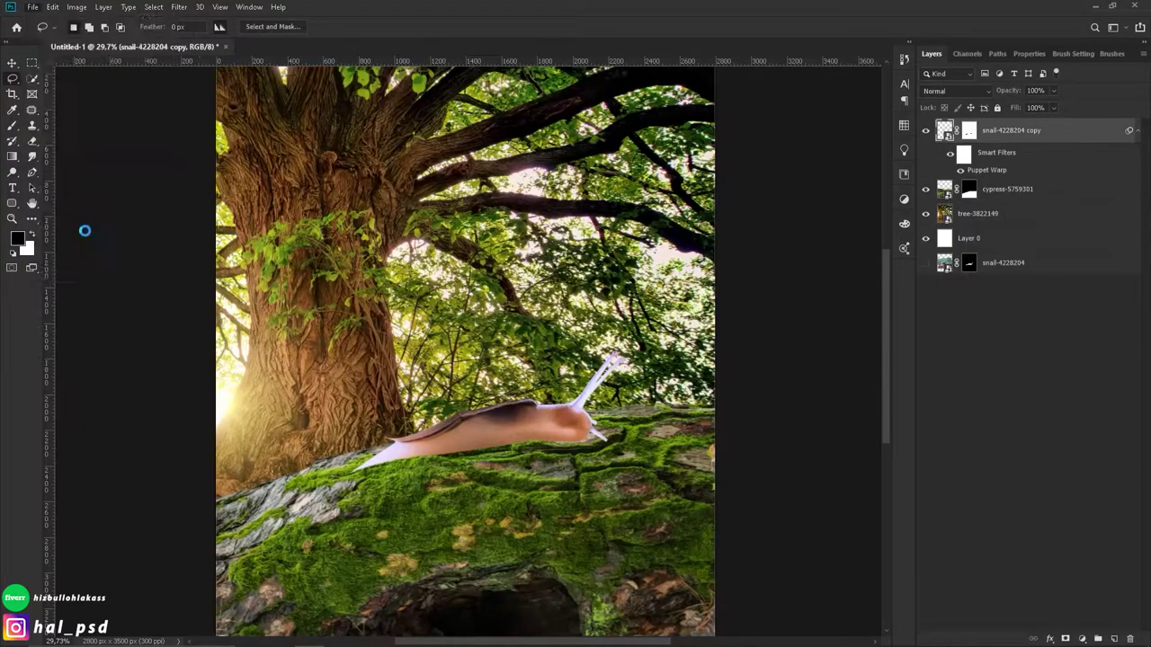
key("m")
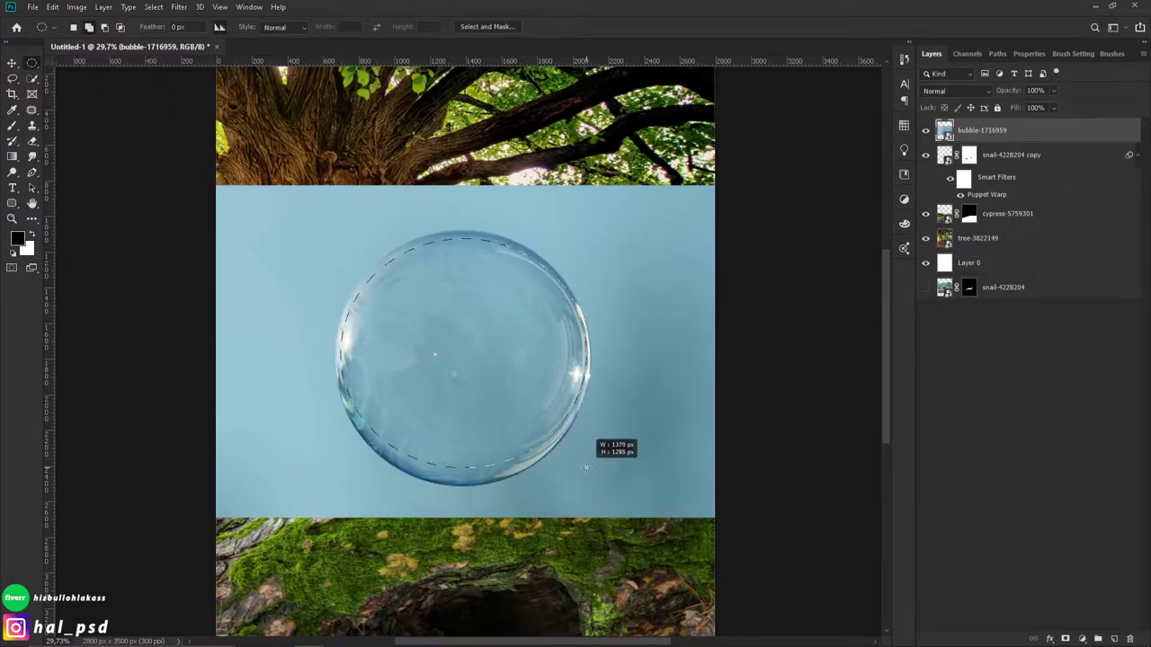
Step: Mask the bubble to its round outline, duplicate it, and scale the copy to about 61% over the snail's back
left_click(1065, 637)
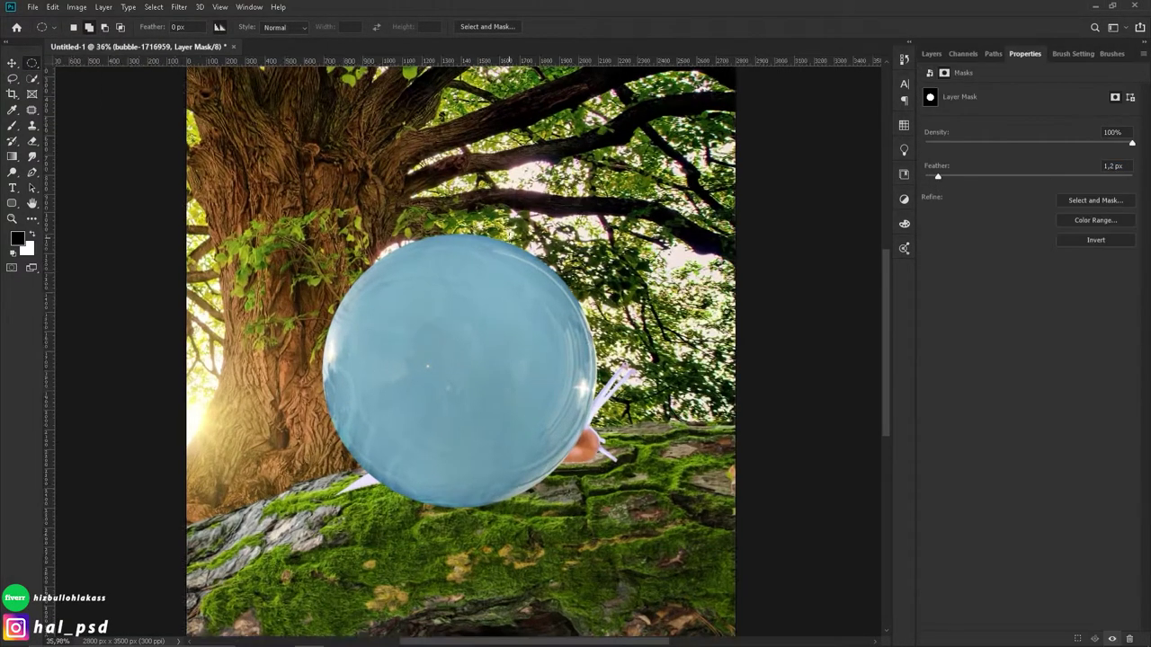
key("ctrl+minus")
key("ctrl+t")
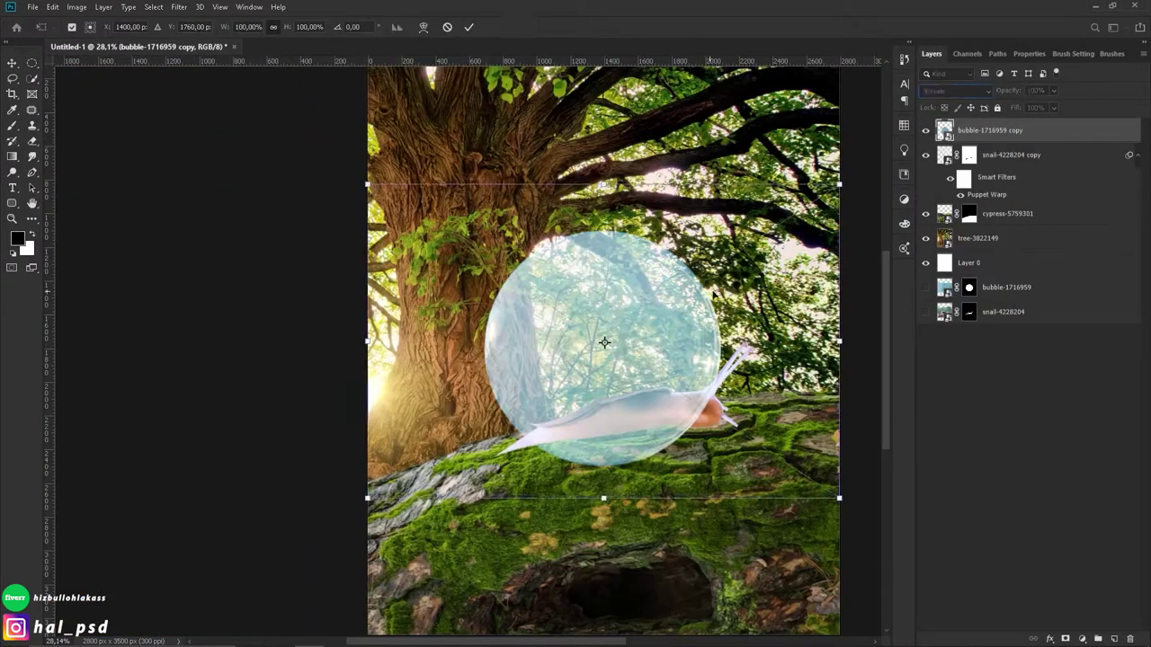
mouse_move(604, 338)
left_mouse_down()
mouse_move(611, 367)
mouse_move(566, 364)
mouse_move(575, 356)
left_mouse_up()
scroll(596, 388, "up", 5)
scroll(576, 369, "down", 2)
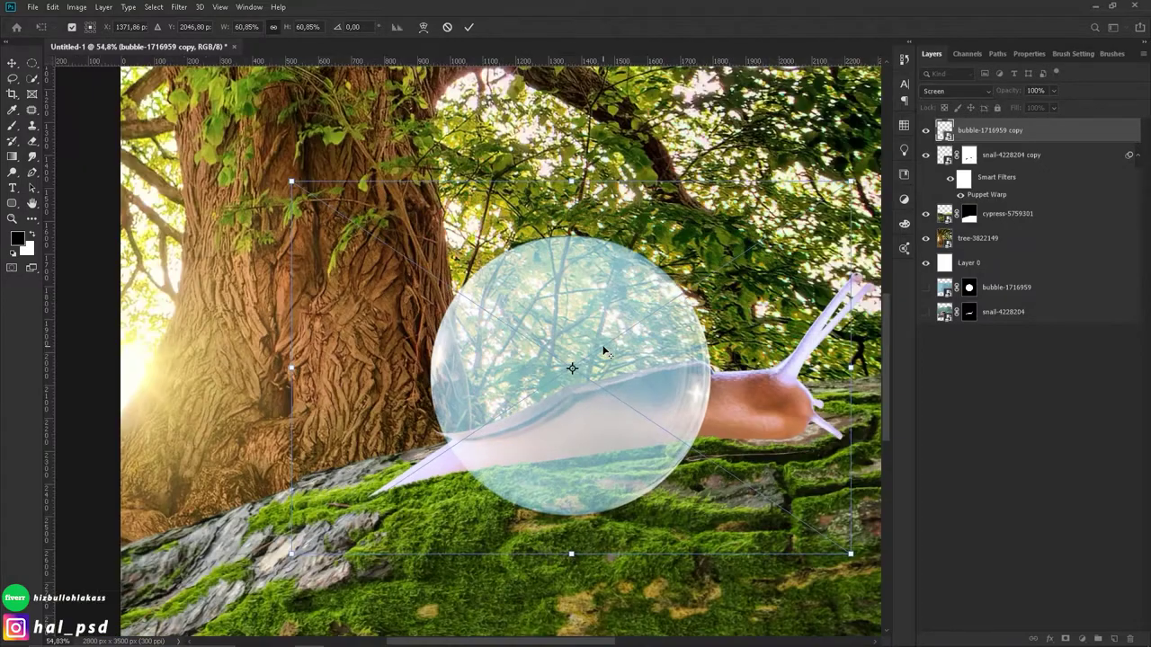
scroll(575, 368, "down", 1)
scroll(575, 373, "up", 1)
scroll(577, 387, "up", 4)
scroll(576, 386, "right", 3)
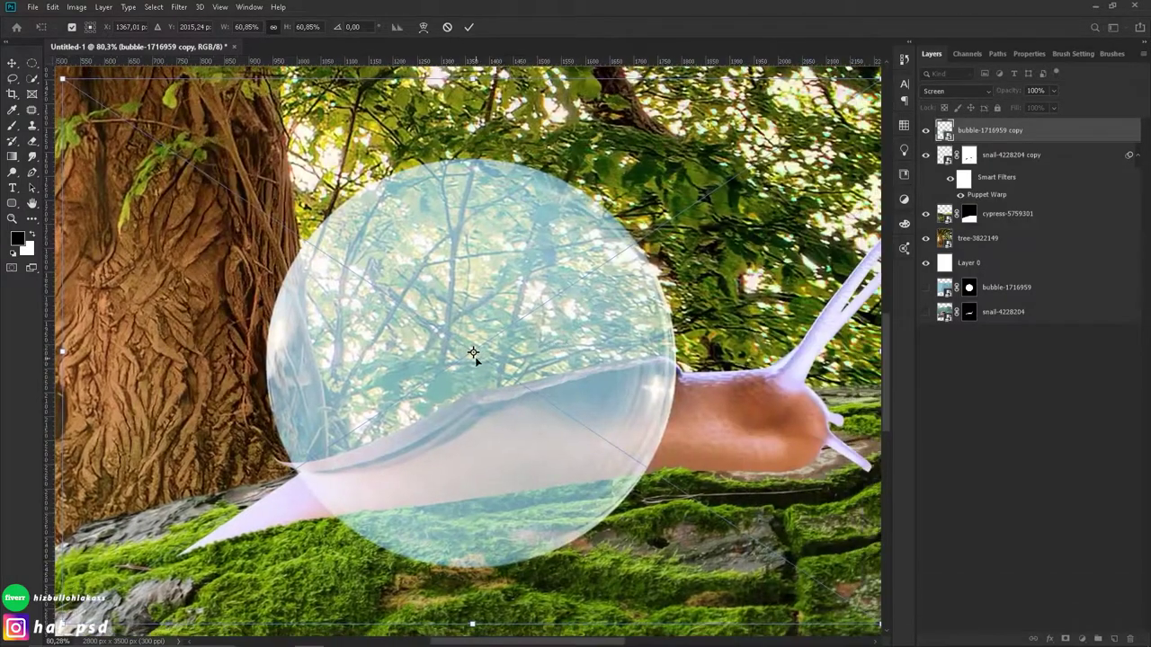
Step: Brush-mask the bubble where it covers the snail's body and move it below the snail layer
left_click_drag(665, 387, 297, 467)
right_click(539, 450)
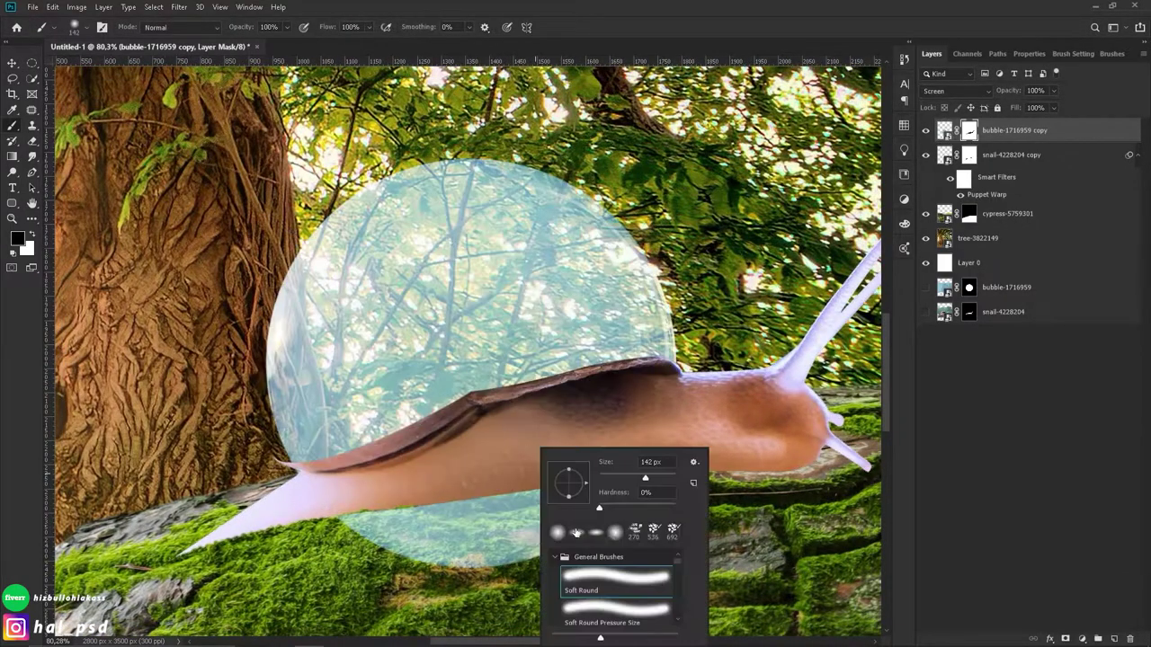
left_click_drag(629, 540, 378, 540)
scroll(450, 404, "up", 3)
right_click(441, 449)
key("x")
key("ctrl+[")
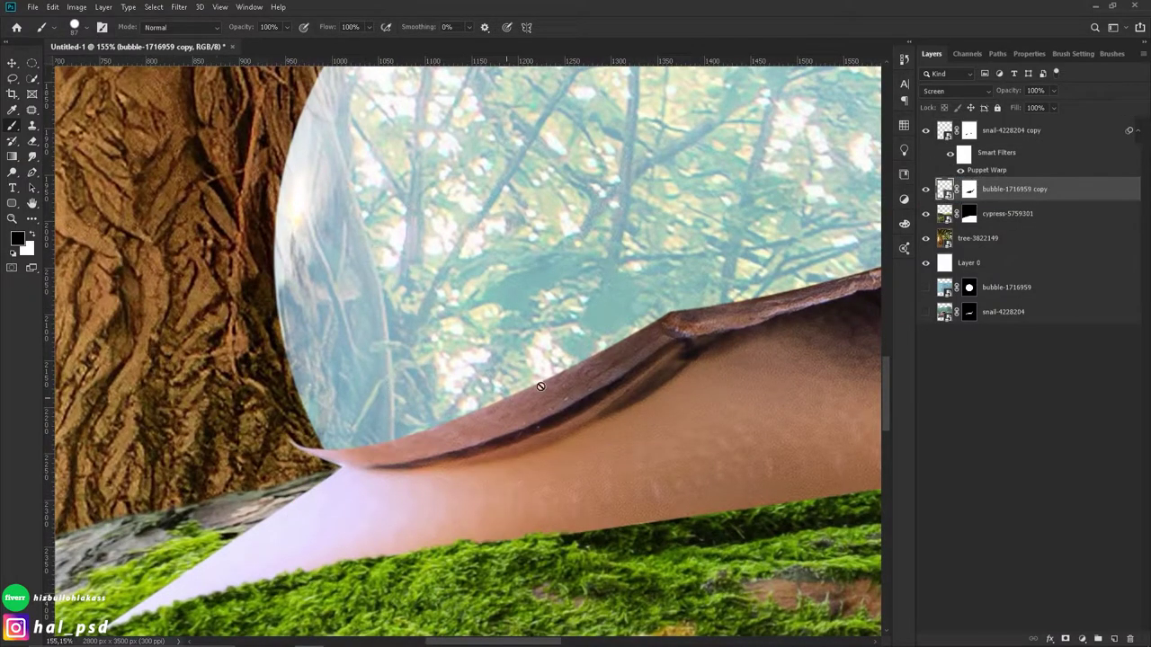
scroll(380, 410, "up", 3)
key("x")
scroll(371, 458, "up", 2)
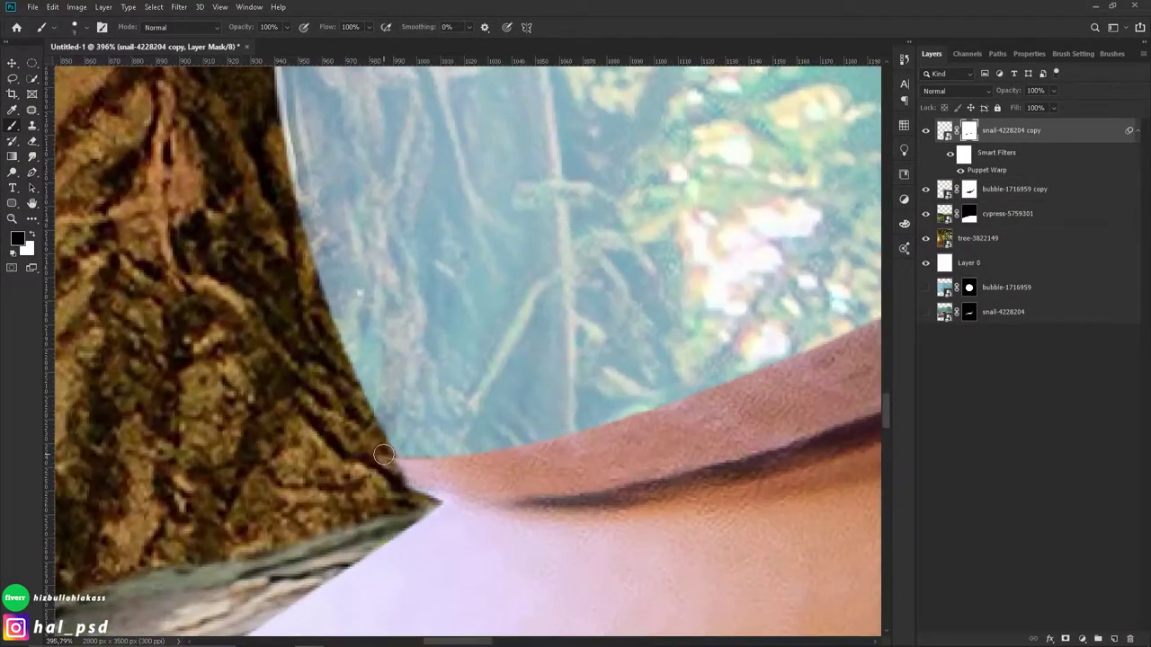
scroll(430, 490, "down", 4)
scroll(430, 490, "down", 3)
Step: Add Hue/Saturation at -100 and Levels with 0.40 midtones to the bubble
left_click(1081, 638)
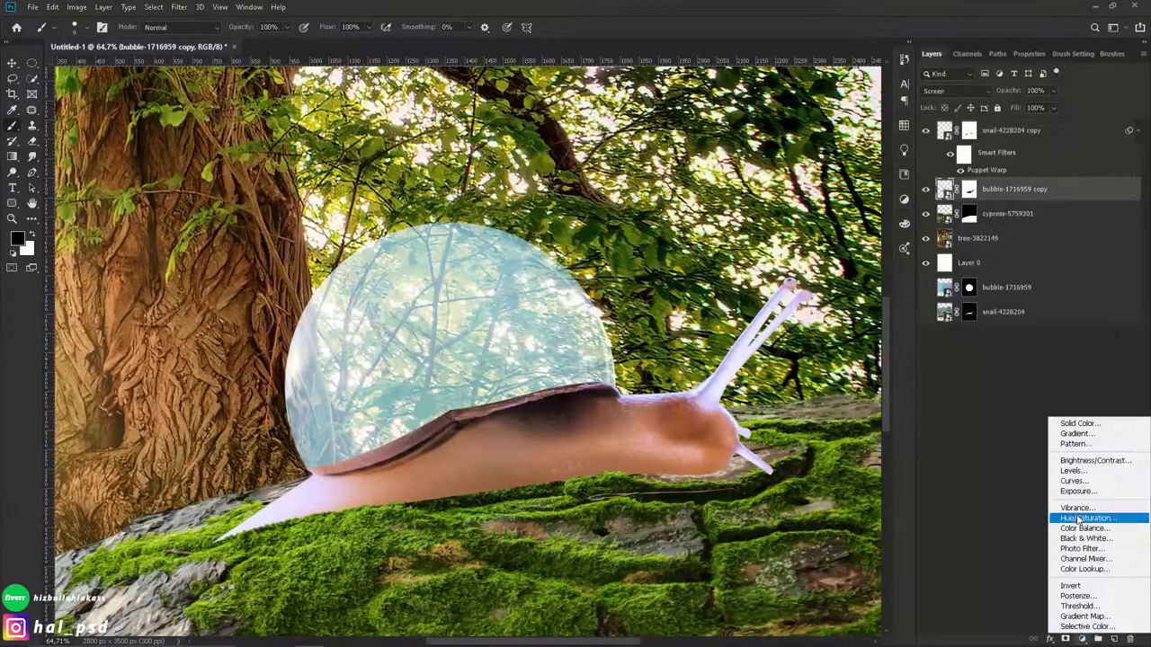
left_click(1092, 513)
left_click_drag(1028, 165, 861, 171)
left_click(1082, 638)
left_click(1092, 475)
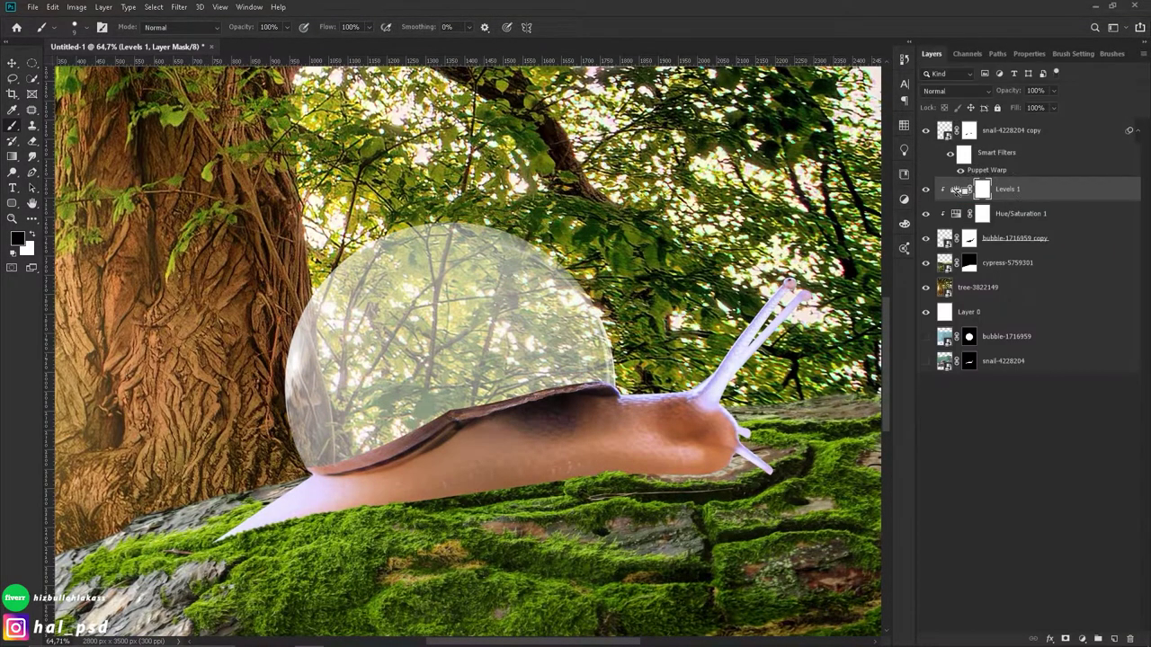
left_click_drag(1038, 181, 1079, 183)
left_click(931, 53)
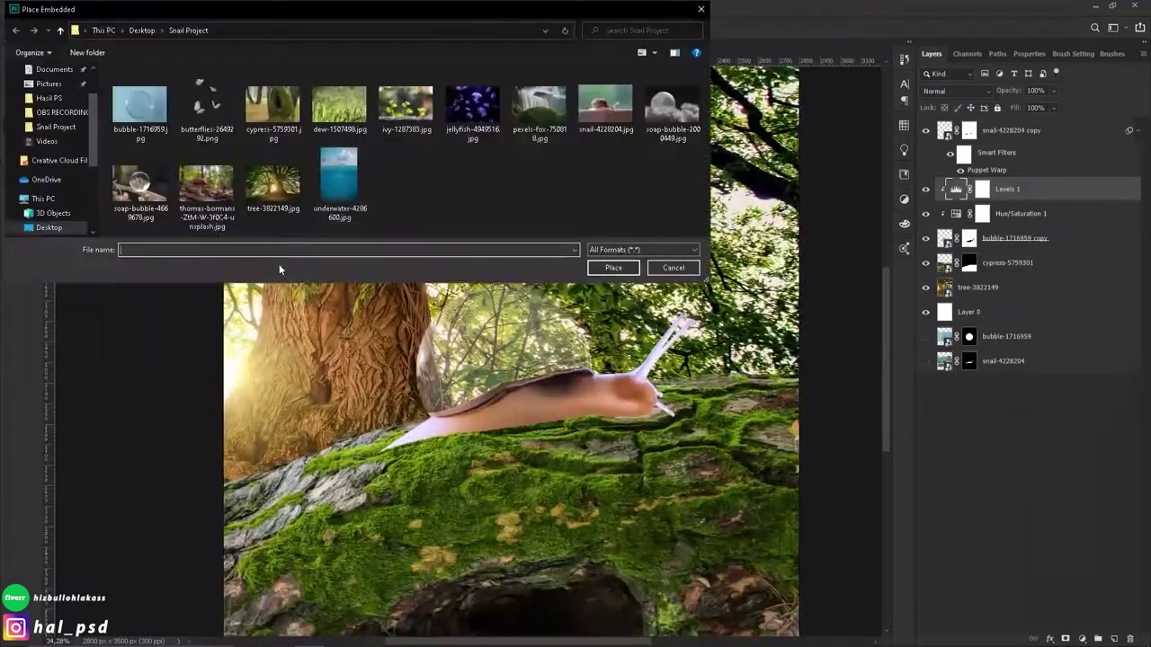
Step: Place dew-1507498.jpg into the composite and commit it
double_click(278, 264)
key("Return")
scroll(462, 371, "up", 2)
scroll(462, 371, "up", 3)
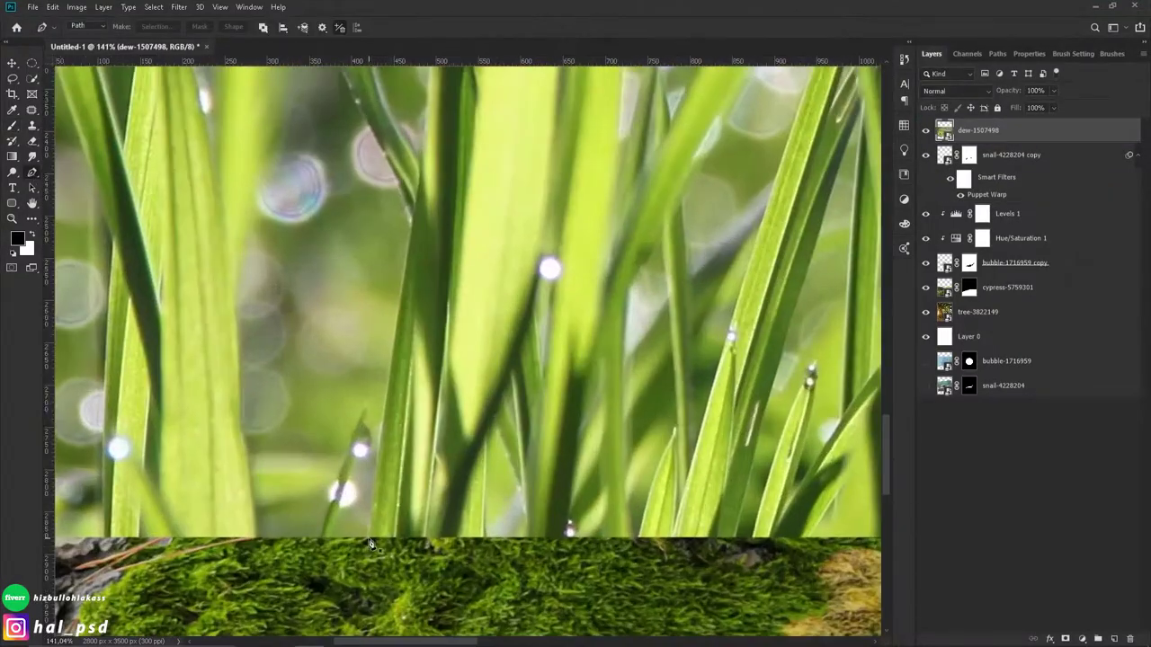
Step: With the Pen tool in Path mode, set anchors up the first grass blade's edge
key("p")
scroll(363, 124, "up", 3)
scroll(364, 124, "left", 3)
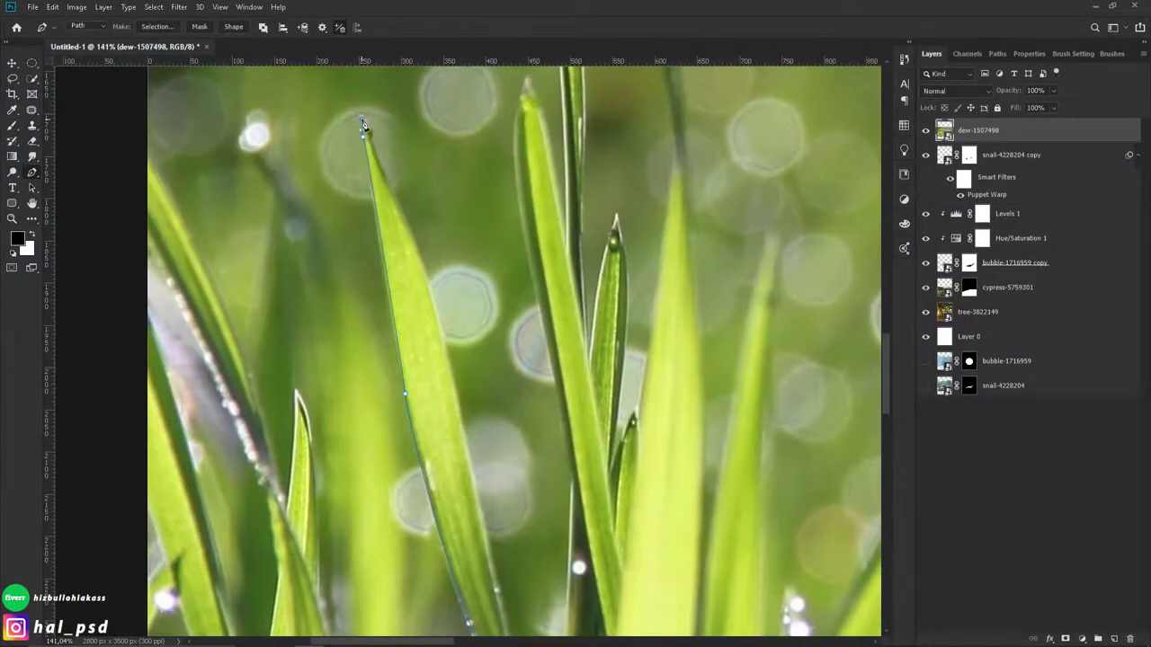
scroll(475, 455, "down", 3)
scroll(476, 455, "right", 3)
scroll(450, 379, "up", 3)
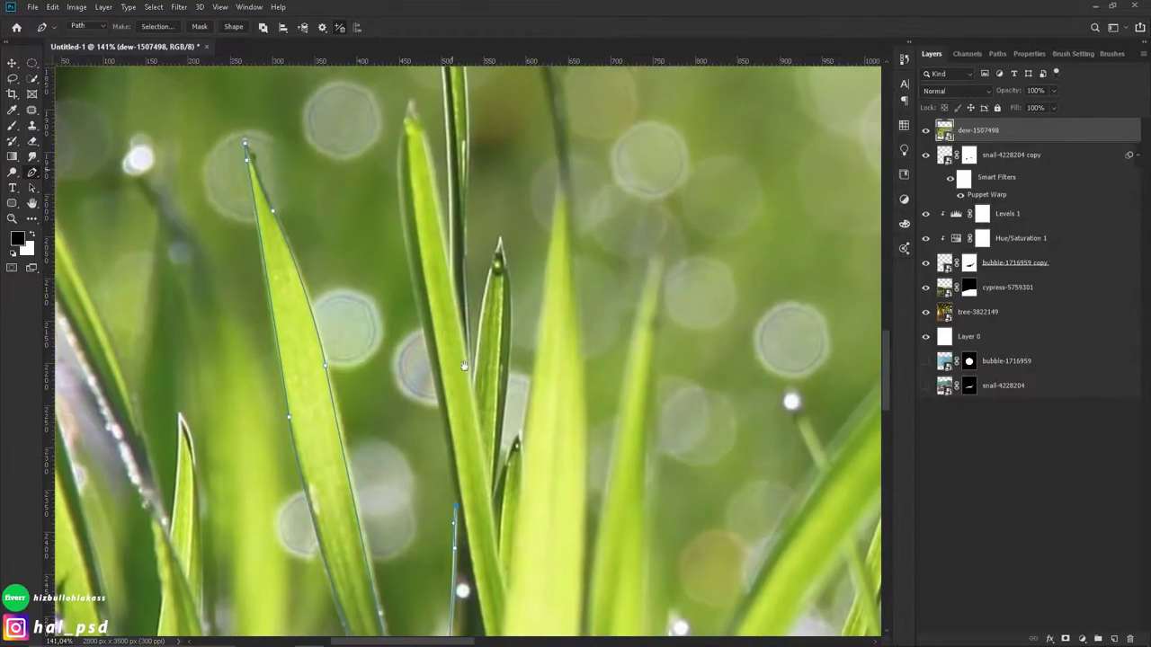
scroll(428, 254, "up", 2)
scroll(475, 414, "up", 4)
scroll(468, 396, "down", 2)
scroll(468, 396, "right", 1)
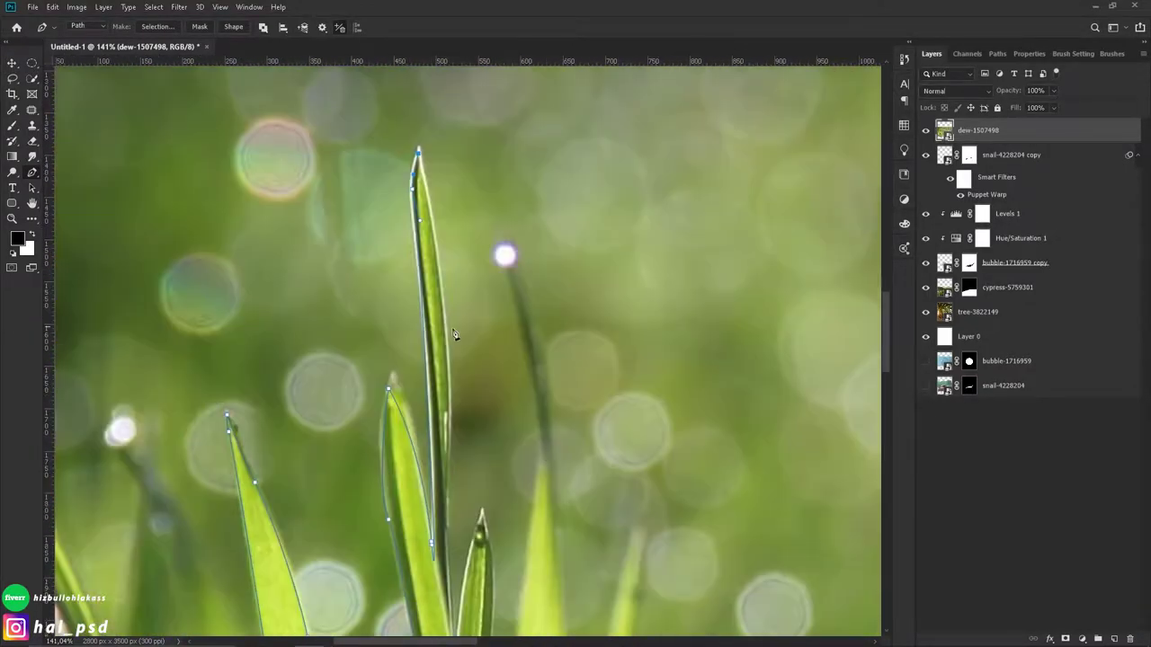
scroll(463, 382, "down", 2)
scroll(459, 371, "down", 2)
scroll(485, 353, "down", 2)
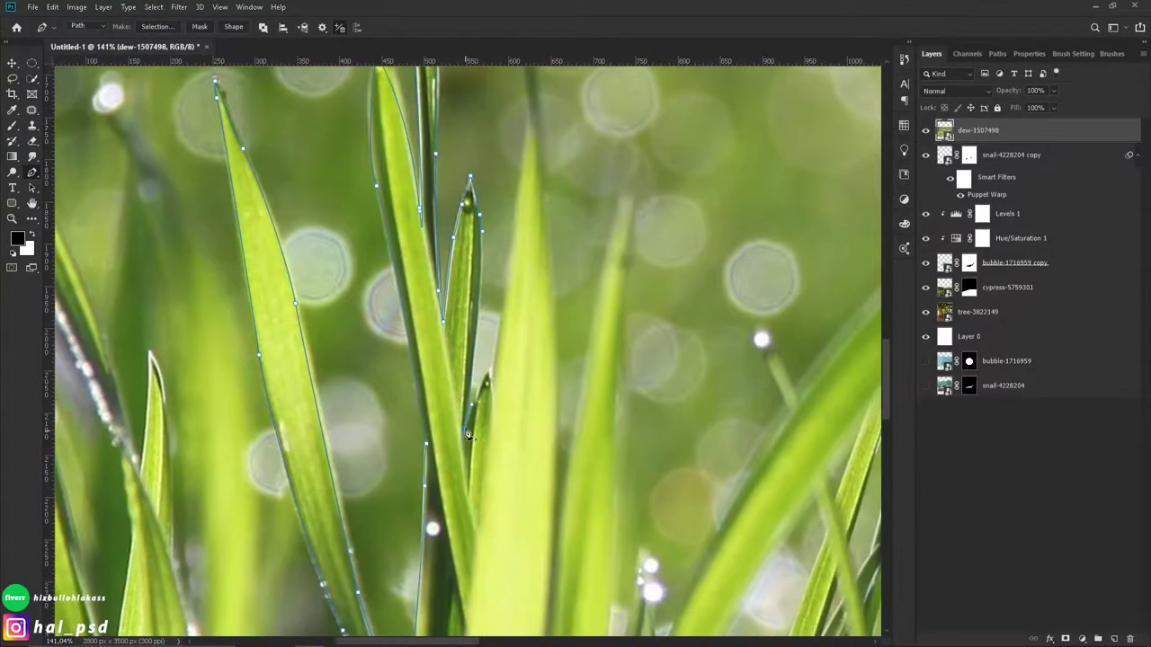
scroll(485, 378, "up", 2)
scroll(486, 404, "up", 1)
scroll(486, 449, "down", 4)
scroll(486, 481, "right", 2)
scroll(486, 482, "up", 1)
left_click(486, 465)
left_click(494, 422)
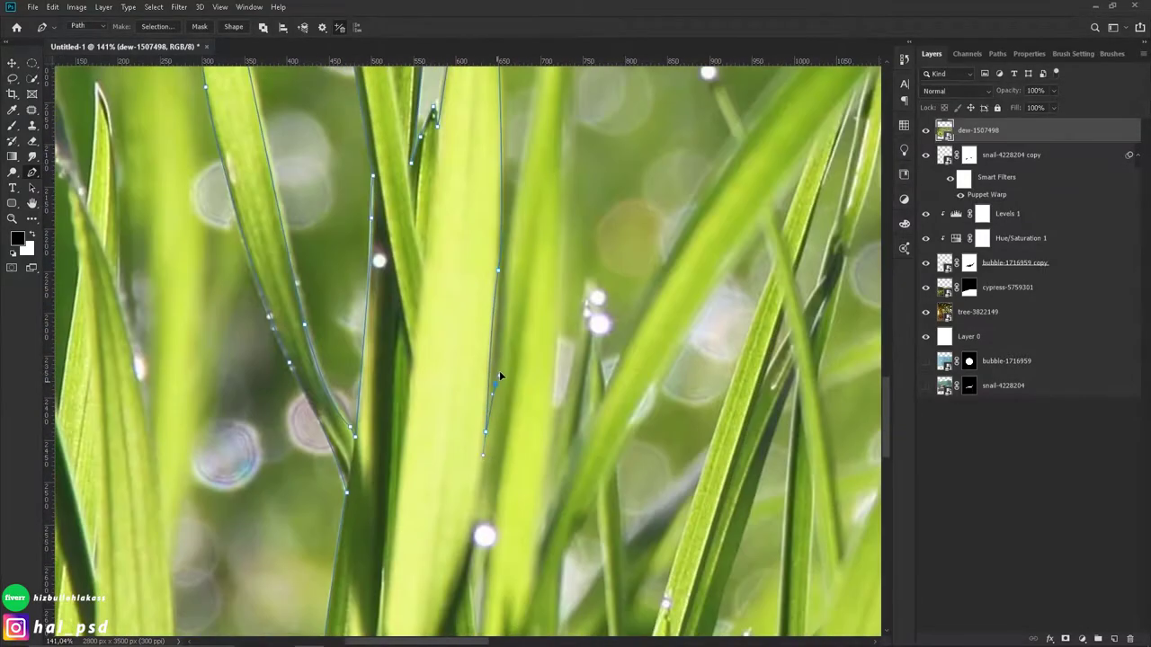
left_click(519, 278)
scroll(534, 412, "down", 5)
left_click(522, 357)
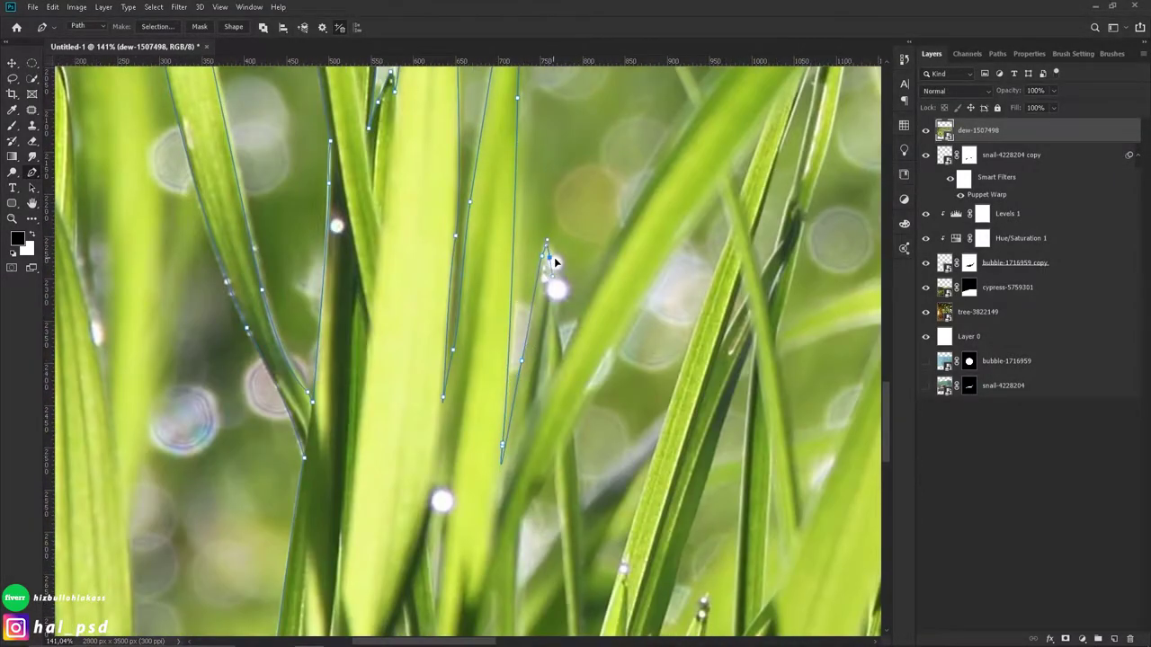
Step: Extend the grass path over the next blade tip and down its edge
left_click(617, 238)
scroll(616, 238, "up", 4)
scroll(611, 239, "right", 3)
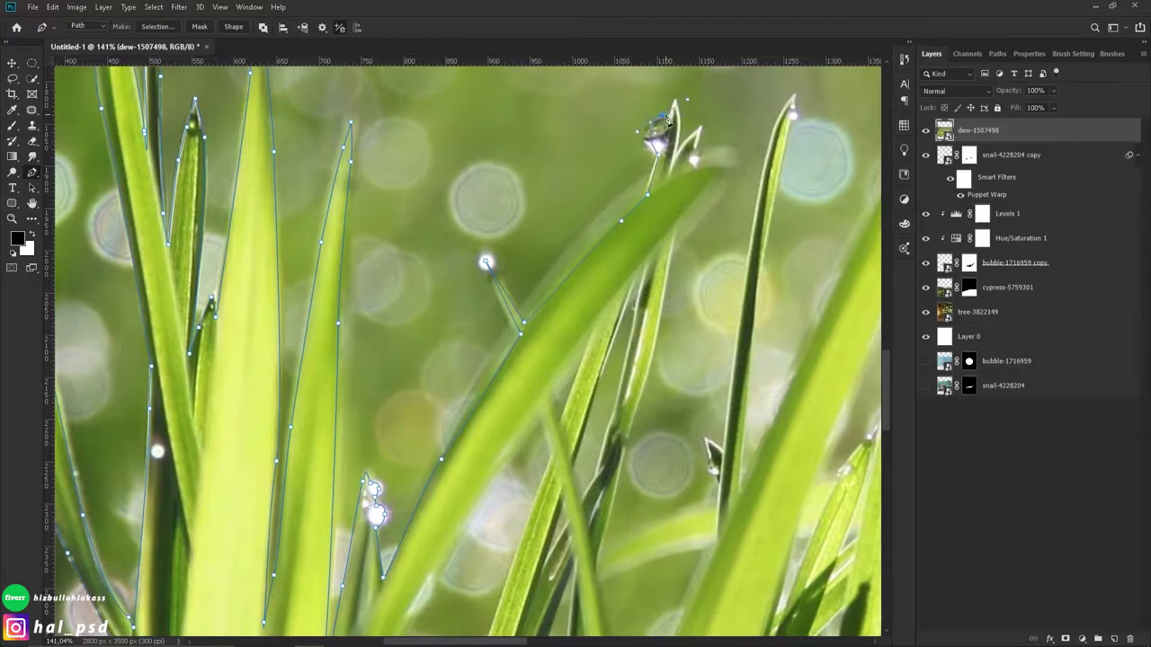
left_click(628, 431)
left_click(598, 563)
scroll(598, 564, "down", 3)
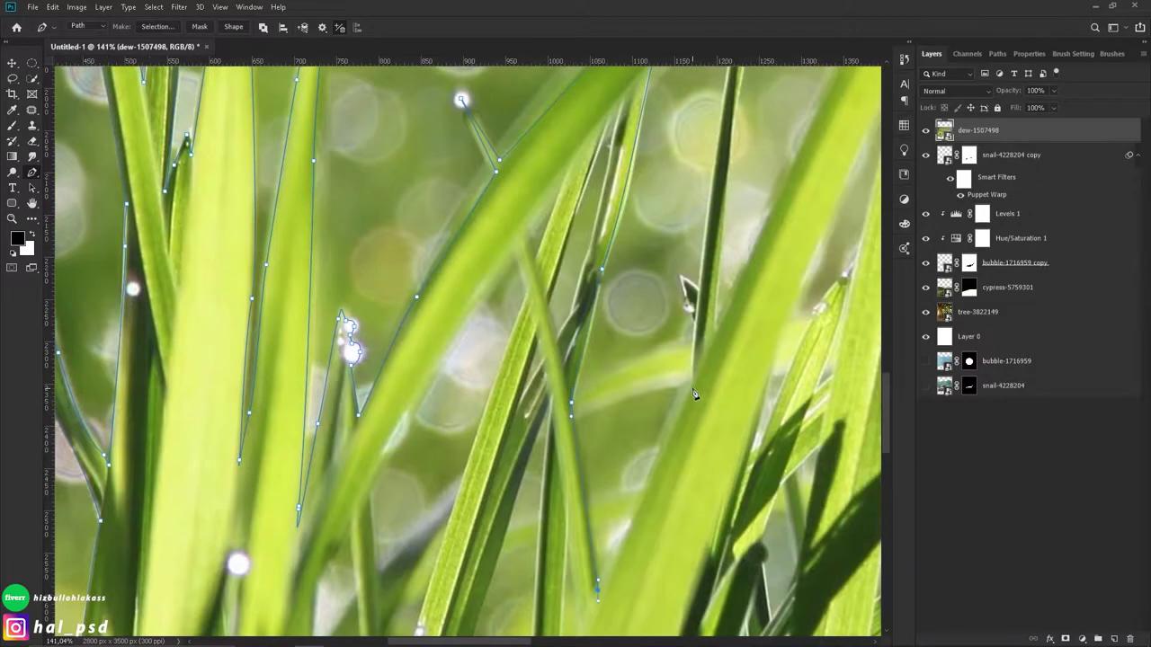
scroll(620, 191, "up", 4)
scroll(620, 191, "right", 3)
scroll(593, 568, "down", 3)
scroll(558, 405, "up", 2)
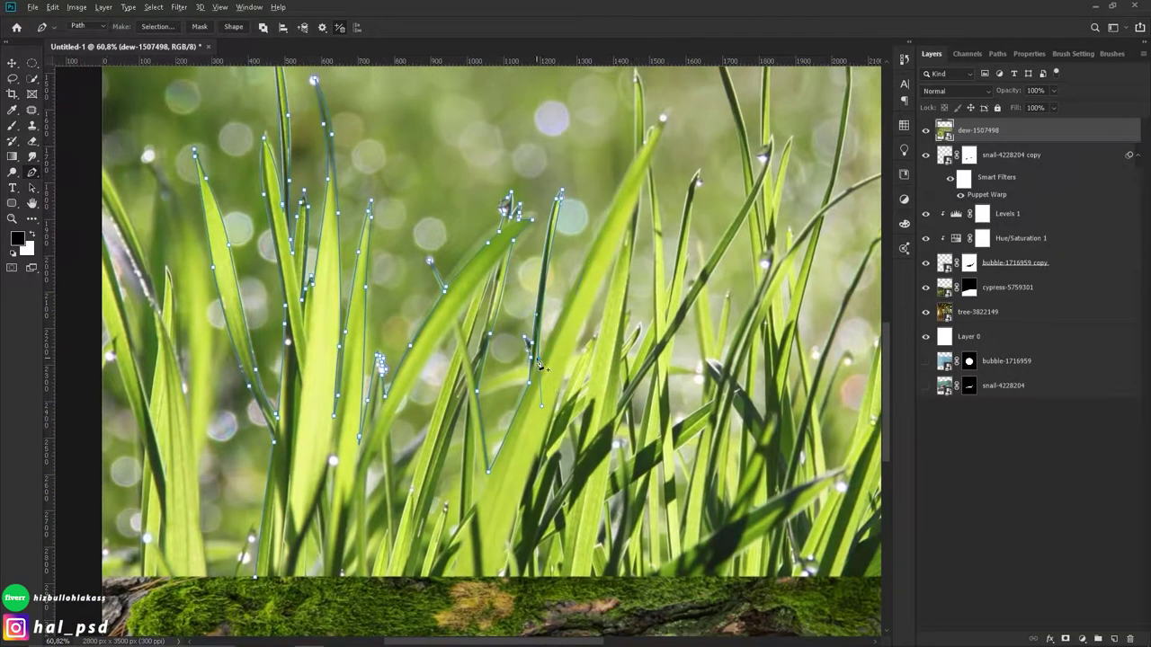
scroll(540, 360, "up", 3)
scroll(580, 340, "up", 2)
scroll(581, 340, "down", 4)
scroll(567, 346, "up", 2)
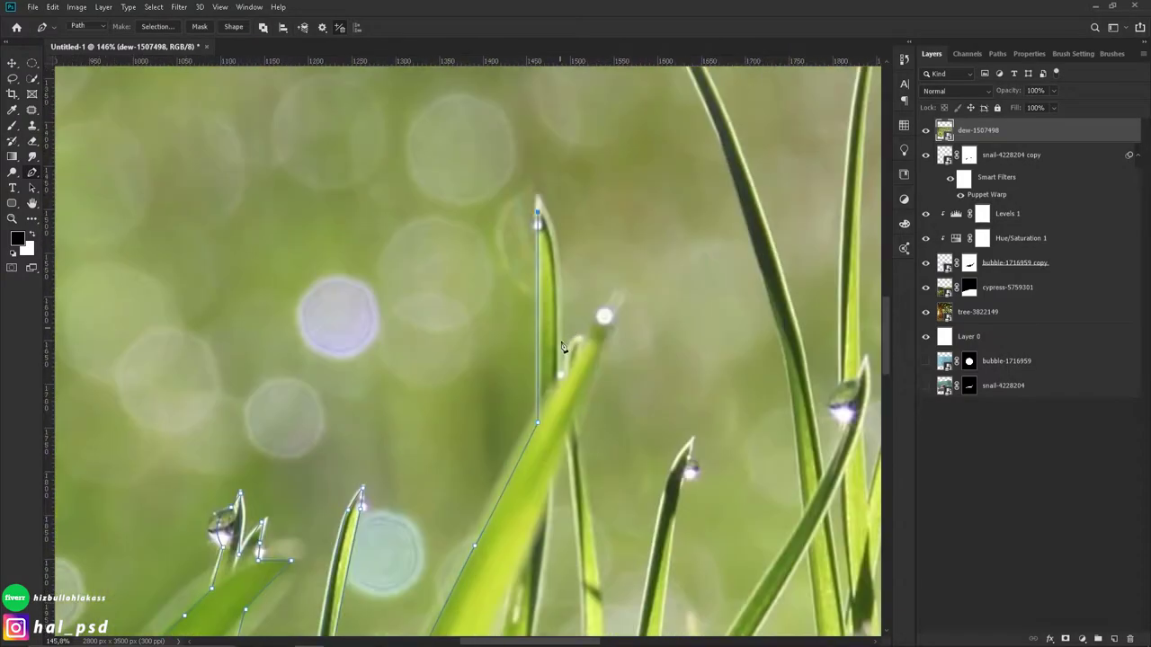
scroll(575, 414, "down", 4)
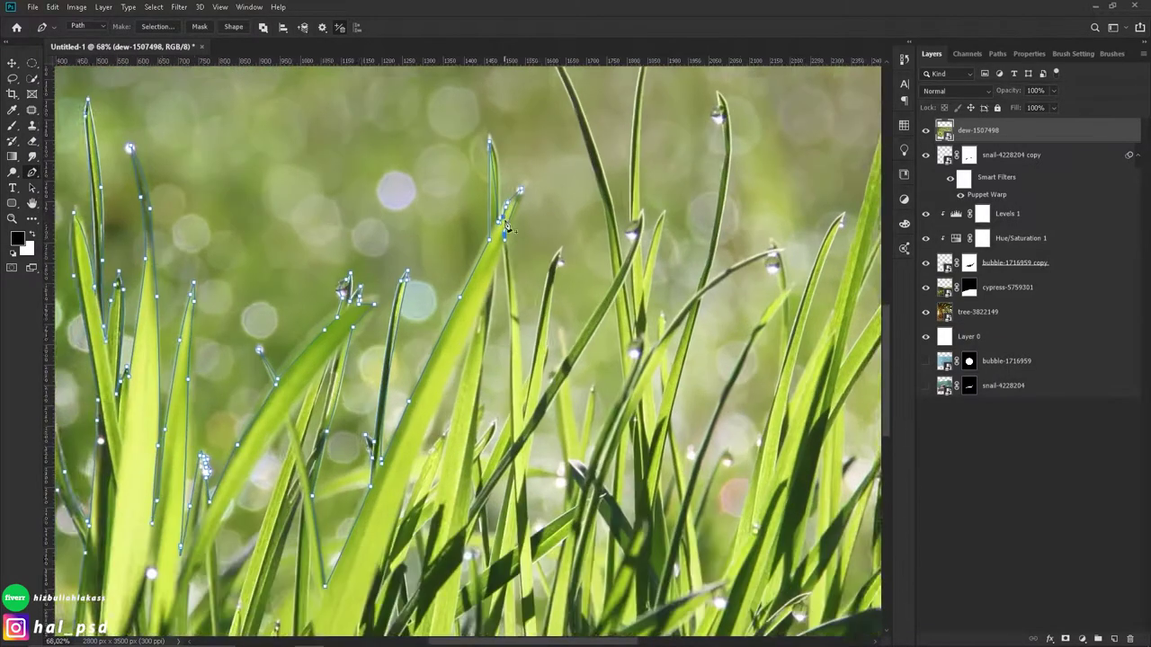
scroll(471, 447, "up", 2)
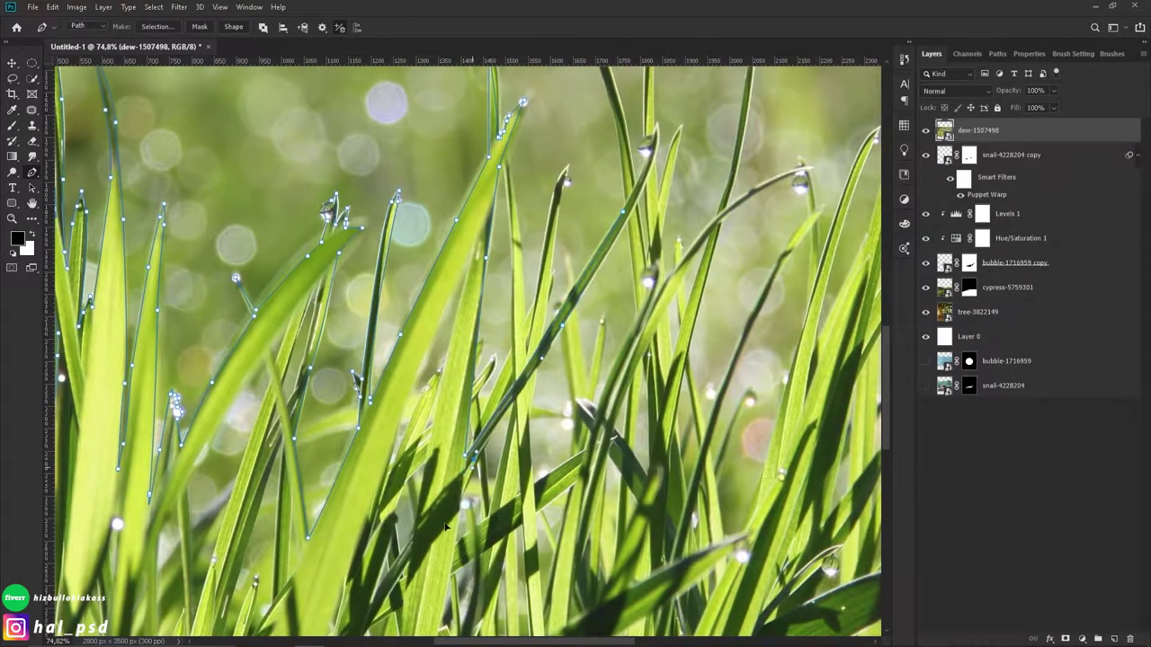
scroll(444, 526, "down", 2)
scroll(408, 605, "up", 3)
Step: Convert the traced grass path into a selection with Make Selection
right_click(327, 287)
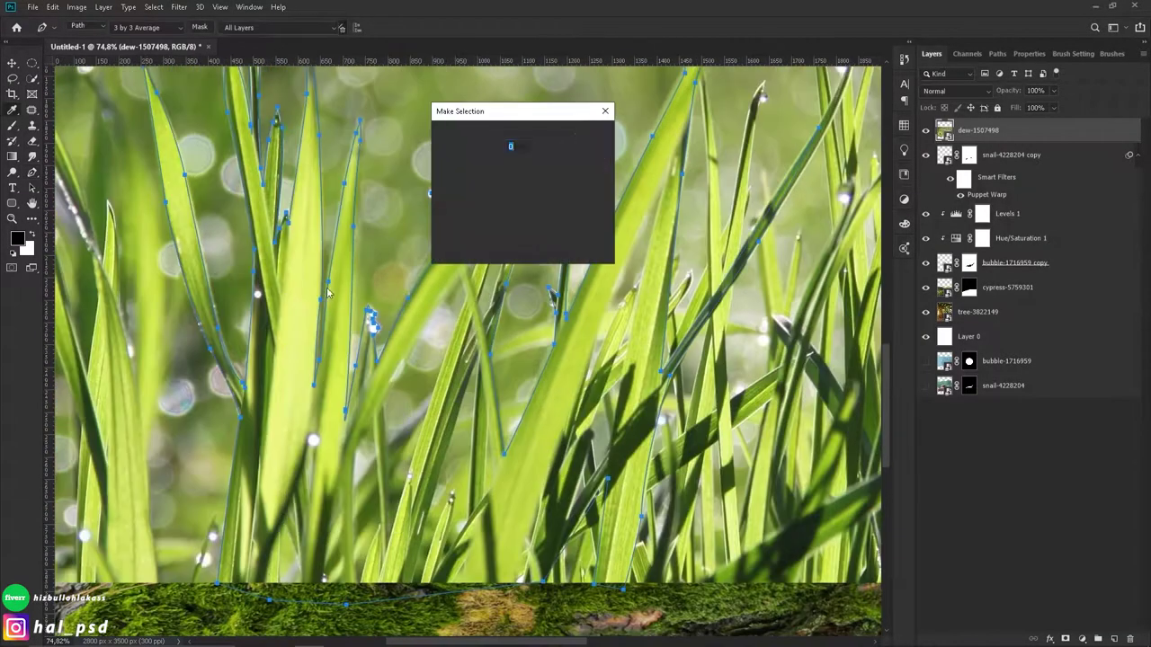
key("Return")
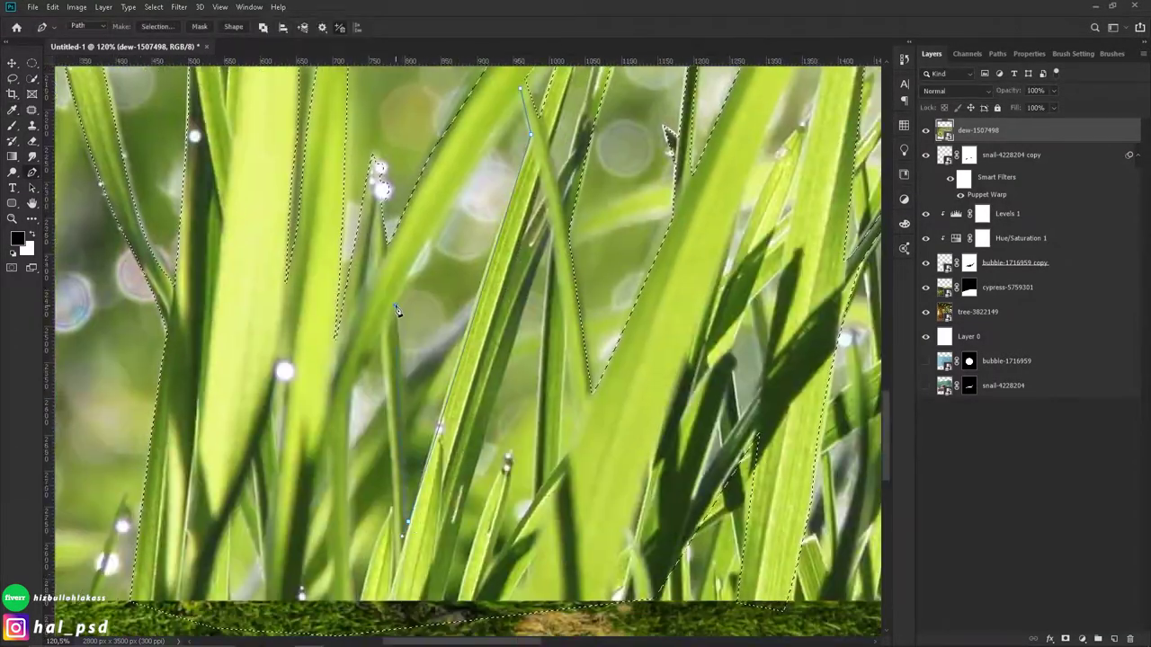
right_click(458, 257)
key("Escape")
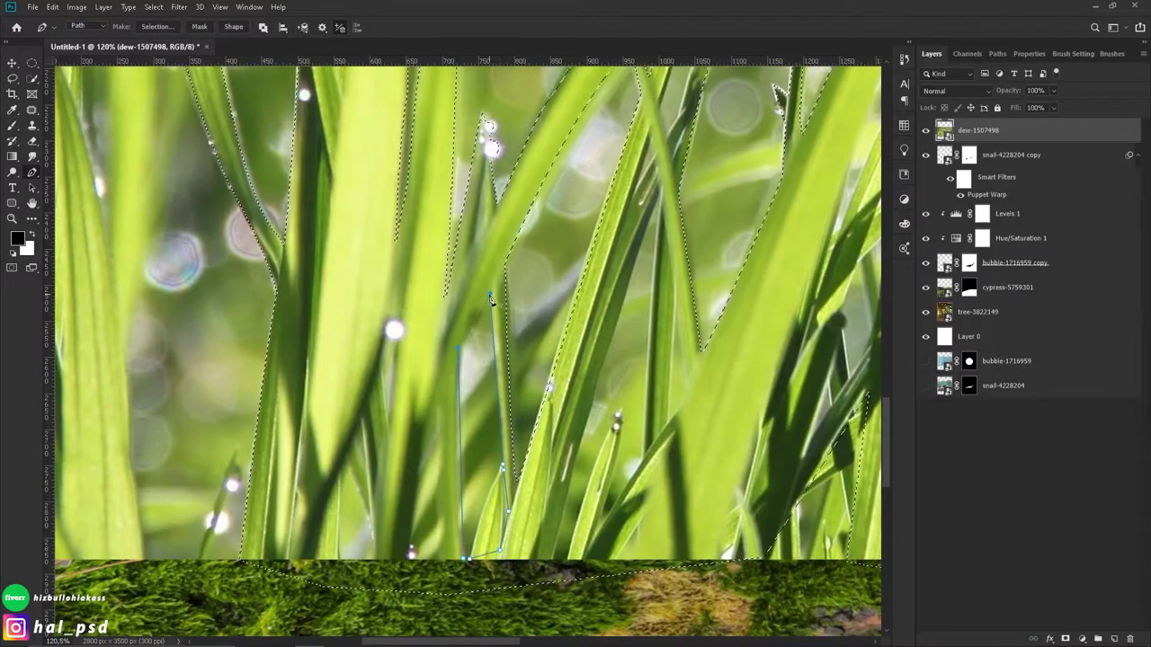
scroll(525, 130, "up", 2)
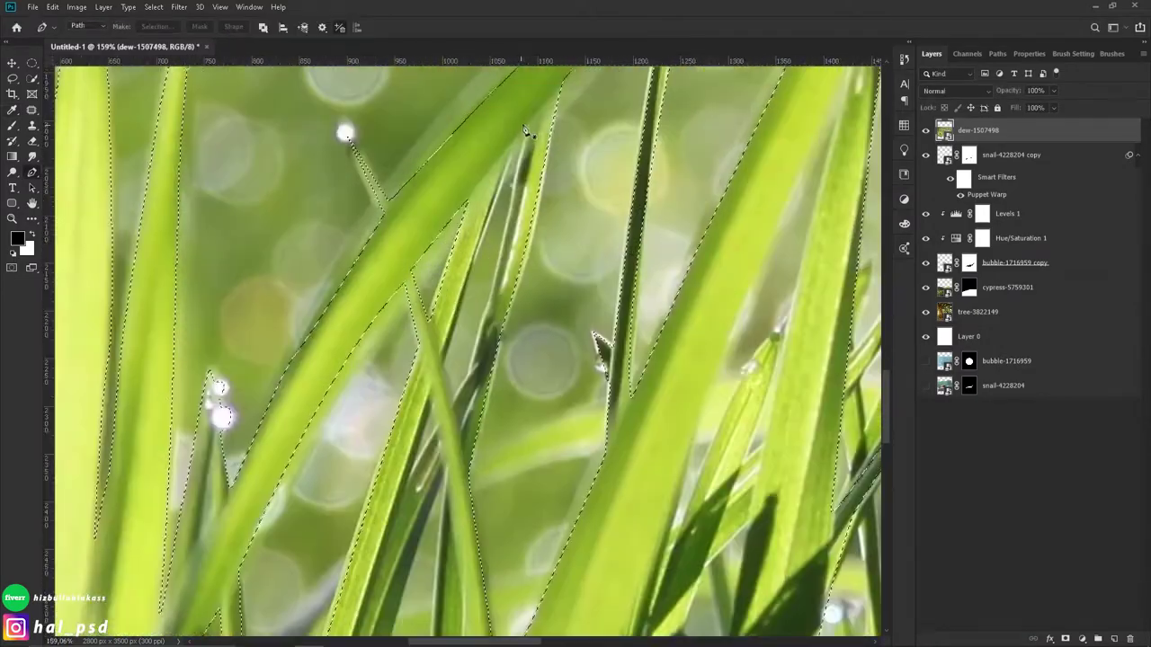
right_click(469, 407)
left_click(514, 386)
scroll(463, 330, "down", 3)
key("Return")
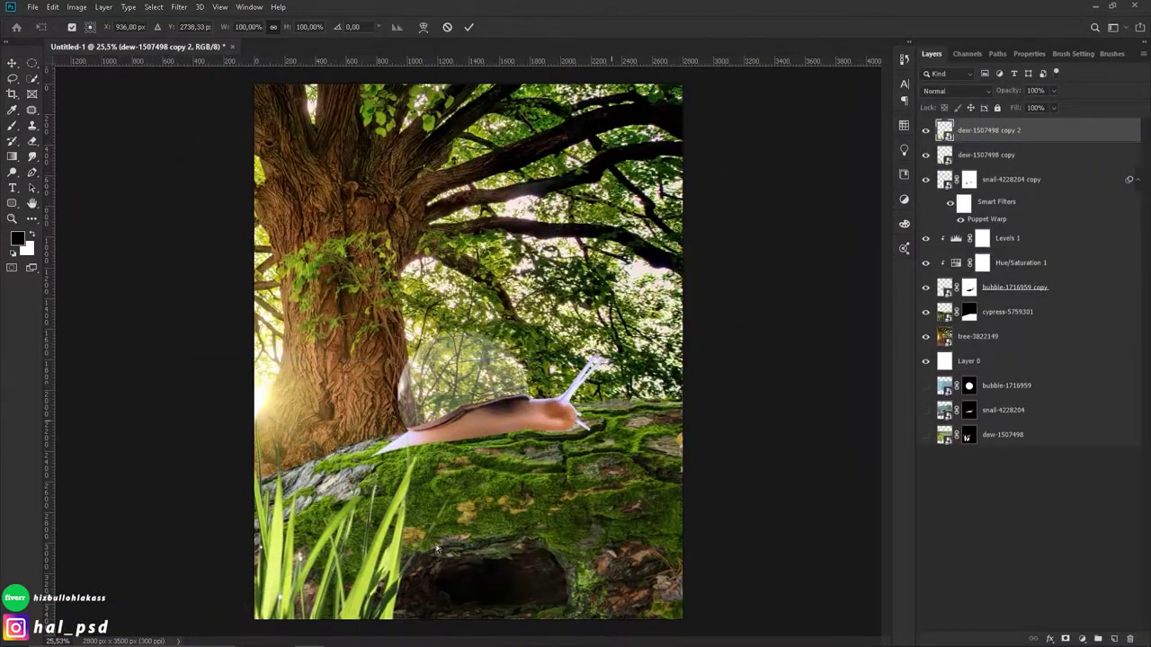
Step: Flip and reposition the grass copies with Free Transform, then group them as grass
left_click_drag(437, 550, 647, 533)
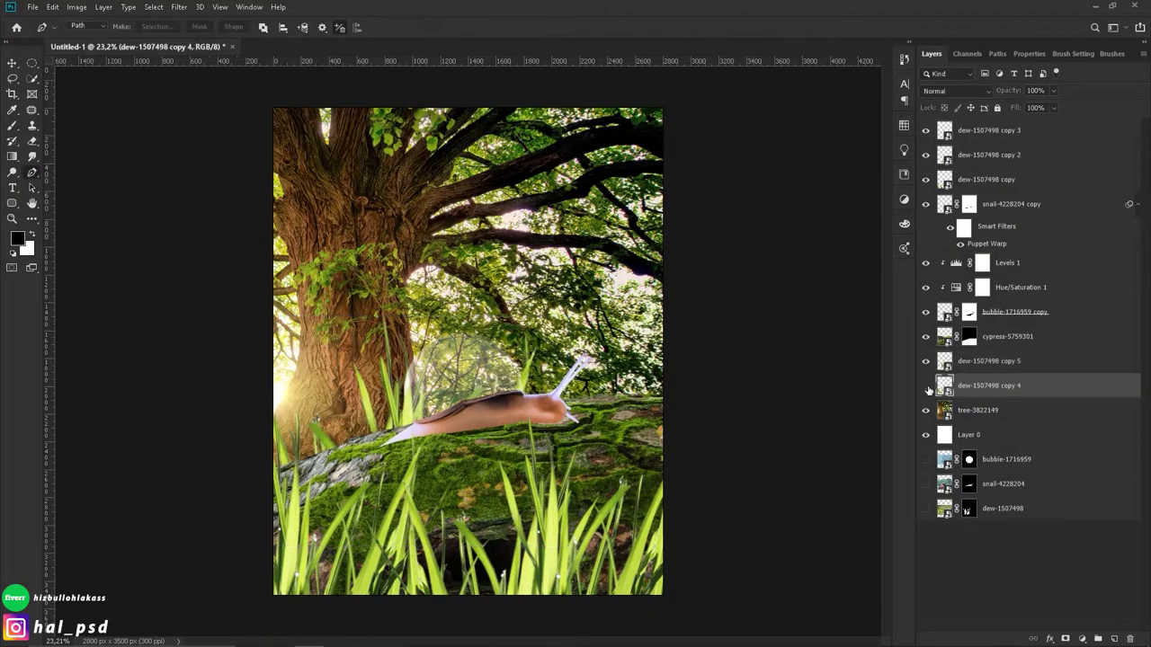
left_click(943, 365)
key("ctrl+t")
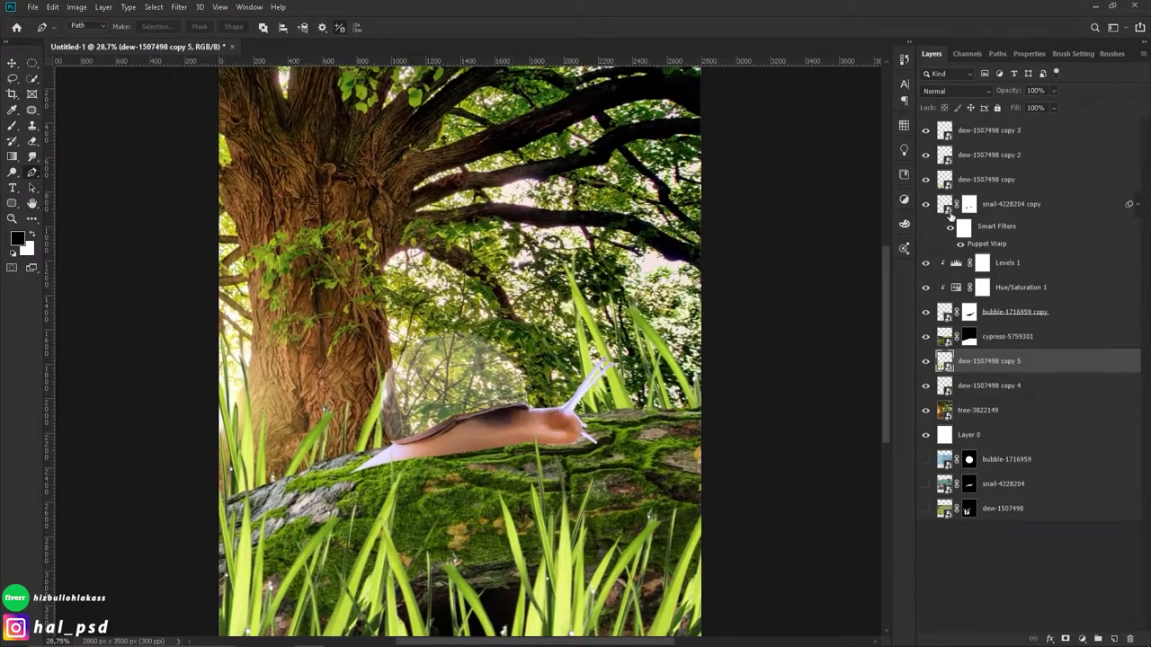
left_click(1098, 640)
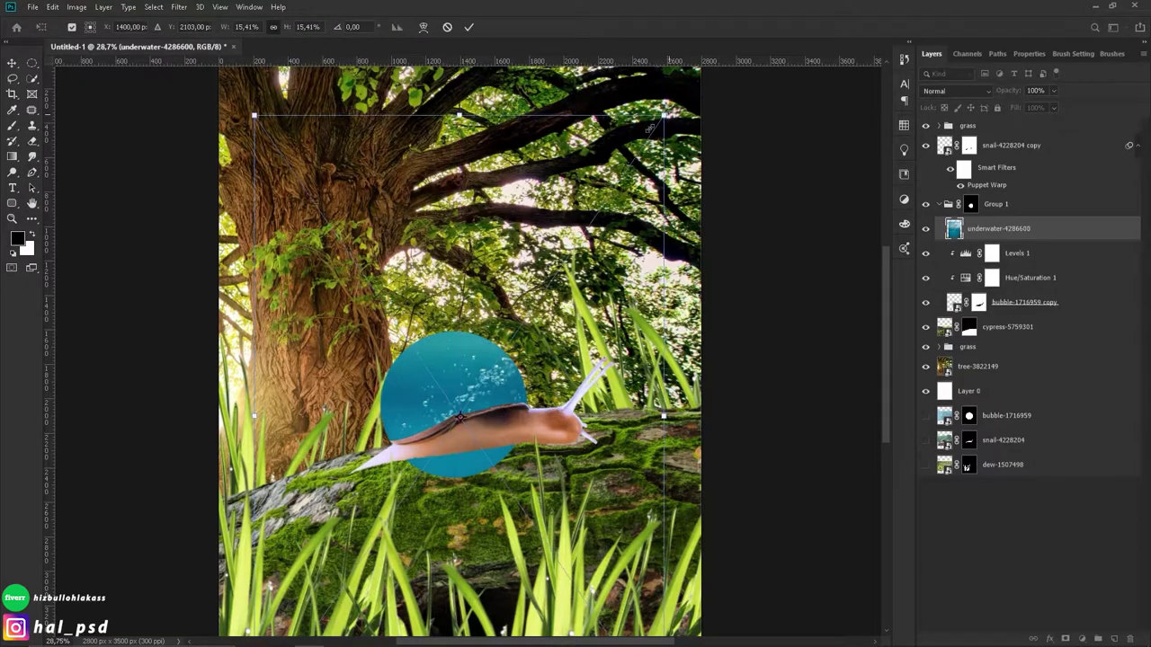
Step: Shrink and tilt the underwater photo into the bubble and commit it
mouse_move(403, 444)
left_mouse_down()
mouse_move(516, 300)
mouse_move(476, 416)
left_mouse_up()
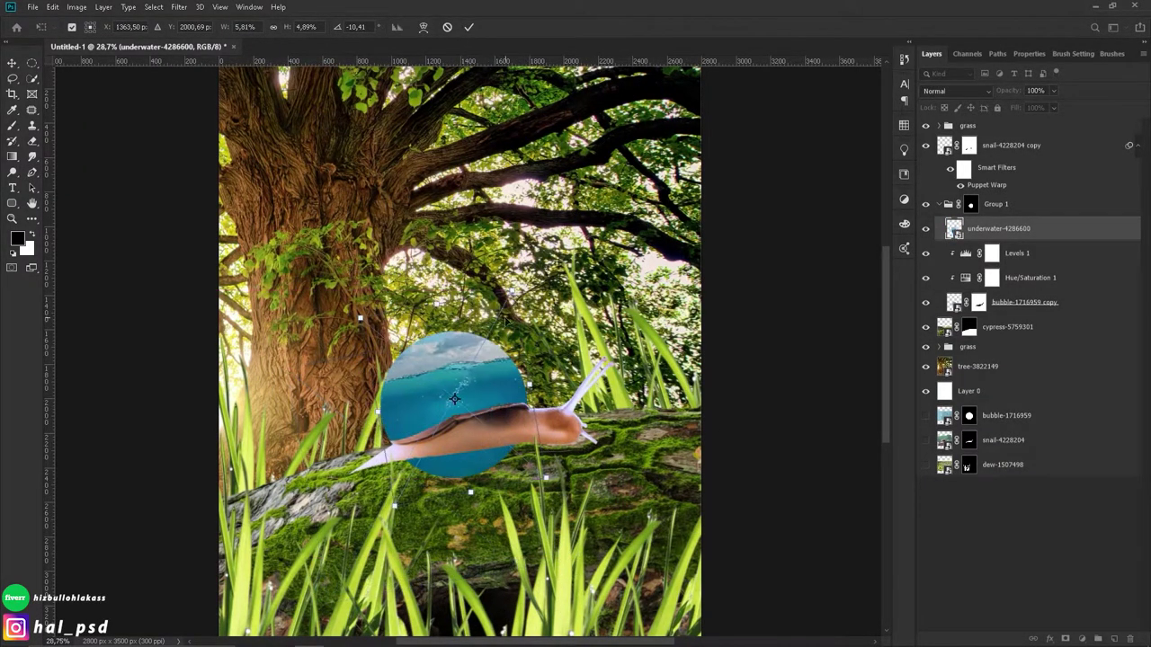
key("Return")
scroll(440, 378, "up", 5)
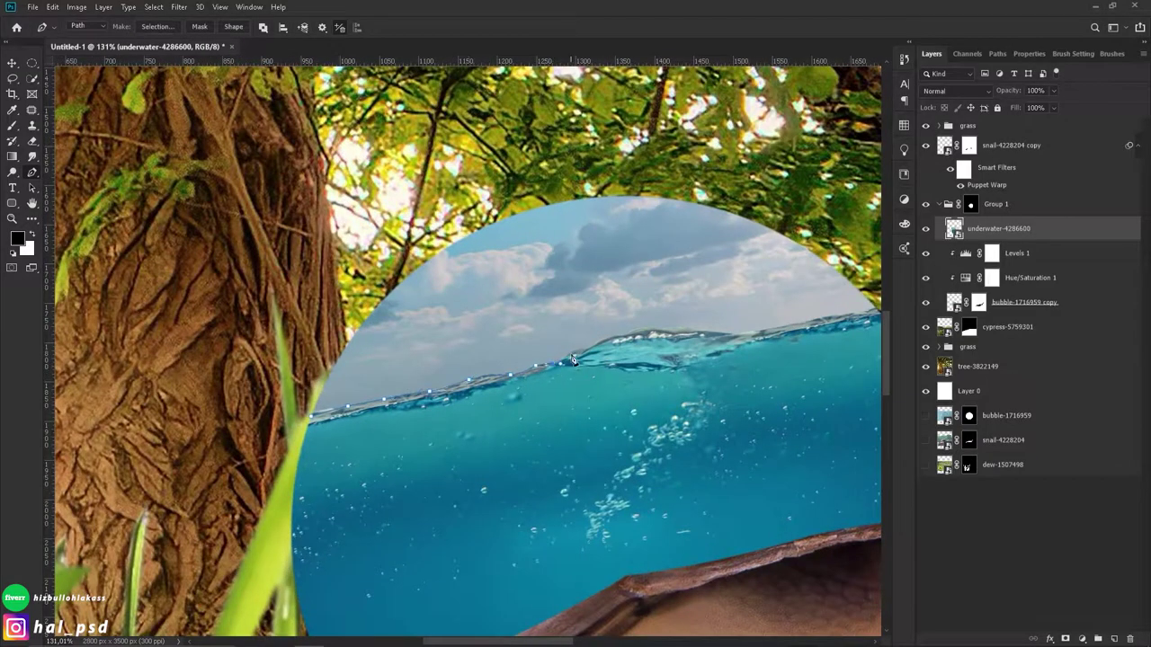
Step: Load the bubble-shaped selection onto the underwater layer's mask and feather it
key("ctrl+Return")
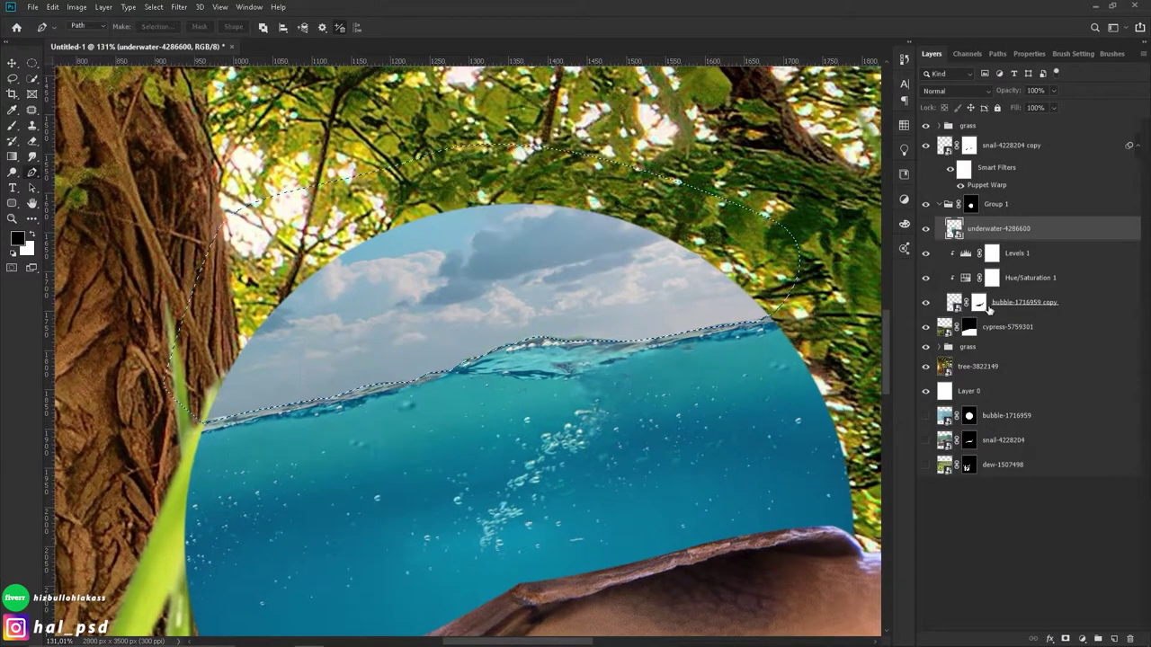
left_click(1081, 638)
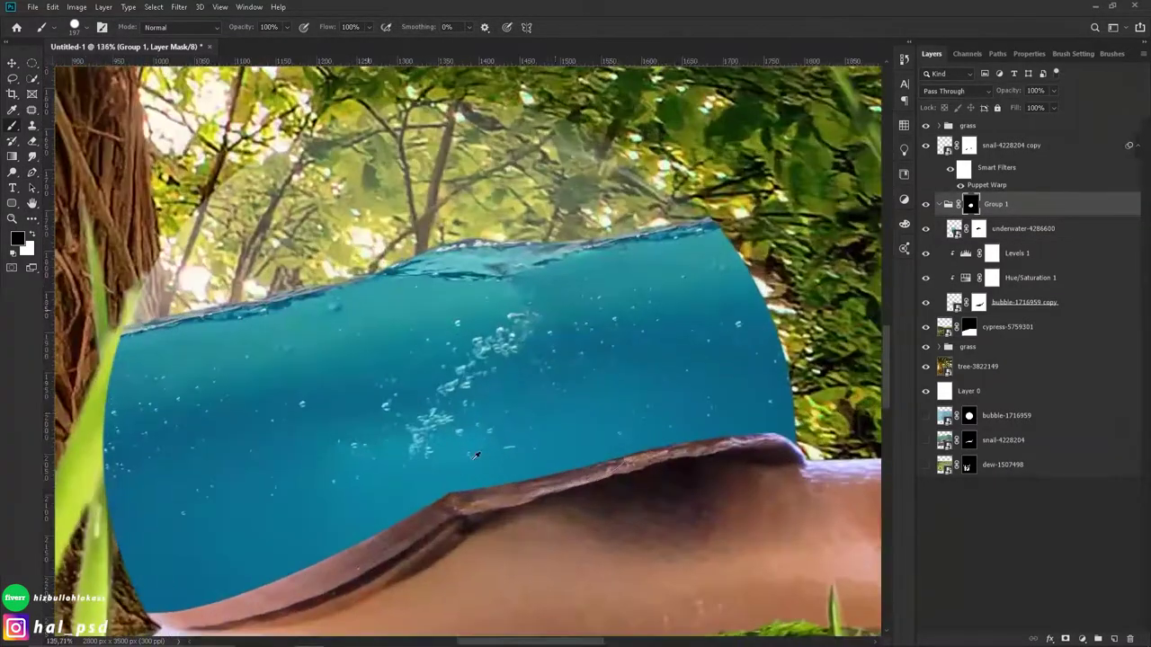
left_click(978, 229)
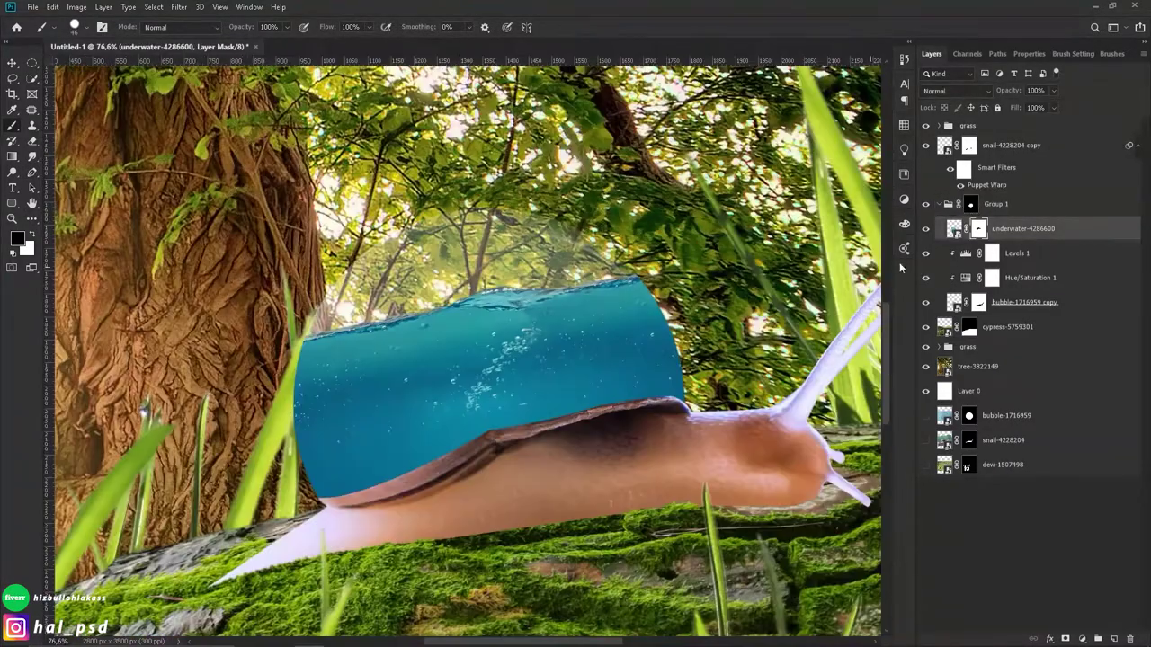
left_click(150, 8)
key("Return")
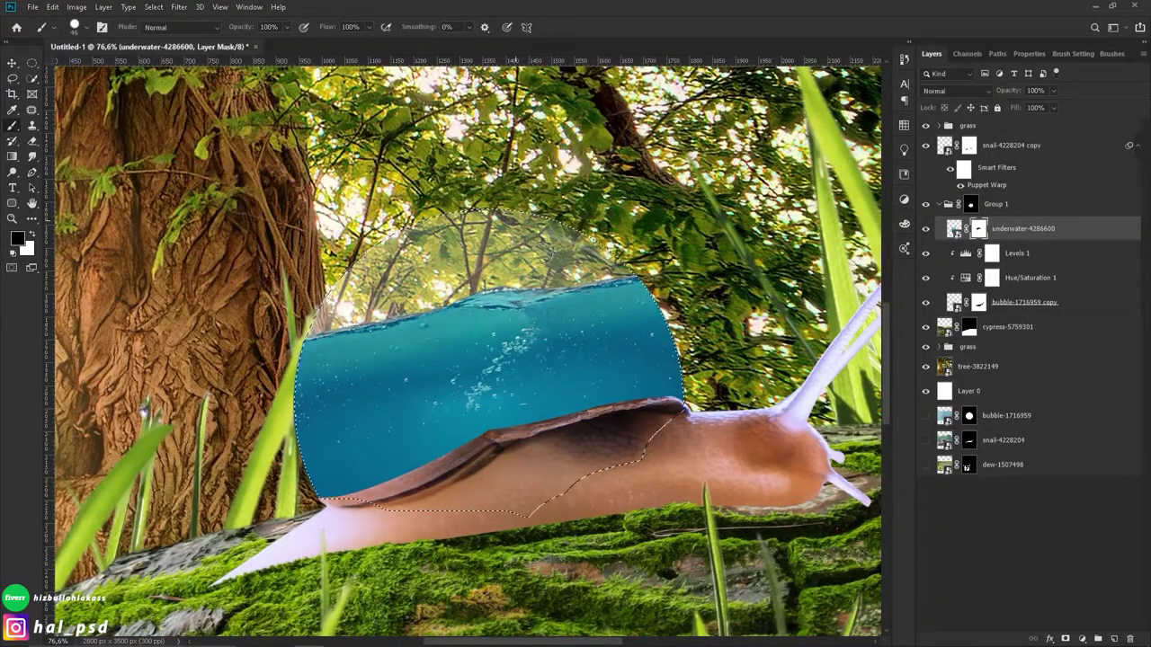
scroll(575, 225, "up", 3)
left_click(150, 7)
key("Escape")
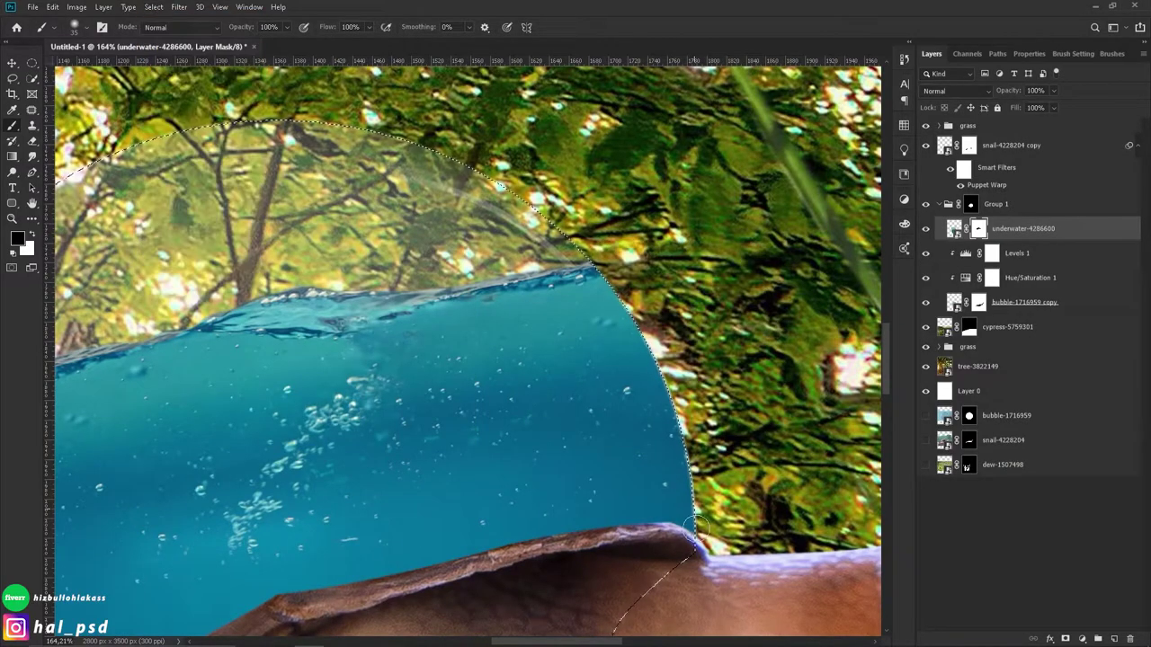
scroll(392, 249, "left", 10)
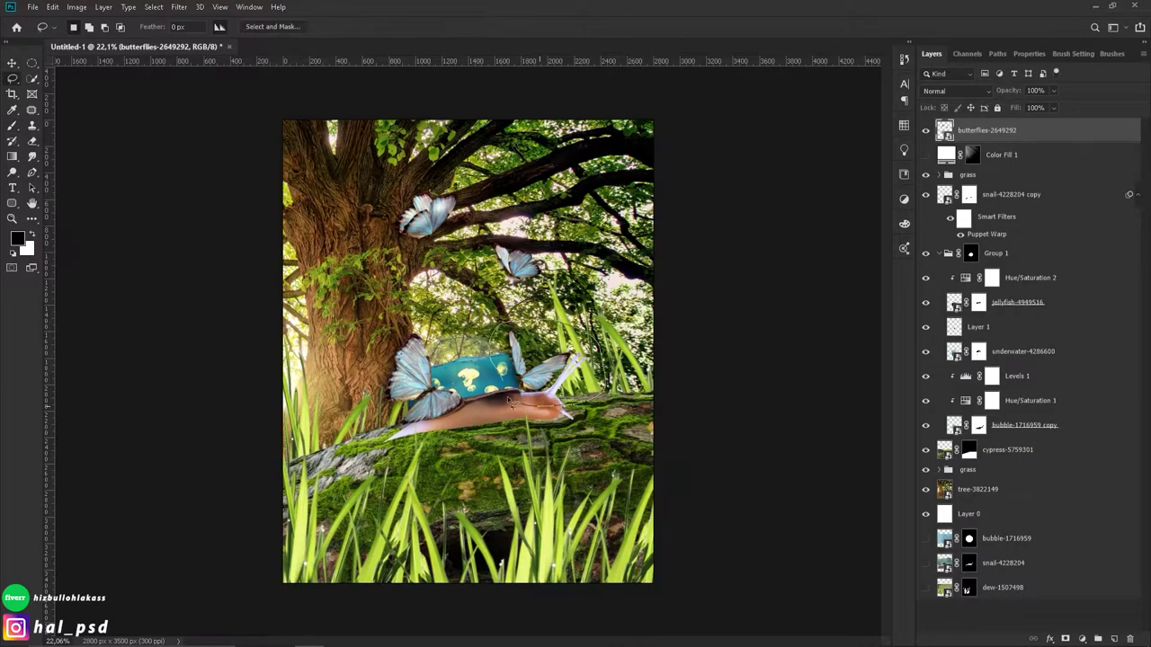
Step: Separate each butterfly onto its own layer
key("ctrl+shift+alt+n")
key("ctrl+j")
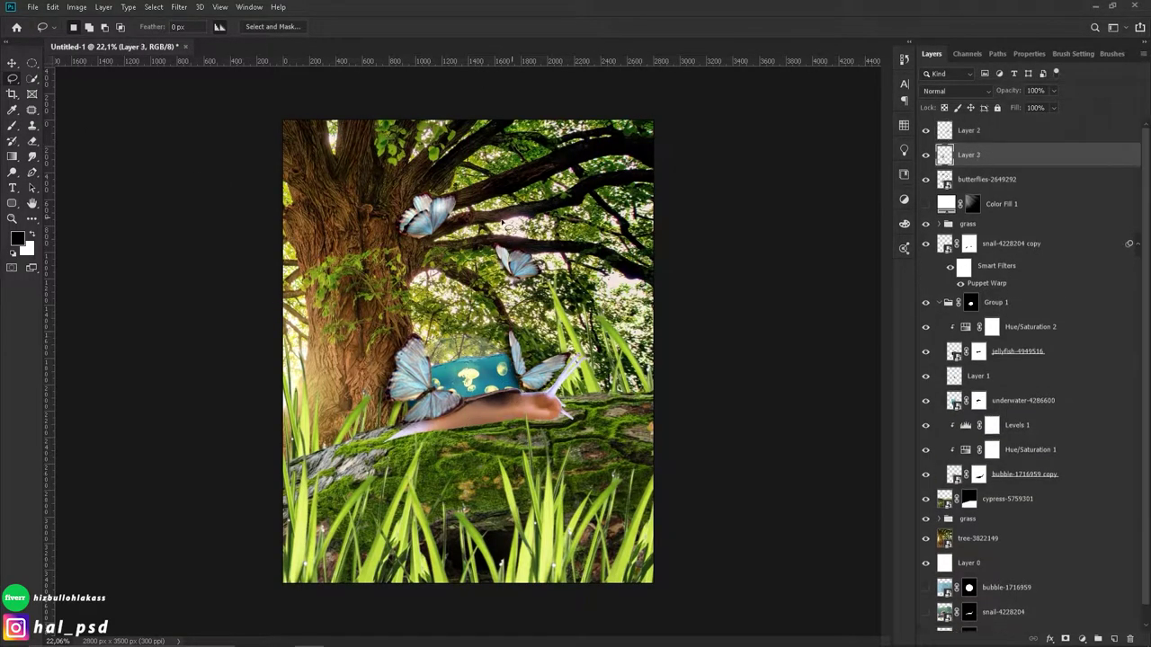
key("ctrl+shift+alt+n")
key("ctrl+shift+alt+n")
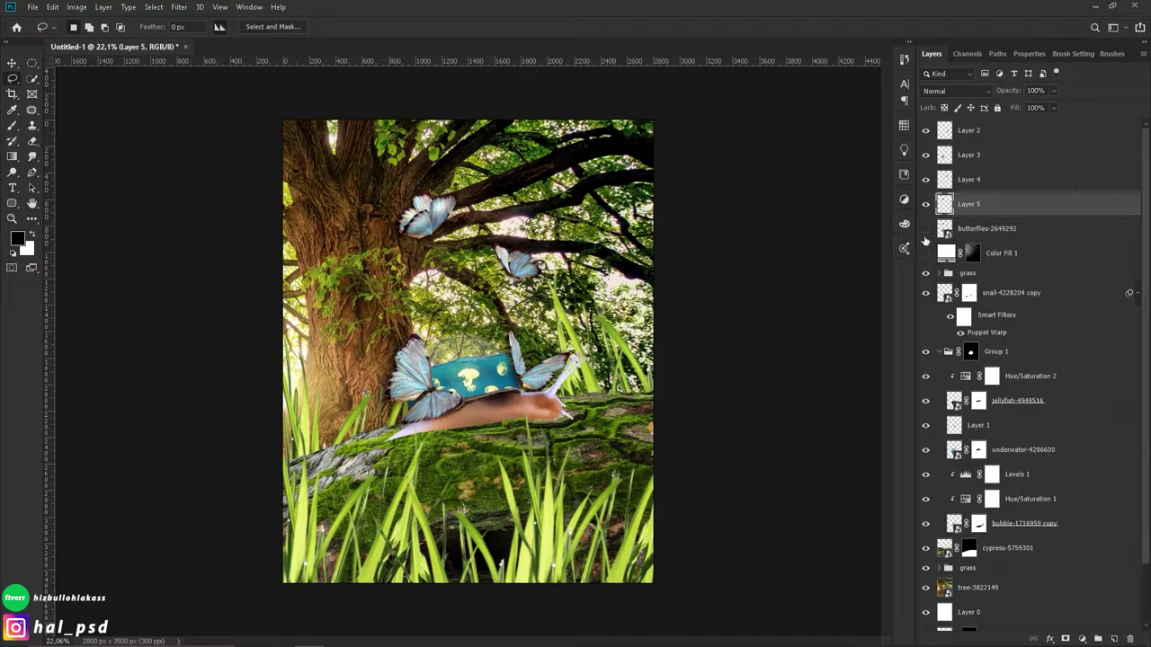
Step: Tint the butterflies yellow with a colorized Hue/Saturation adjustment and raised saturation
left_click(925, 235)
left_click(1081, 638)
left_click(1016, 480)
left_click_drag(976, 167, 1117, 168)
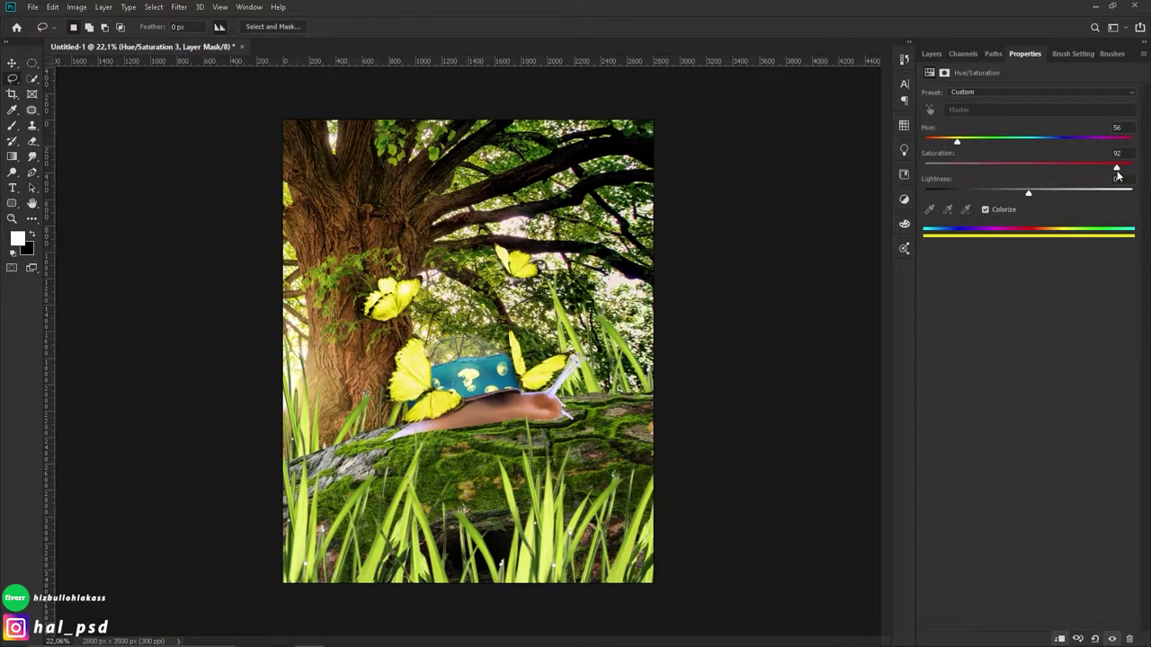
left_click_drag(957, 141, 955, 141)
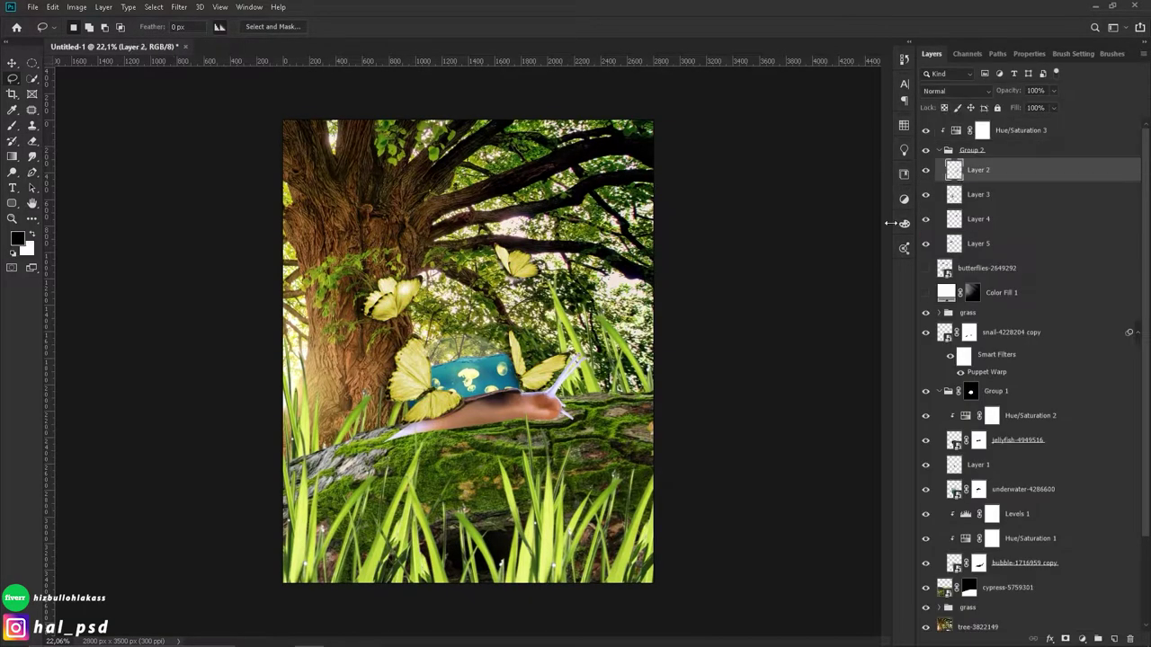
Step: Move a butterfly into the bottom-left grass and place a small copy by the trunk
left_click_drag(414, 378, 340, 530)
key("Return")
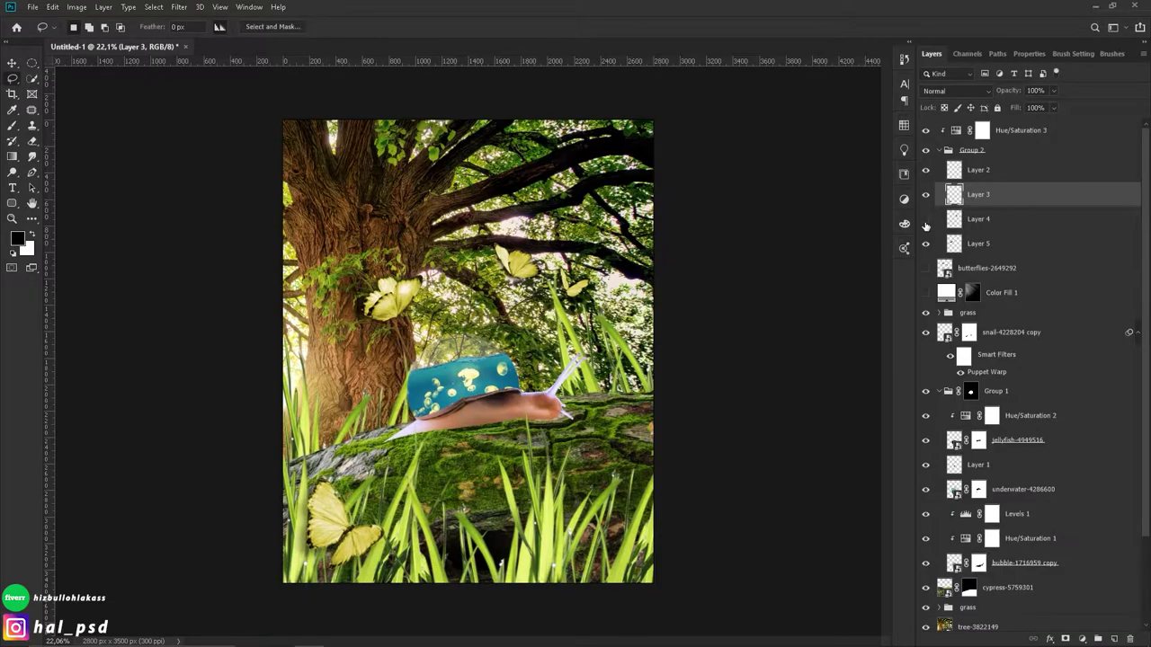
left_click(978, 218)
key("ctrl+t")
left_click(935, 245)
key("ctrl+j")
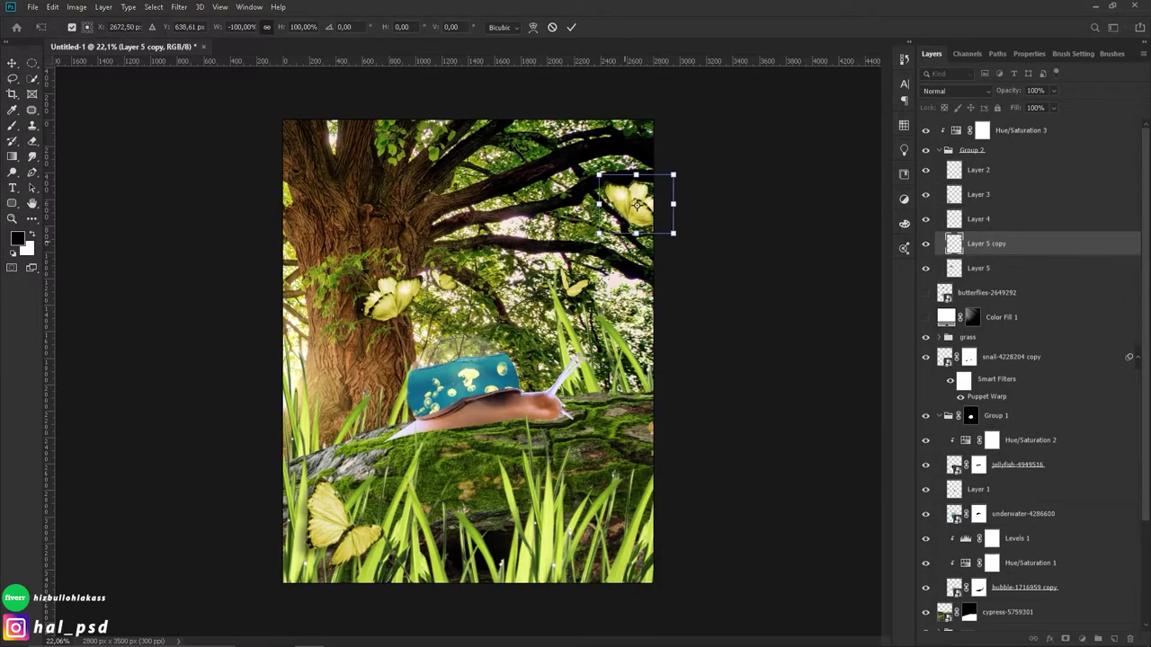
left_click(571, 27)
key("ctrl+minus")
left_click(935, 268)
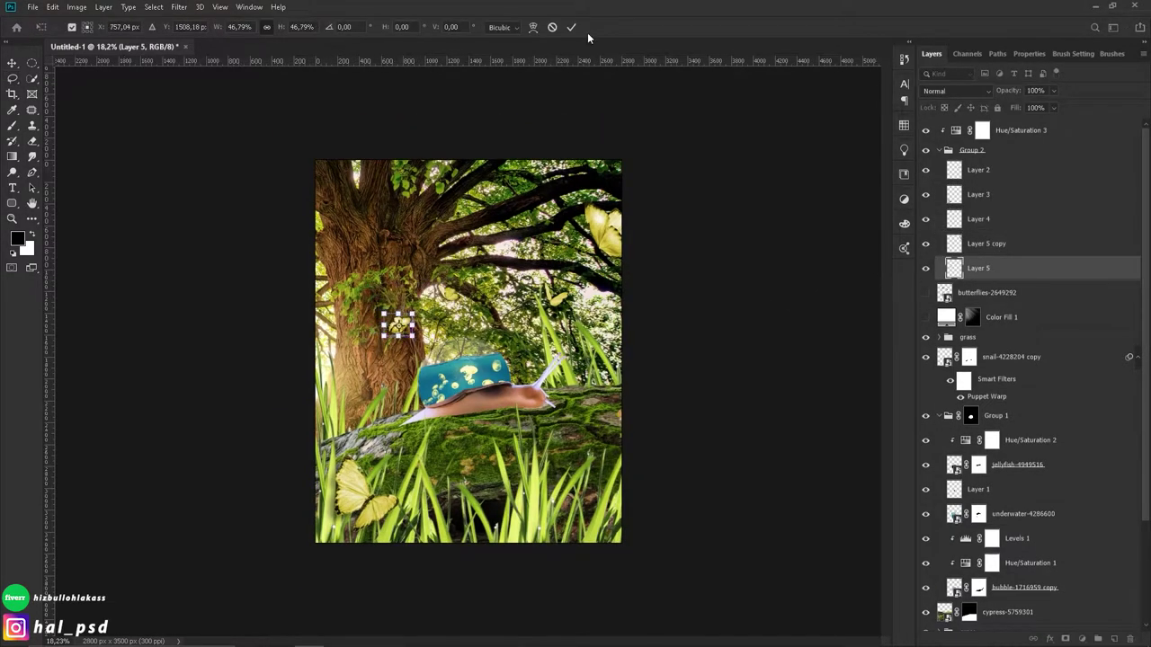
key("Return")
Step: Duplicate another butterfly and reshape it into place beside the snail
key("l")
key("ctrl+plus")
left_click(978, 219)
key("ctrl+j")
key("ctrl+t")
right_click(554, 415)
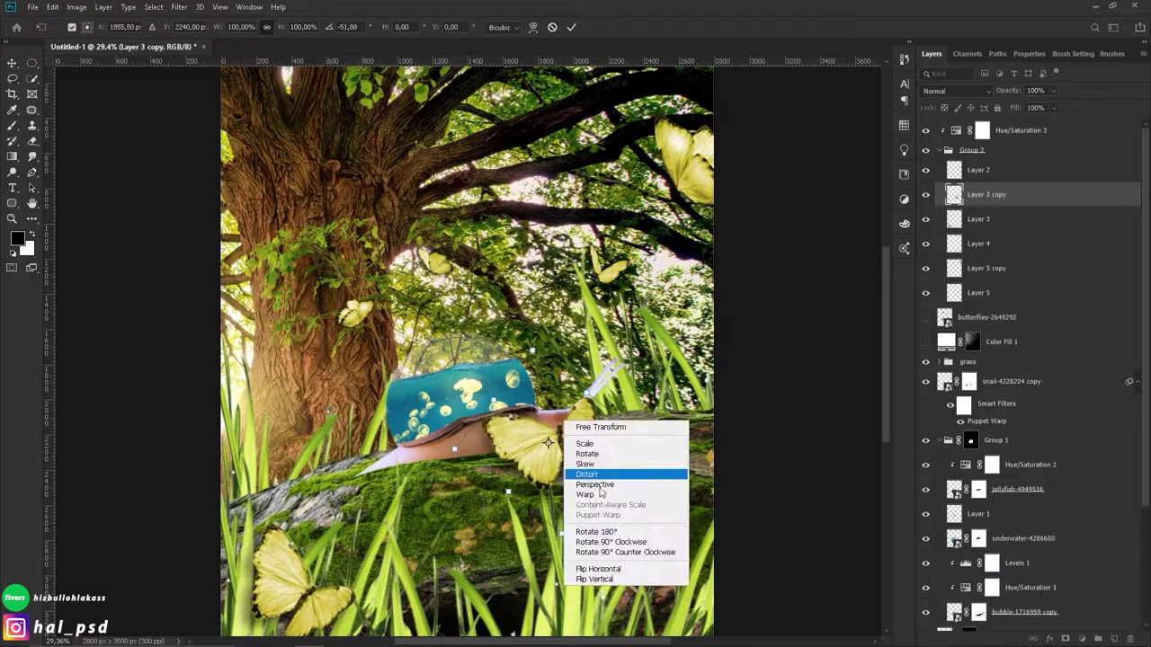
left_click(616, 469)
key("Return")
key("ctrl+0")
scroll(947, 351, "down", 5)
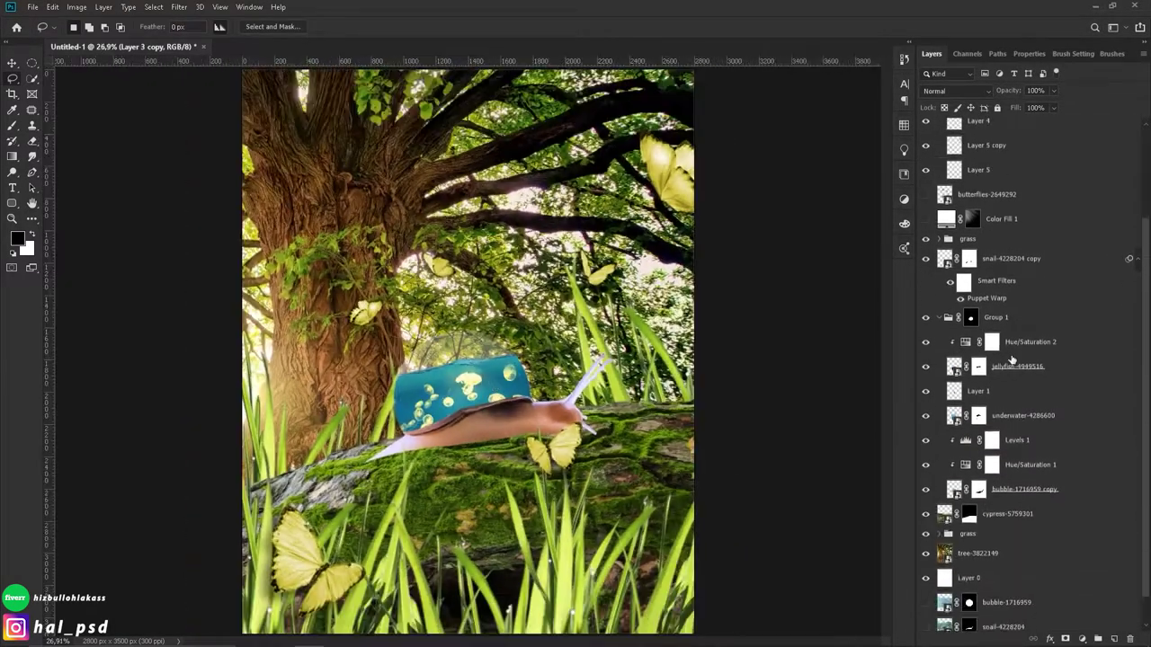
left_click(32, 7)
Step: Place the soap bubble photo as an embedded image
left_click(81, 234)
left_click(136, 174)
left_click(608, 264)
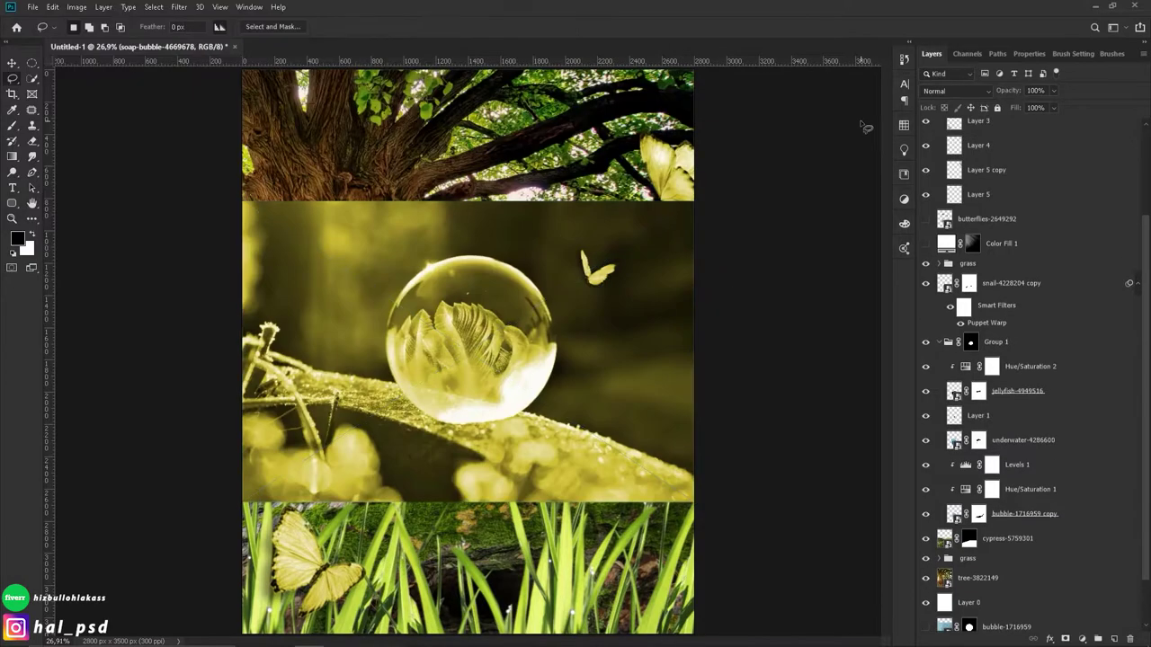
key("Return")
Step: Move the bubble into the snail's group as a Screen-blended smart object fitted over the shell
left_click_drag(989, 131, 998, 324)
right_click(989, 318)
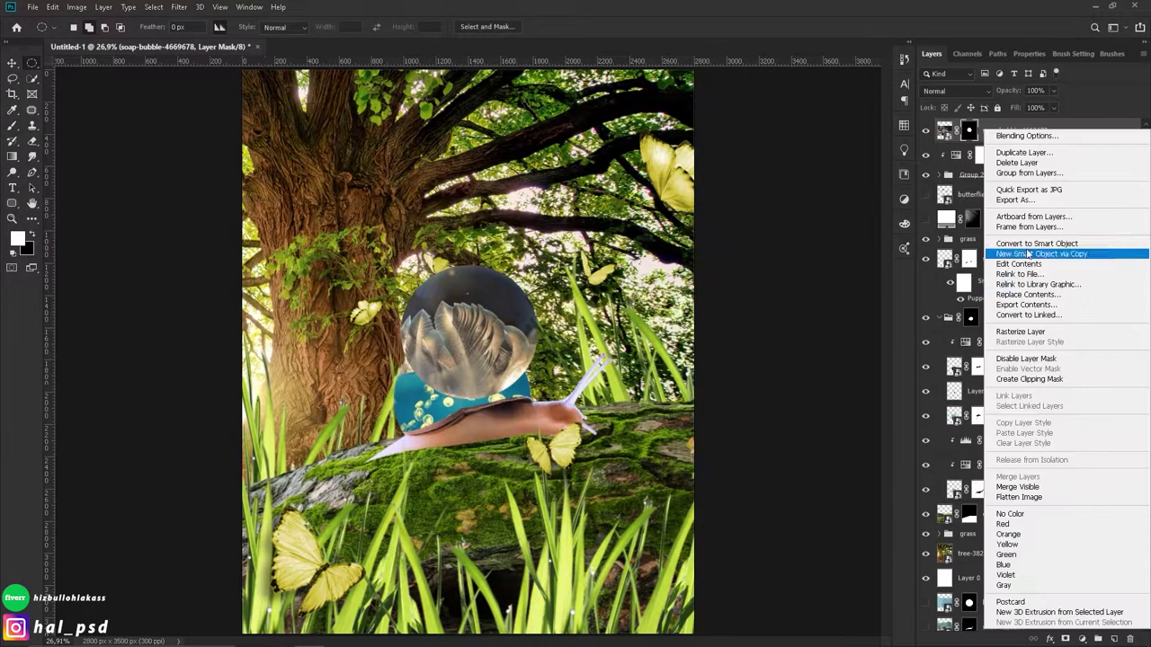
left_click(989, 252)
key("shift+alt+s")
key("ctrl+t")
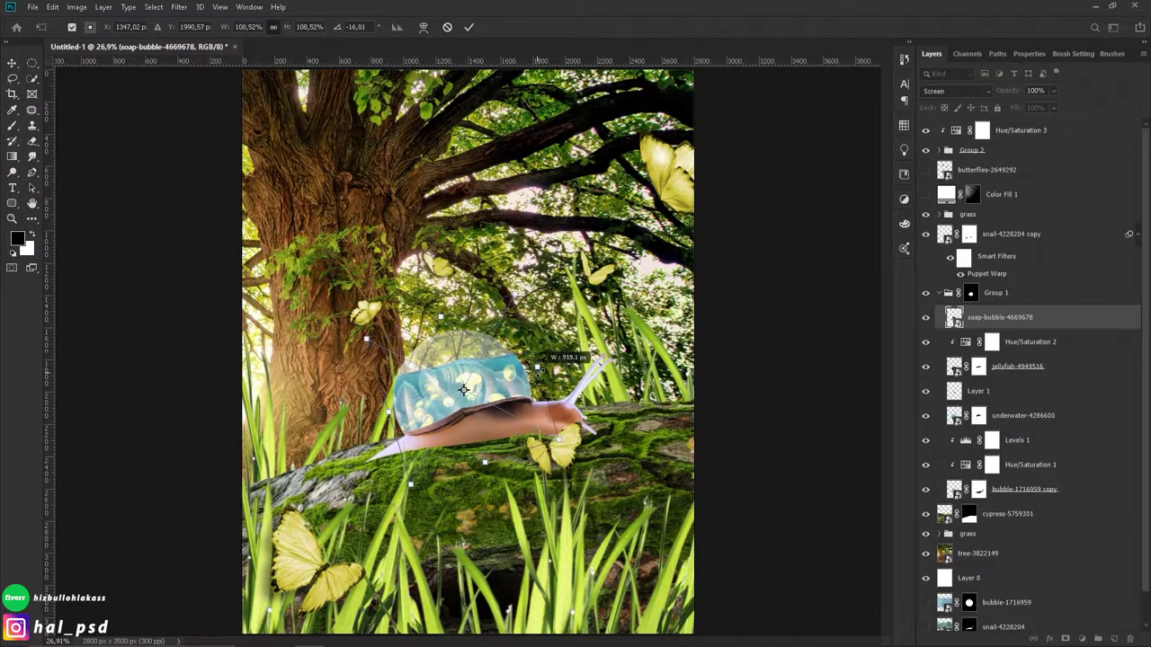
left_click(467, 30)
Step: Clip Levels and Hue/Saturation to the bubble, then rotate them together to tilt the water line
left_click(1081, 639)
left_click(1078, 498)
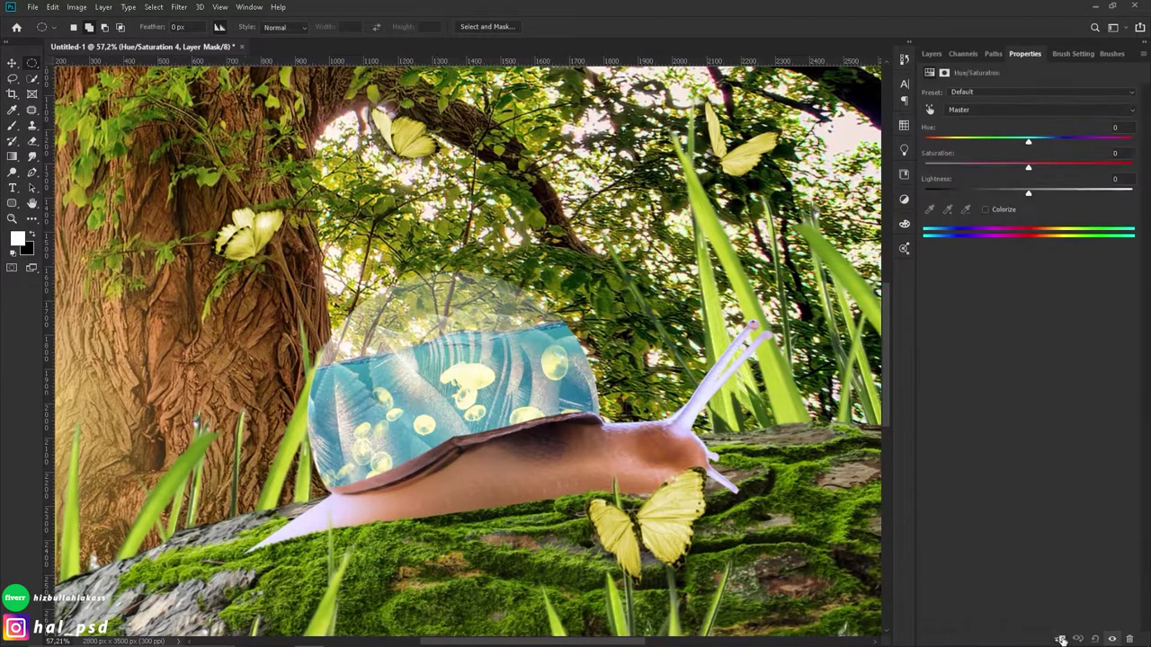
left_click(1061, 640)
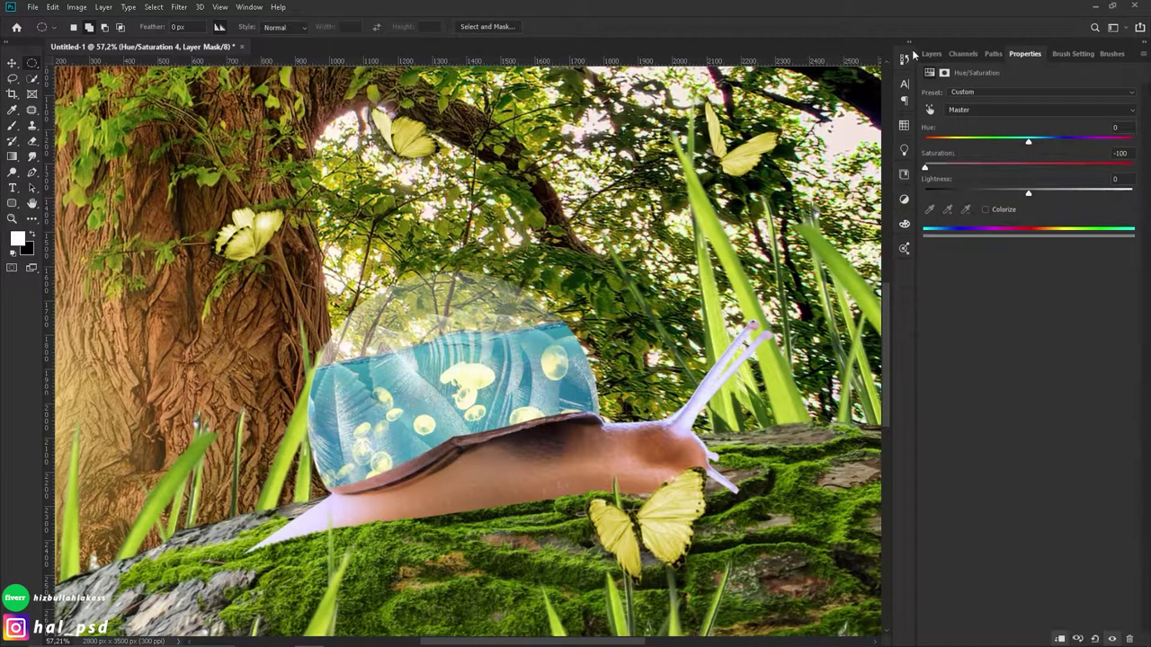
key("F7")
key("ctrl+t")
left_click_drag(415, 288, 551, 43)
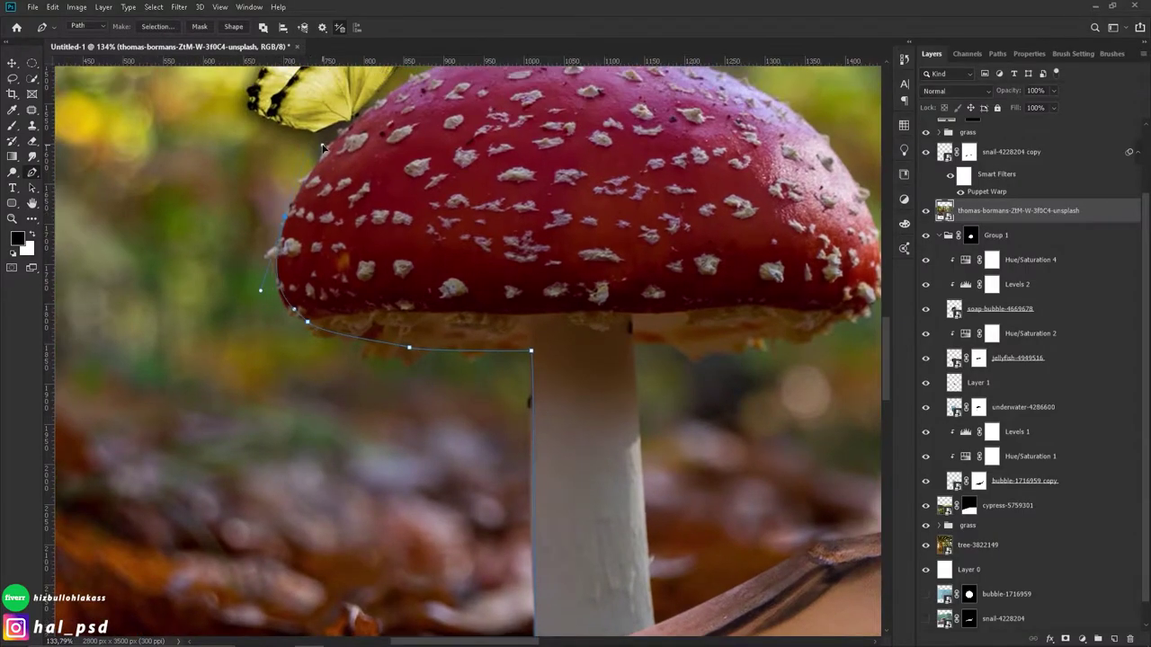
Step: Trace the red mushroom cap's outline with the Pen tool
scroll(322, 147, "up", 3)
scroll(322, 147, "right", 3)
scroll(607, 250, "down", 2)
scroll(606, 250, "right", 4)
left_click(566, 356)
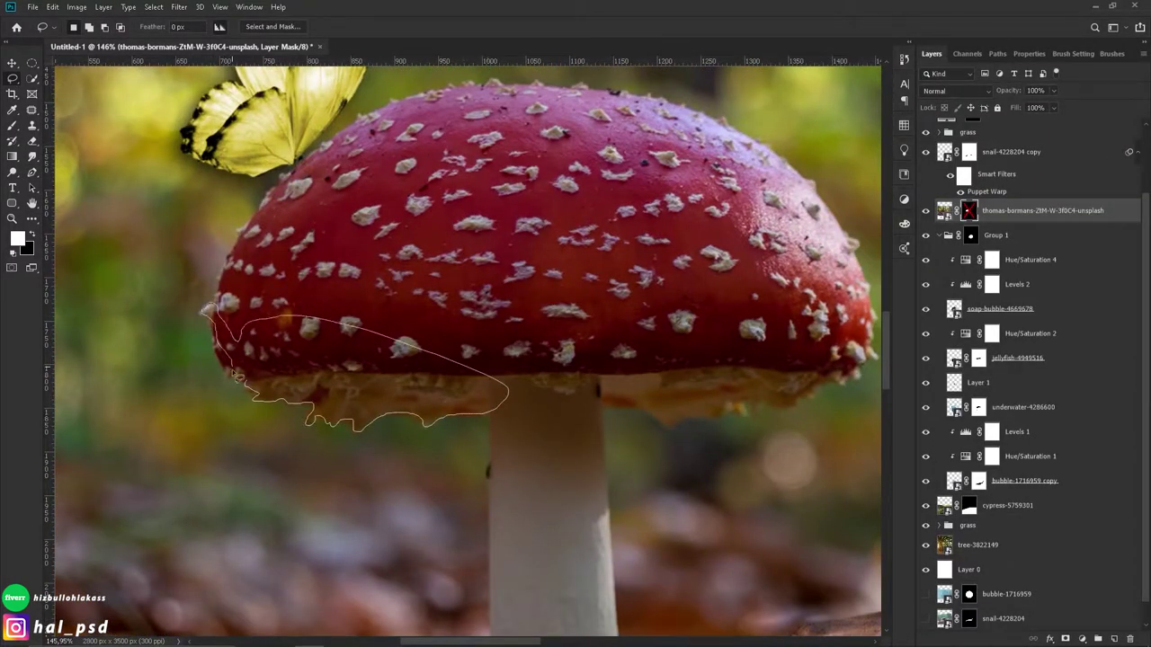
Step: Trim the ragged cap underside on the mushroom's mask using Lasso selections and a brush
left_click_drag(236, 372, 232, 371)
right_click(507, 341)
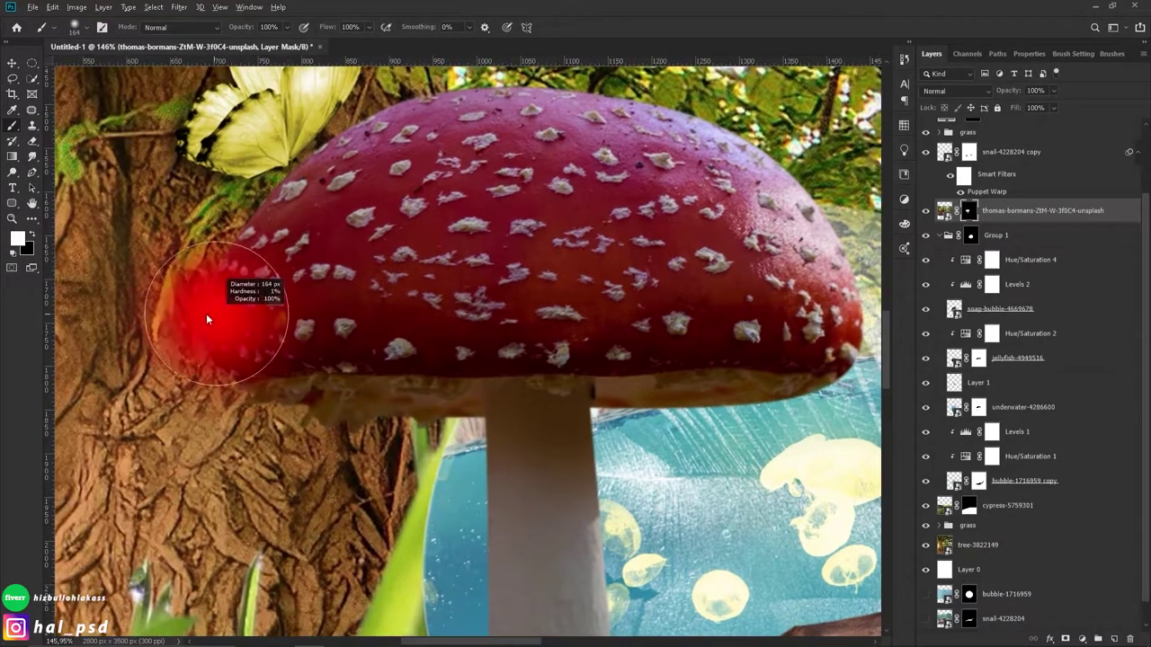
key("l")
left_click(216, 301)
left_click_drag(696, 436, 593, 418)
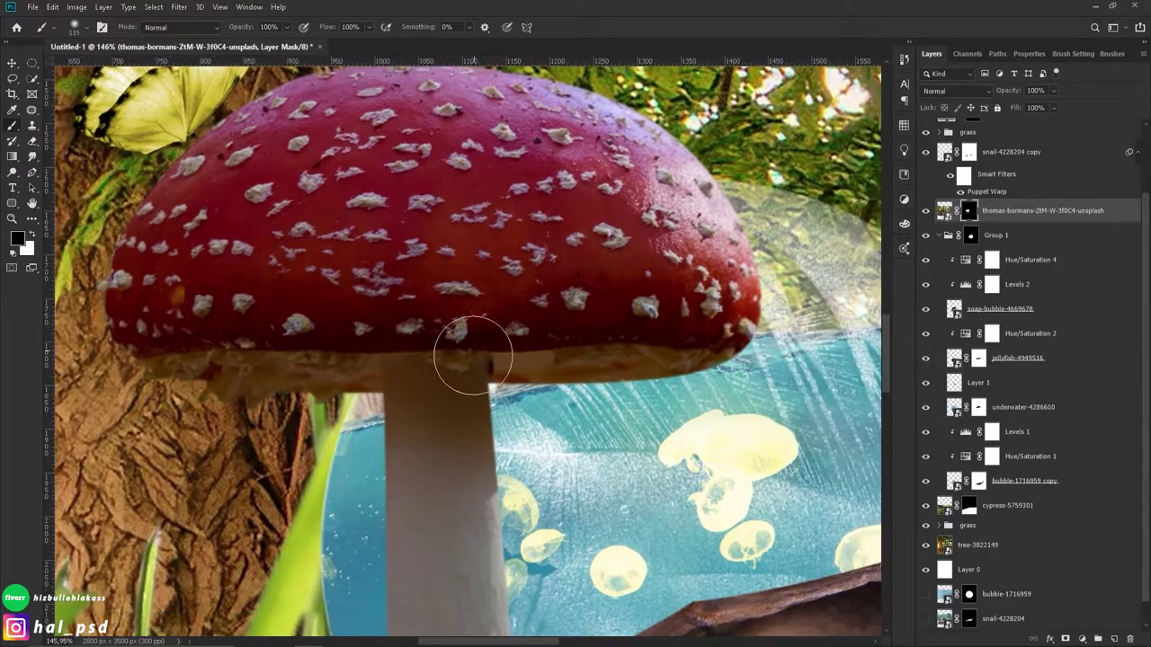
key("x")
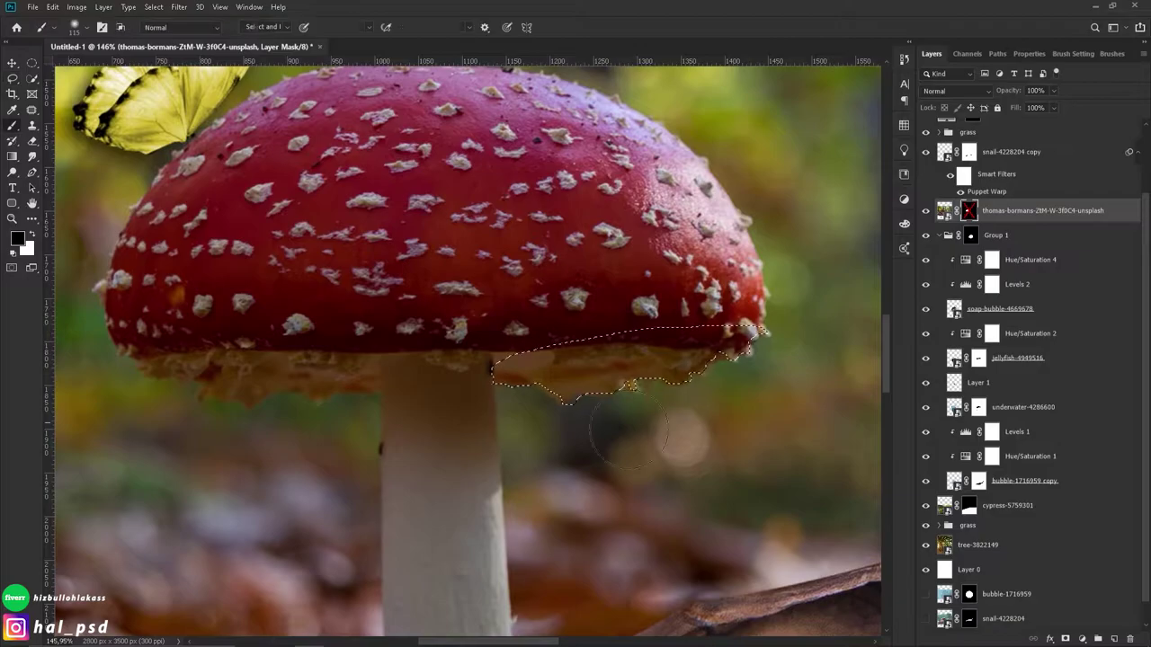
key("x")
Step: Deselect, fit the canvas in view, and duplicate the mushroom layer
key("l")
key("ctrl+d")
scroll(581, 393, "down", 1)
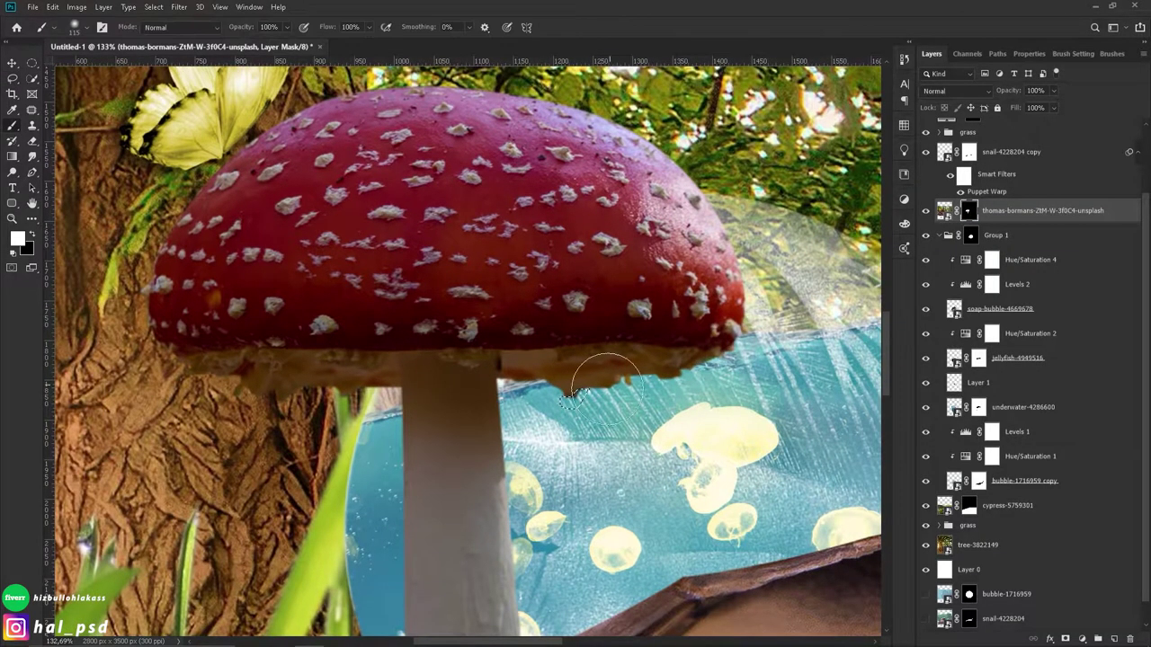
key("x")
key("ctrl+0")
key("ctrl+j")
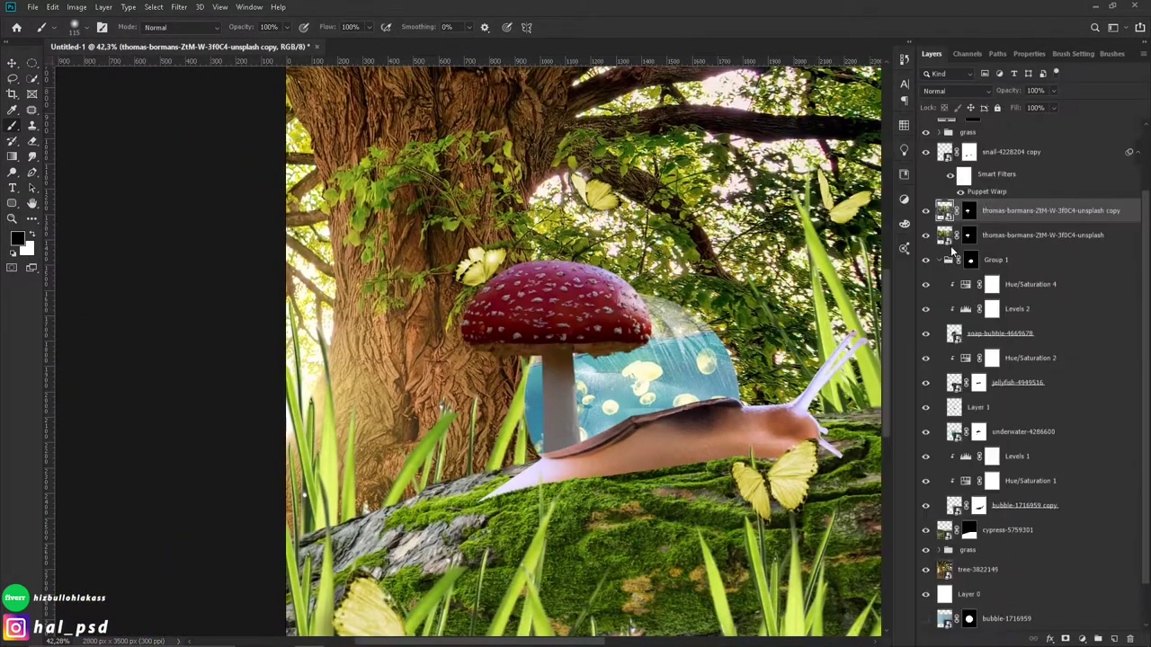
Step: Move the mushroom copy to the left and bend its stem with a warp pin
key("ctrl+t")
mouse_move(552, 360)
left_mouse_down()
mouse_move(461, 351)
mouse_move(478, 353)
left_mouse_up()
key("Return")
left_click(52, 7)
left_click(90, 328)
key("Return")
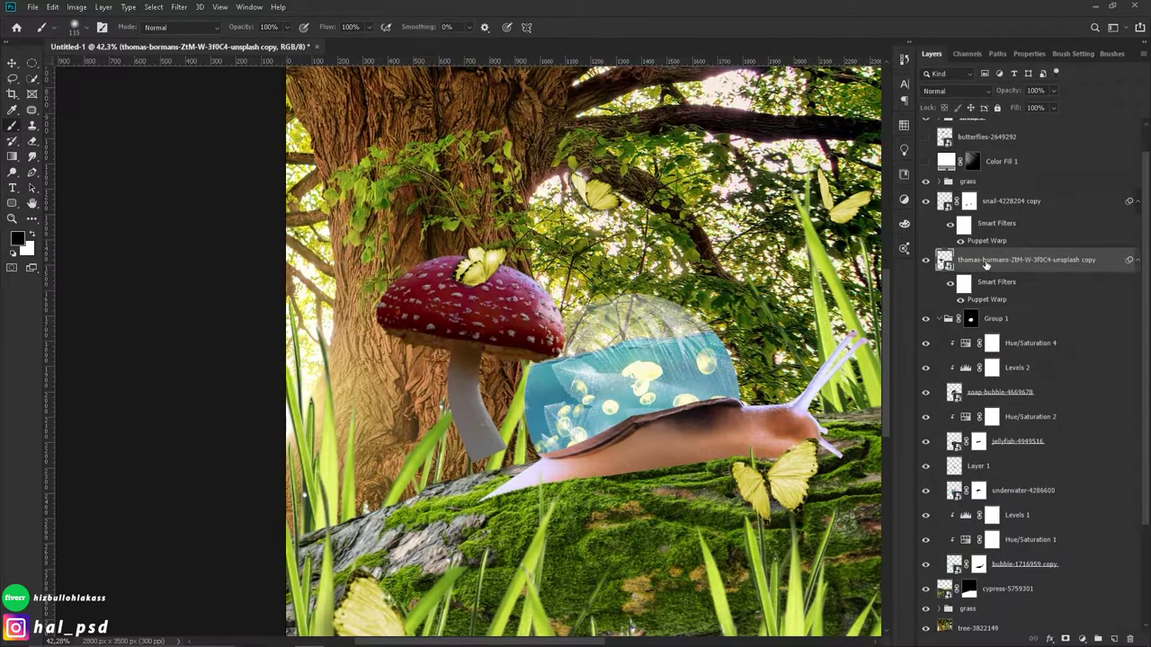
Step: Put the mushroom layer into a group named mushroom
key("b")
key("ctrl+g")
type("mushroom")
key("Return")
Step: Duplicate a mushroom and place the third mushroom lower left beside the others
key("ctrl+j")
key("ctrl+t")
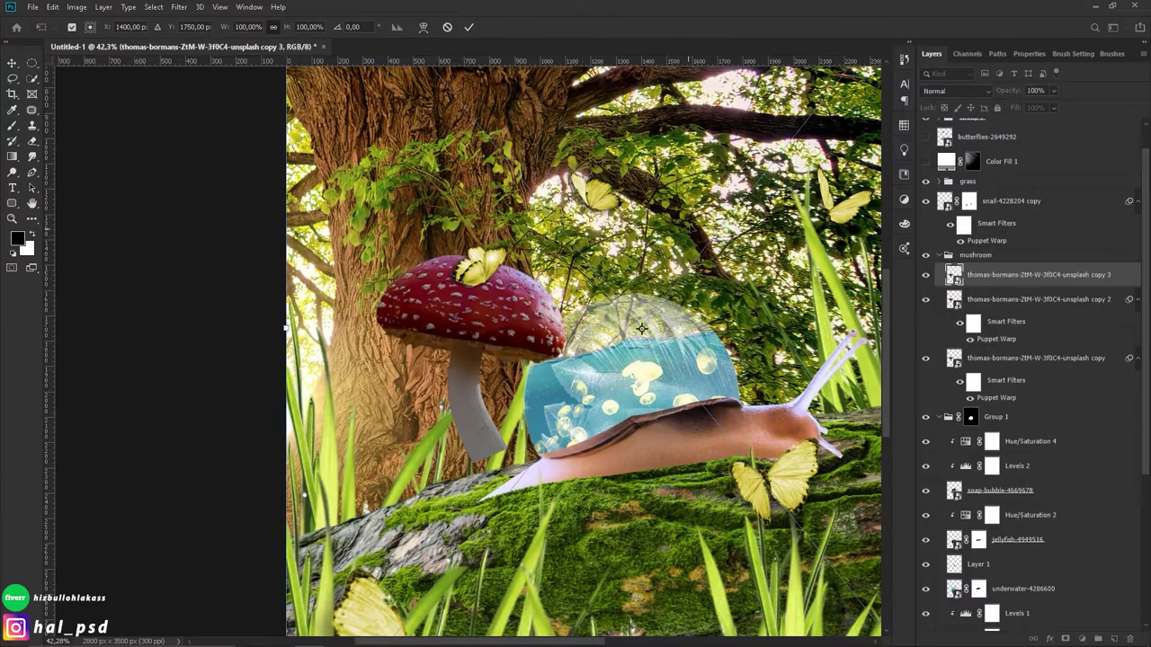
key("ctrl+minus")
left_click_drag(426, 287, 449, 347)
key("Return")
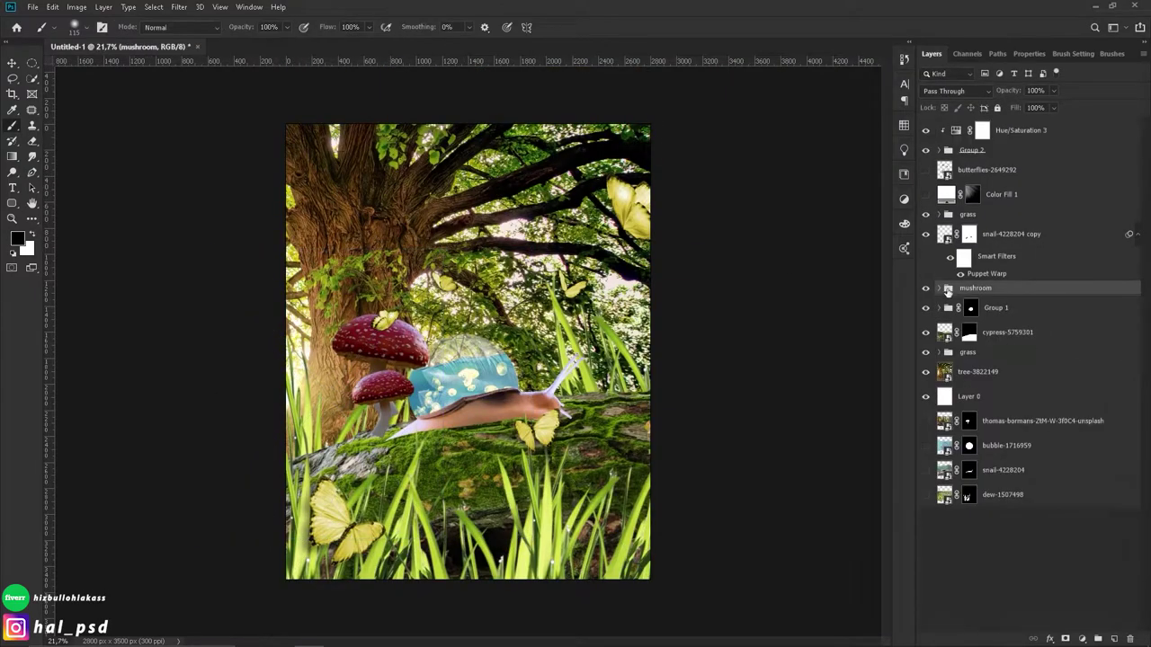
left_click(976, 337)
scroll(728, 302, "up", 3)
left_click_drag(587, 299, 560, 367)
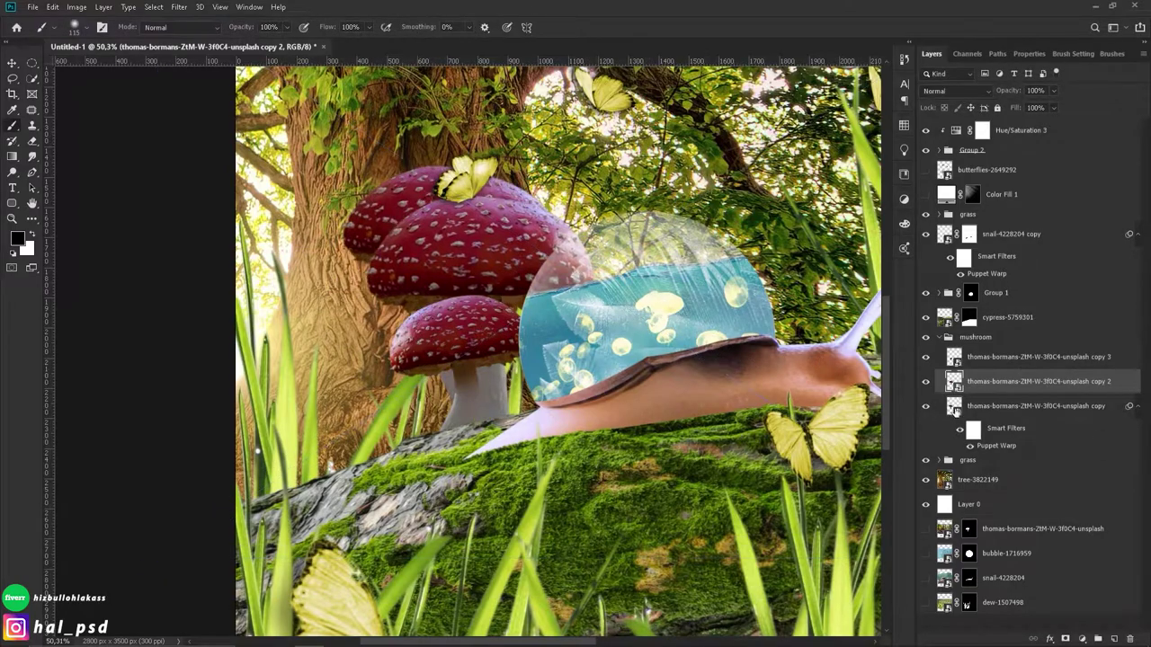
Step: Adjust the lower mushroom, then flip and shrink the small top mushroom to the left
key("alt+bracketleft")
key("ctrl+t")
key("ctrl+minus")
key("Return")
key("ctrl+plus")
key("alt+bracketright")
key("alt+bracketright")
key("ctrl+t")
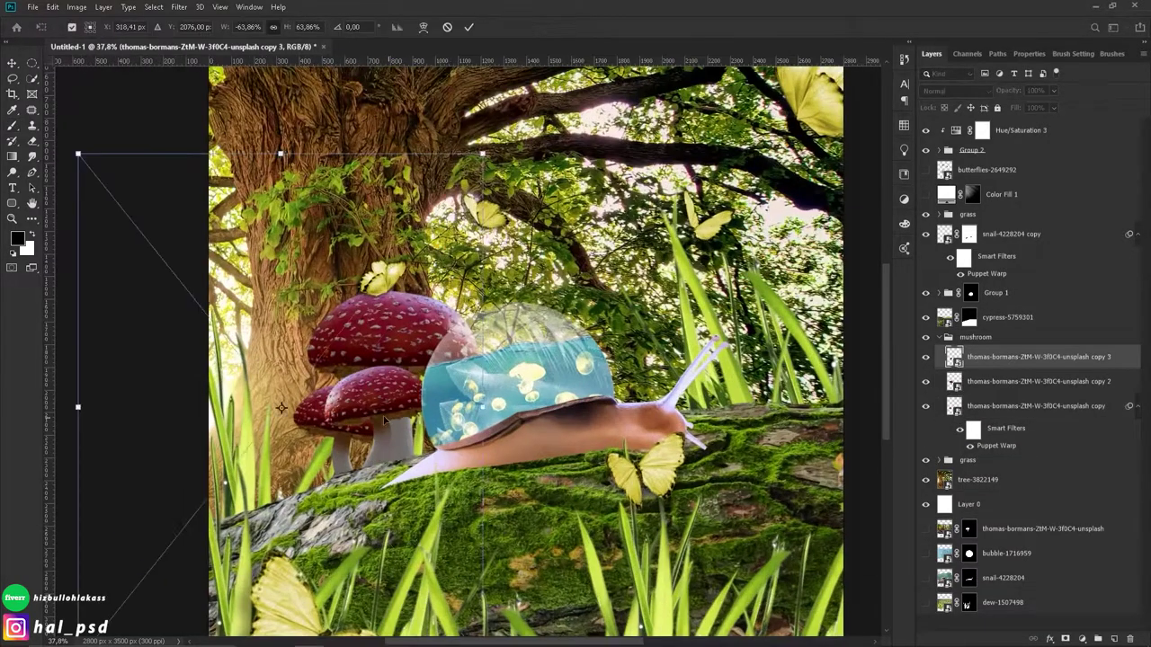
mouse_move(422, 413)
left_mouse_down()
mouse_move(472, 438)
mouse_move(456, 414)
left_mouse_up()
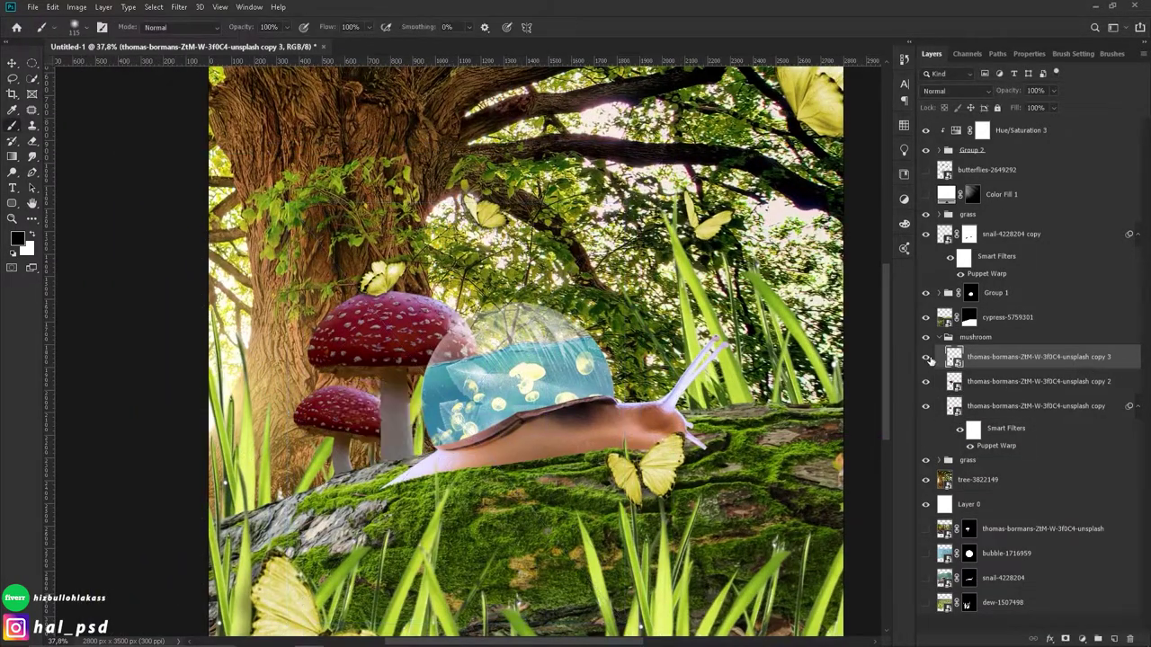
Step: Duplicate the small mushroom layer and move the copy to the top of the mushroom group
left_click(926, 357)
left_click(973, 409)
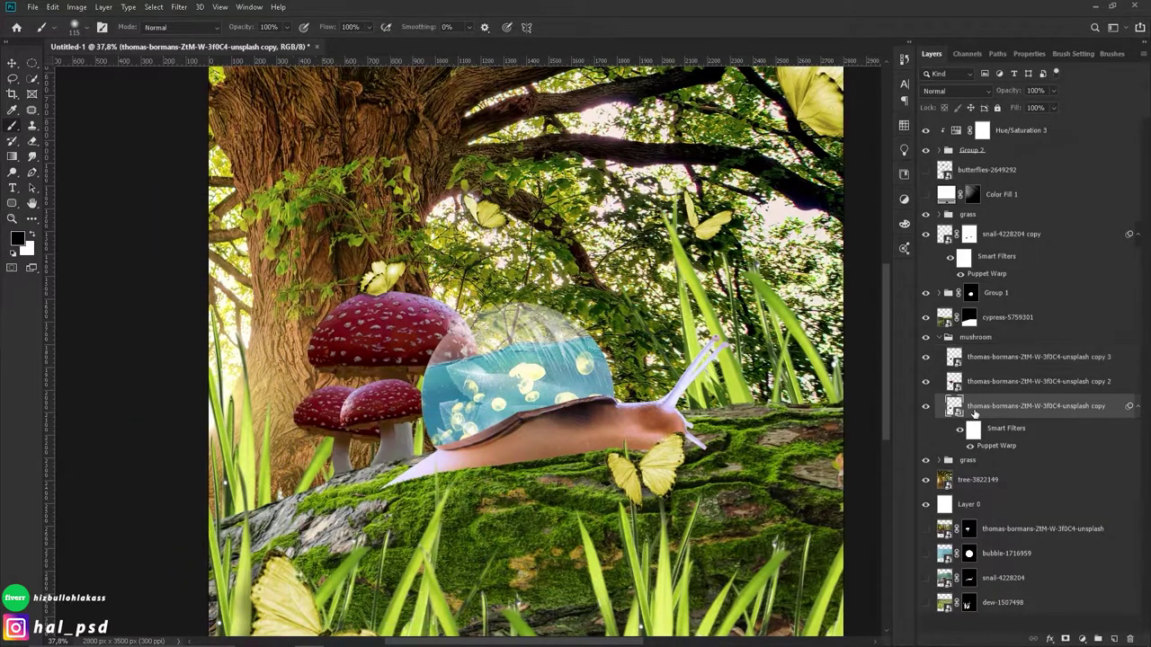
key("ctrl+j")
key("ctrl+t")
left_click_drag(971, 338, 971, 340)
key("ctrl+plus")
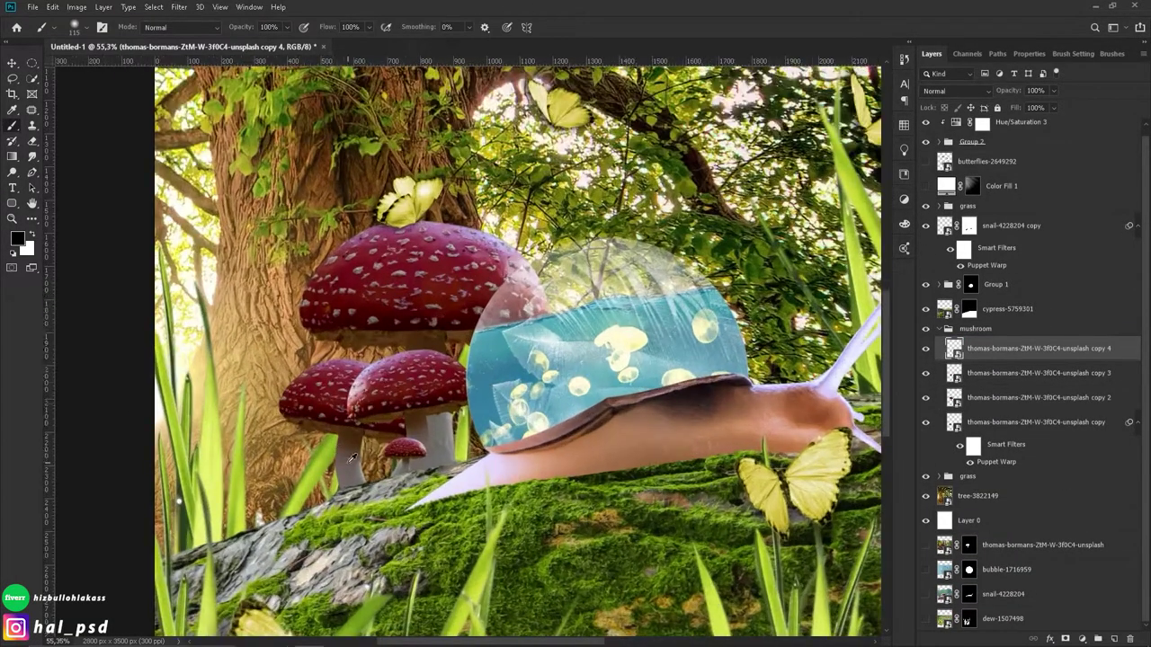
key("ctrl+plus")
key("ctrl+plus")
key("ctrl+minus")
left_click(962, 352)
key("ctrl+t")
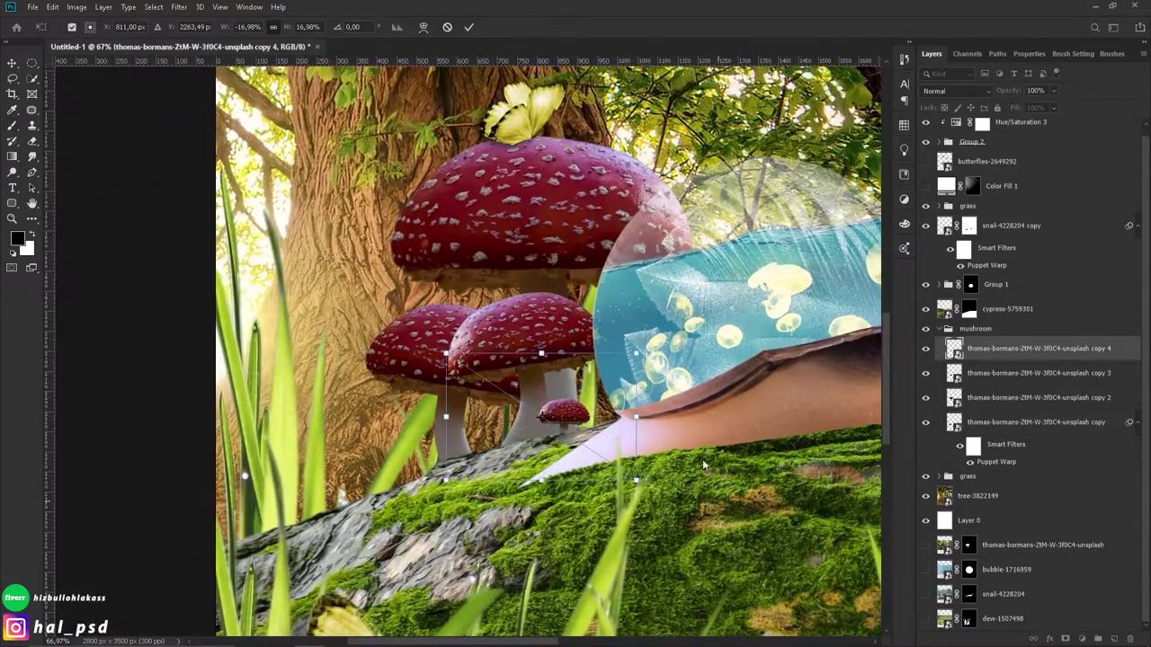
left_click(468, 28)
Step: Scale the copy 2 mushroom down to about 70%
left_click(1034, 397)
key("ctrl+t")
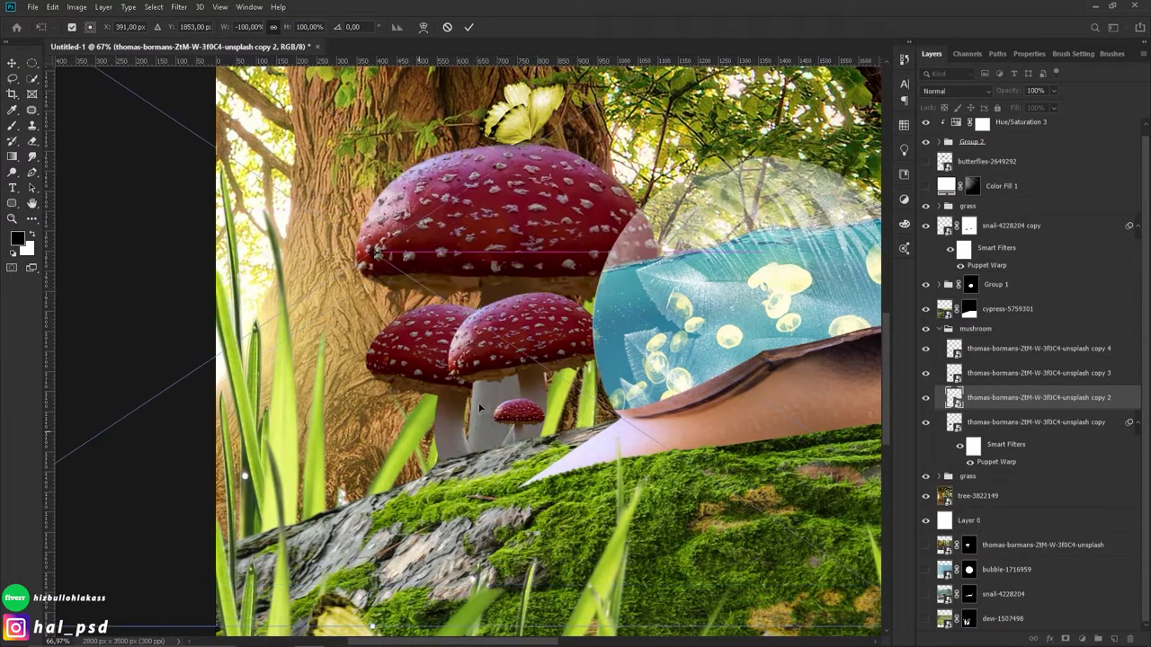
key("ctrl+0")
left_click_drag(529, 258, 452, 349)
key("Return")
key("b")
scroll(490, 346, "up", 1)
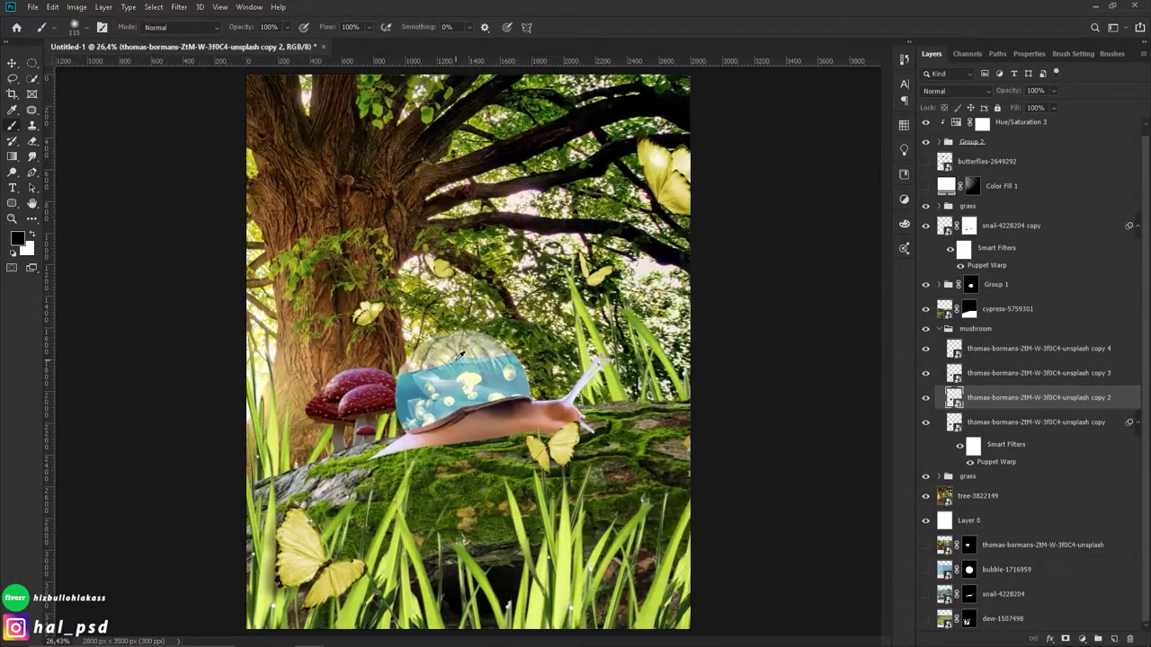
Step: Add a clipped Selective Color layer with Reds Cyan -100 and Black -64
left_click(996, 310)
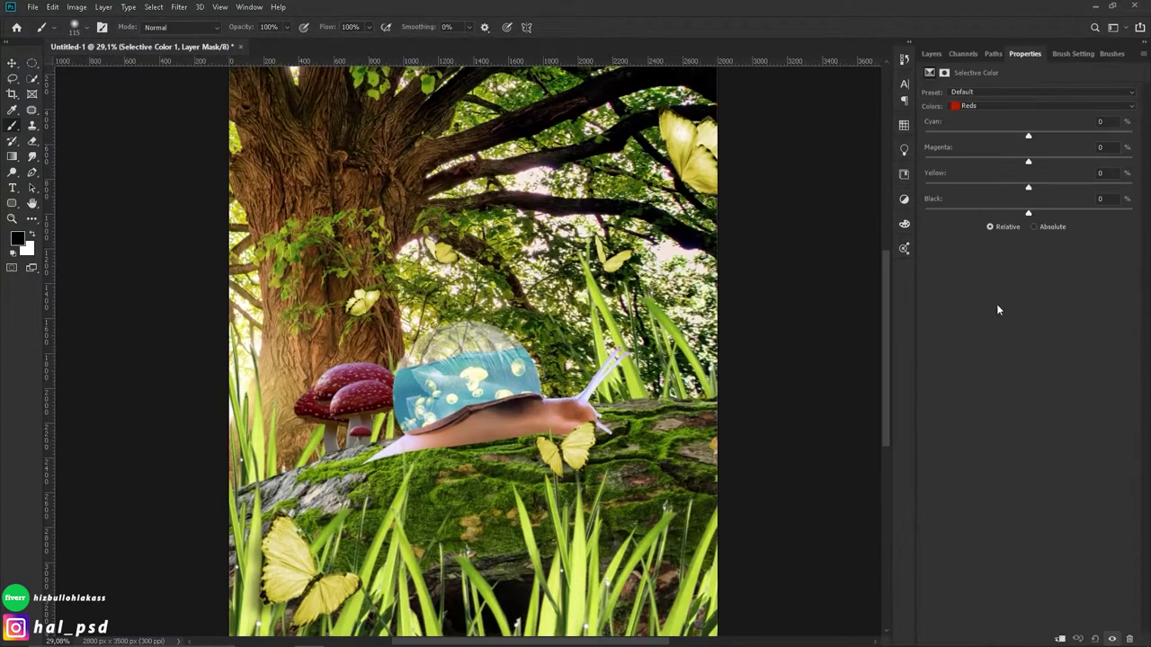
left_click(1043, 105)
left_click(1034, 183)
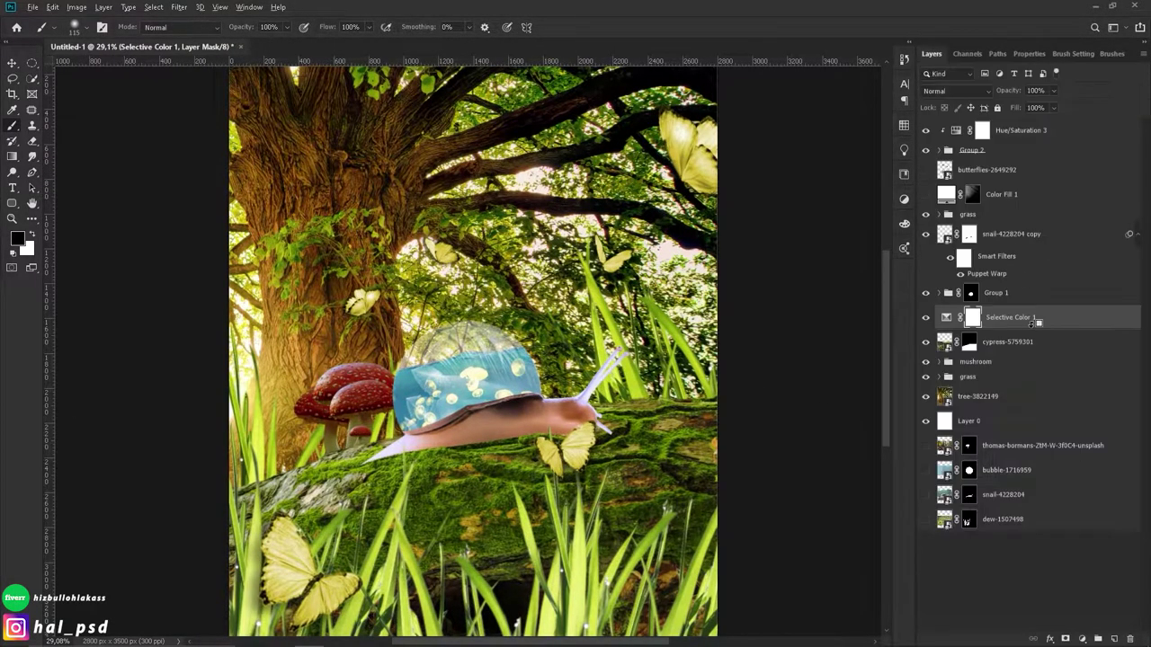
left_click_drag(986, 137, 1038, 137)
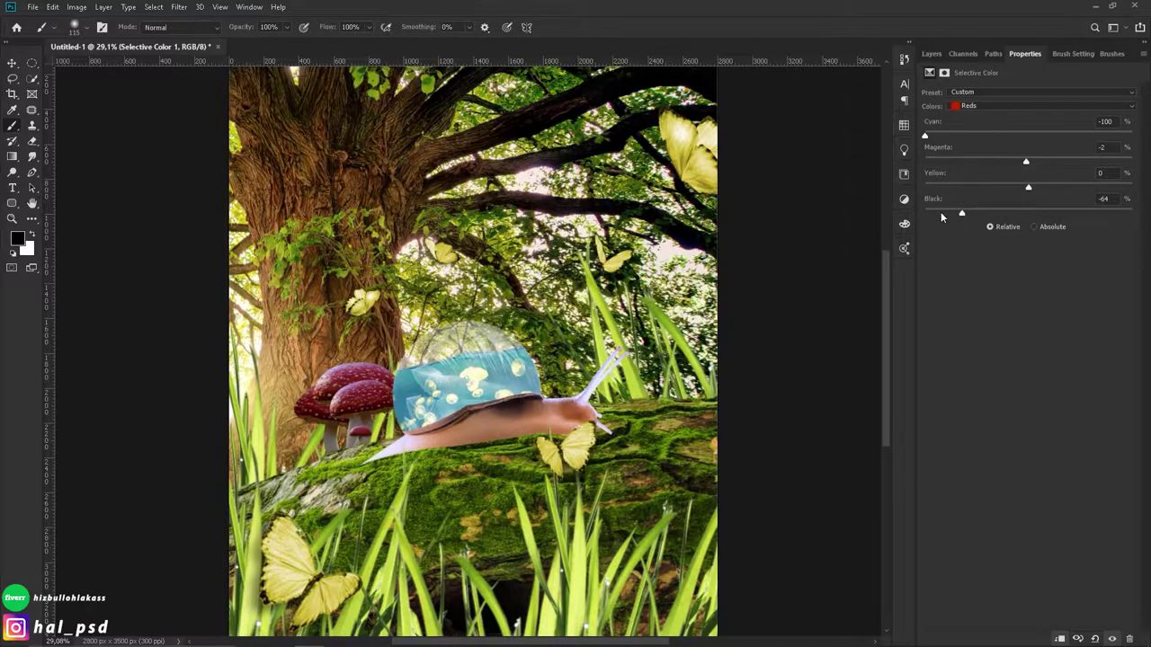
key("F7")
Step: Group snail copy and Group 1 into a group named snail
left_click(935, 236)
left_click(989, 292, "shift")
key("ctrl+g")
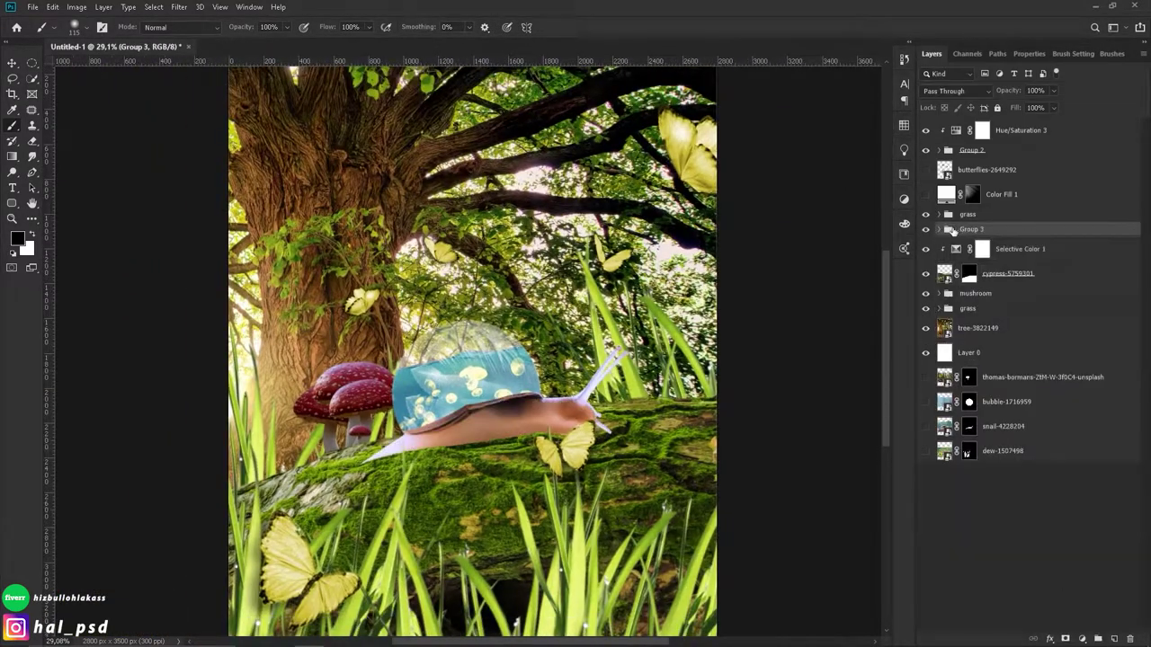
double_click(971, 228)
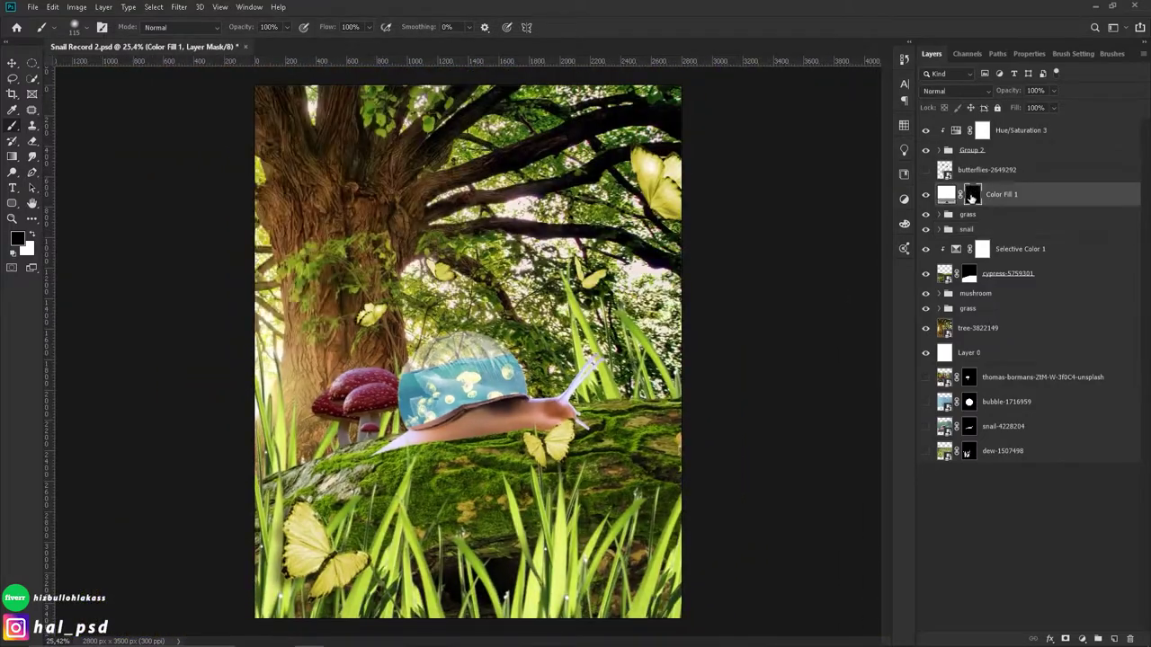
Step: Skew and rotate the Color Fill 1 light mask
left_click(931, 54)
key("ctrl+t")
left_click_drag(617, 164, 586, 40)
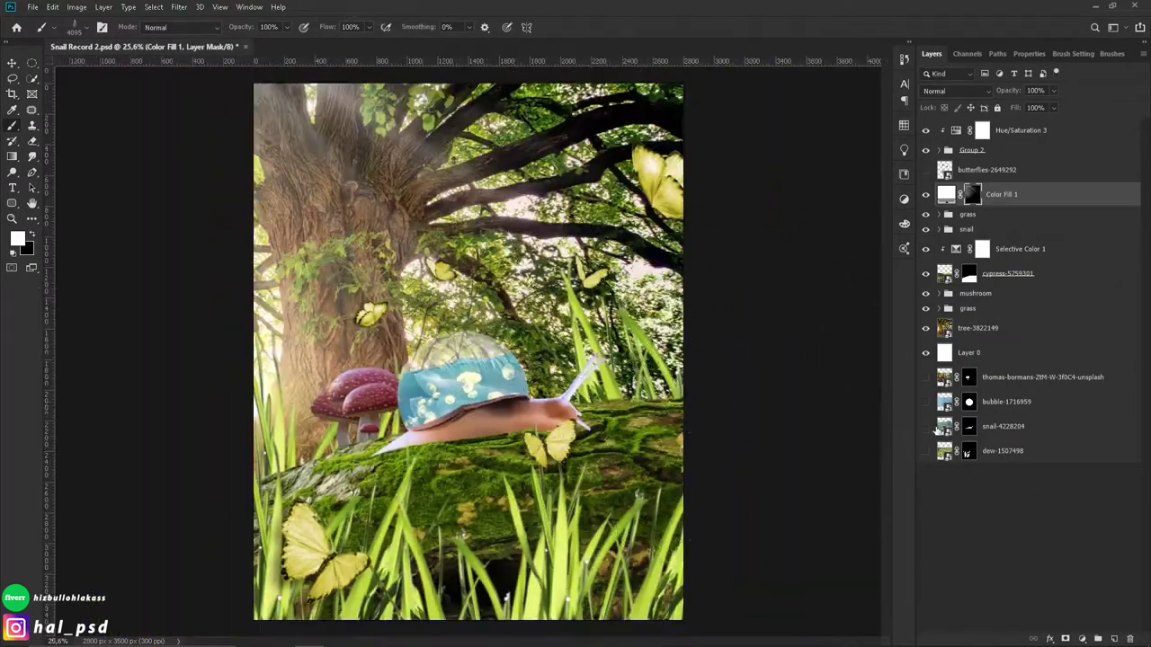
Step: Lift and warm the tree's blacks with Selective Color, and copy the mushroom adjustments above the front grass
left_click(1082, 638)
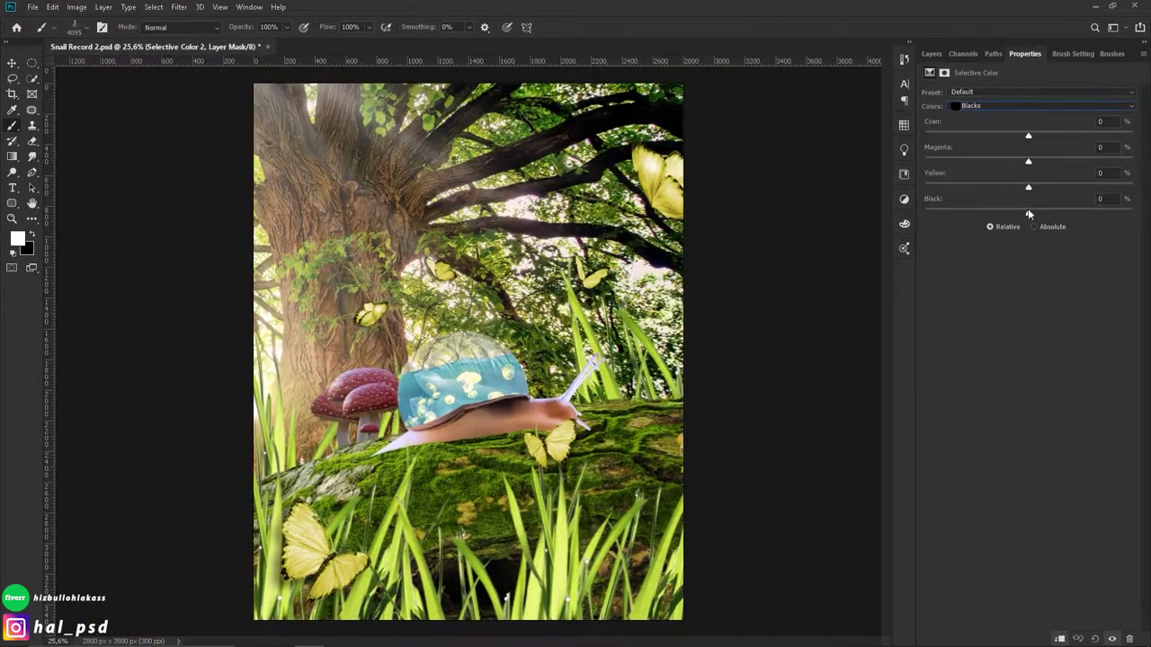
mouse_move(1028, 213)
left_mouse_down()
mouse_move(1008, 213)
mouse_move(1081, 187)
left_mouse_up()
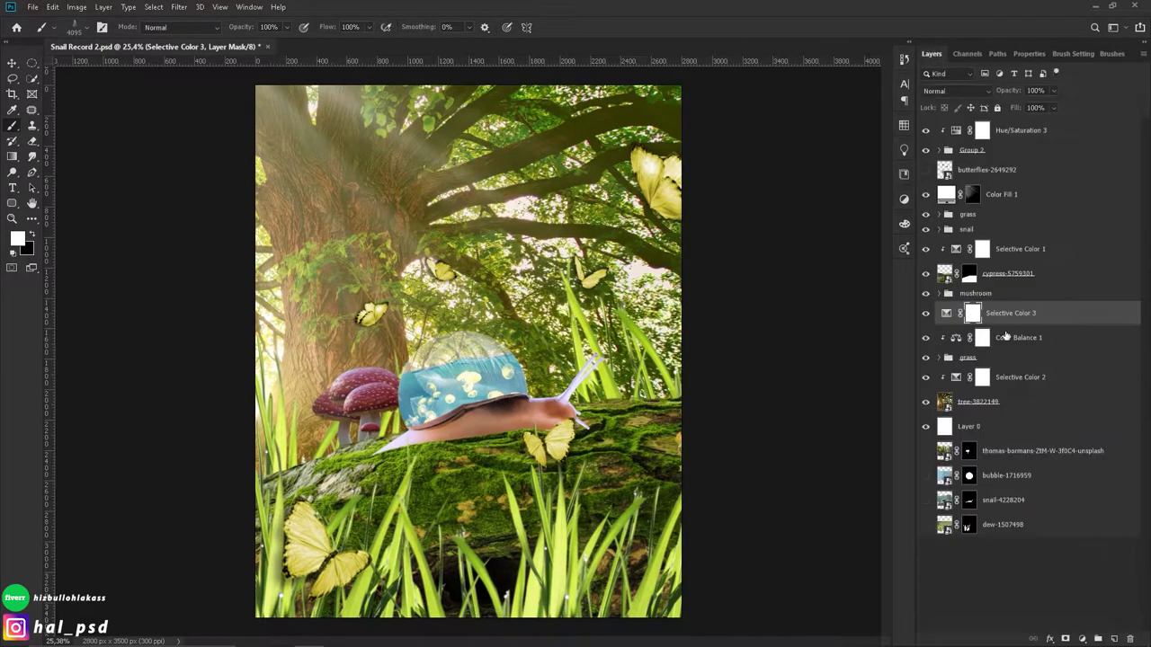
left_click_drag(1059, 342, 1034, 205)
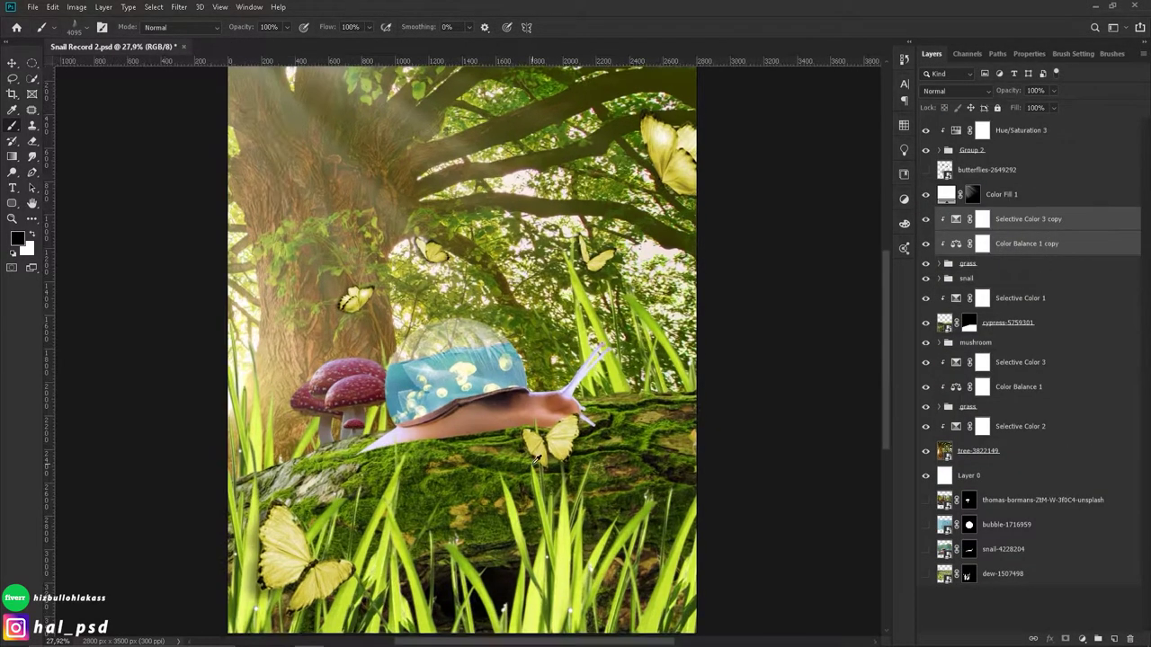
Step: Duplicate Color Fill 1, fill its mask black and set the glow to 52% opacity
key("ctrl+j")
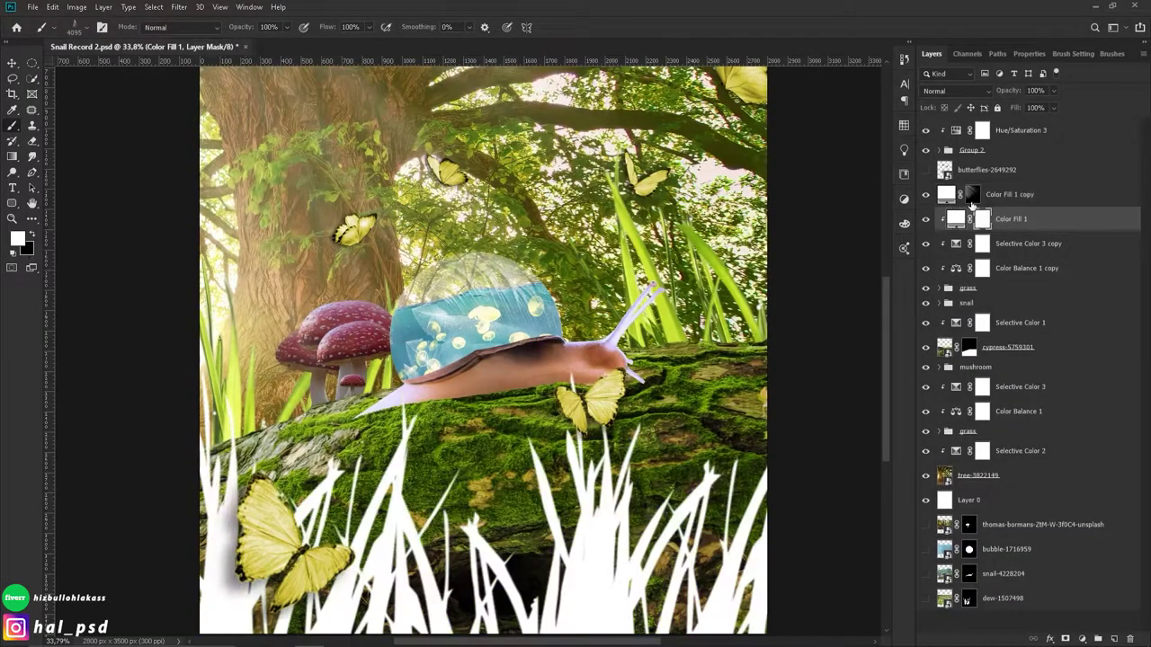
left_click(977, 97)
key("ctrl+i")
key("x")
right_click(575, 282)
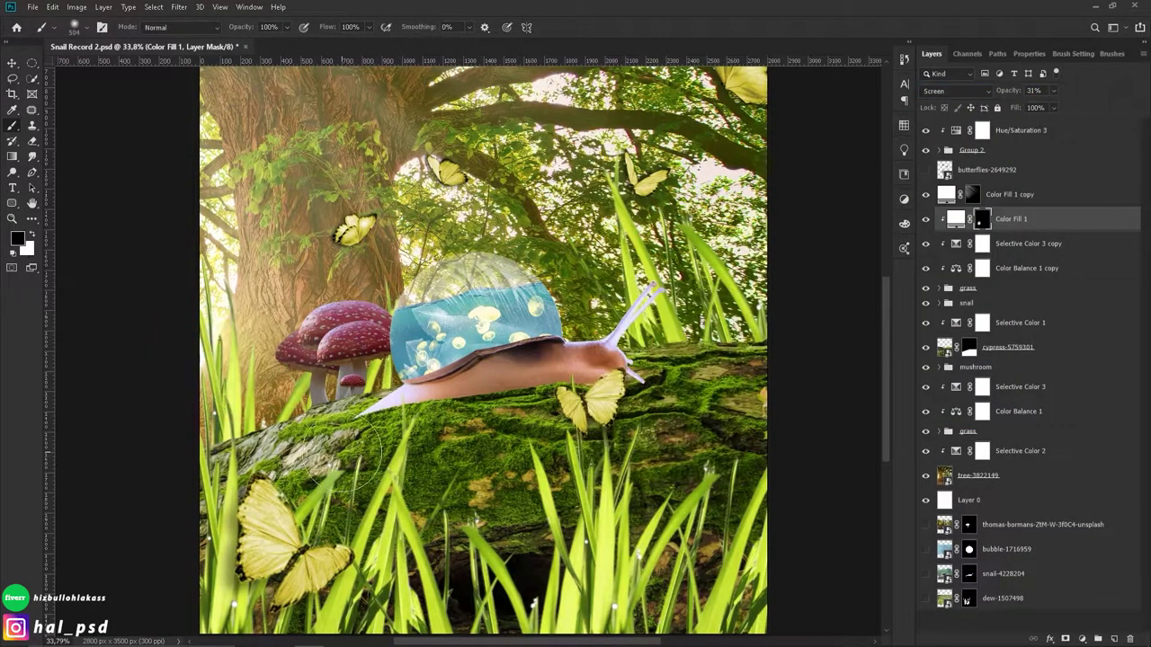
key("x")
Step: Paint white and black on the mask to reveal the glow over the foreground grass
scroll(537, 504, "up", 3)
scroll(504, 485, "down", 3)
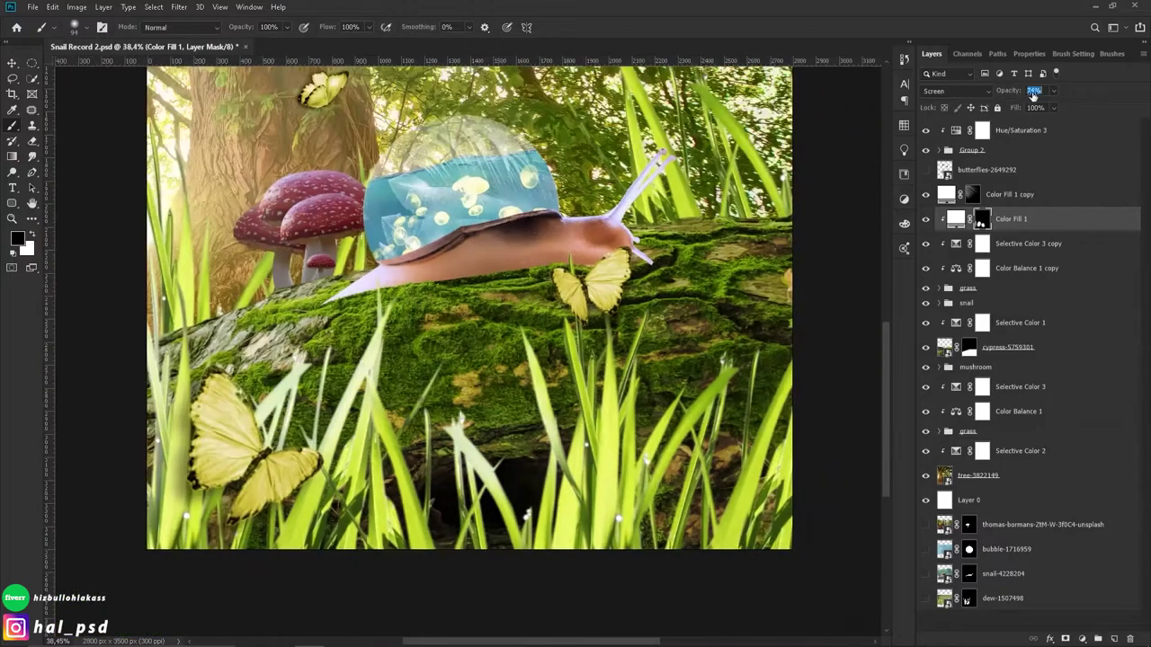
scroll(467, 463, "up", 4)
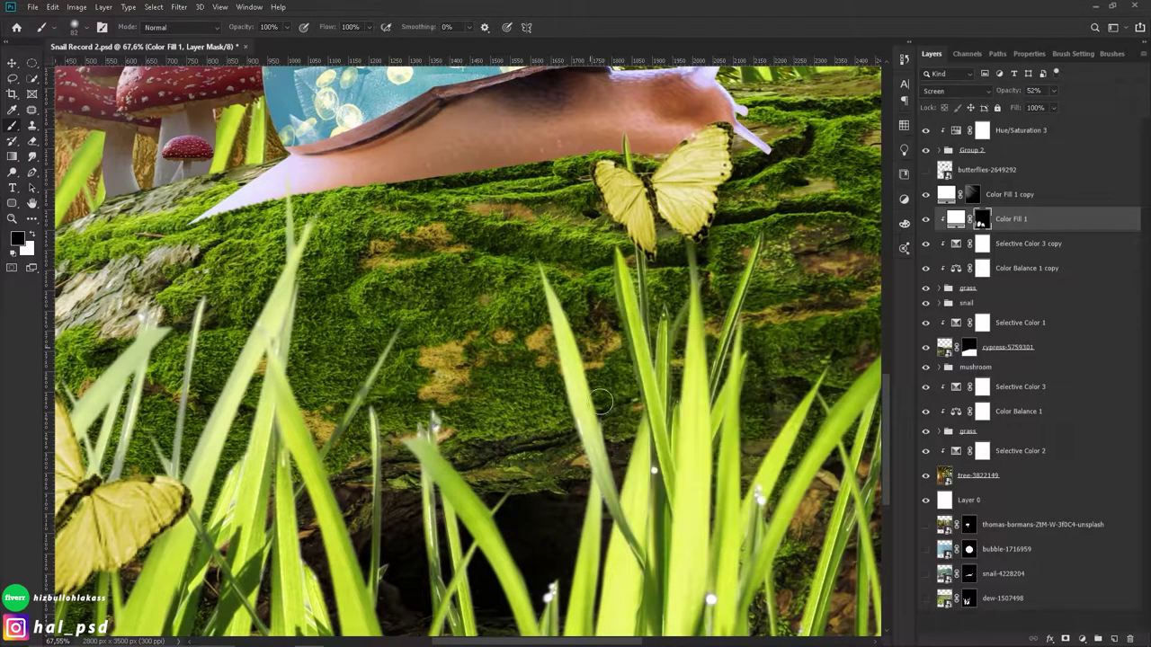
key("x")
scroll(626, 506, "down", 2)
key("x")
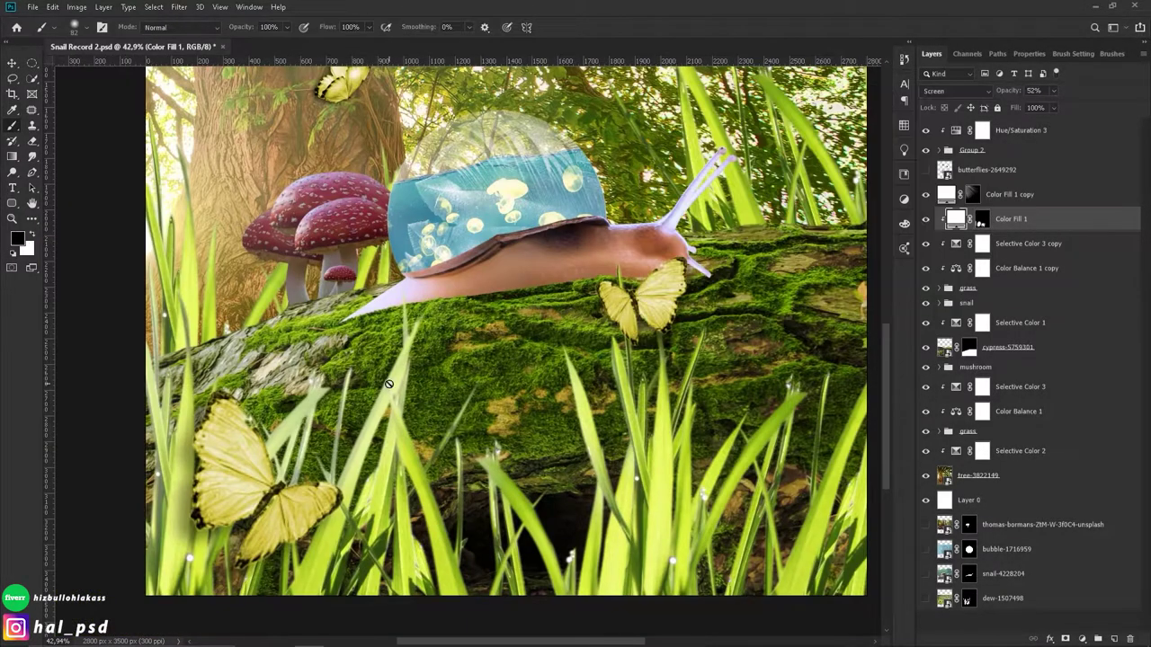
scroll(440, 447, "down", 2)
scroll(468, 372, "up", 2)
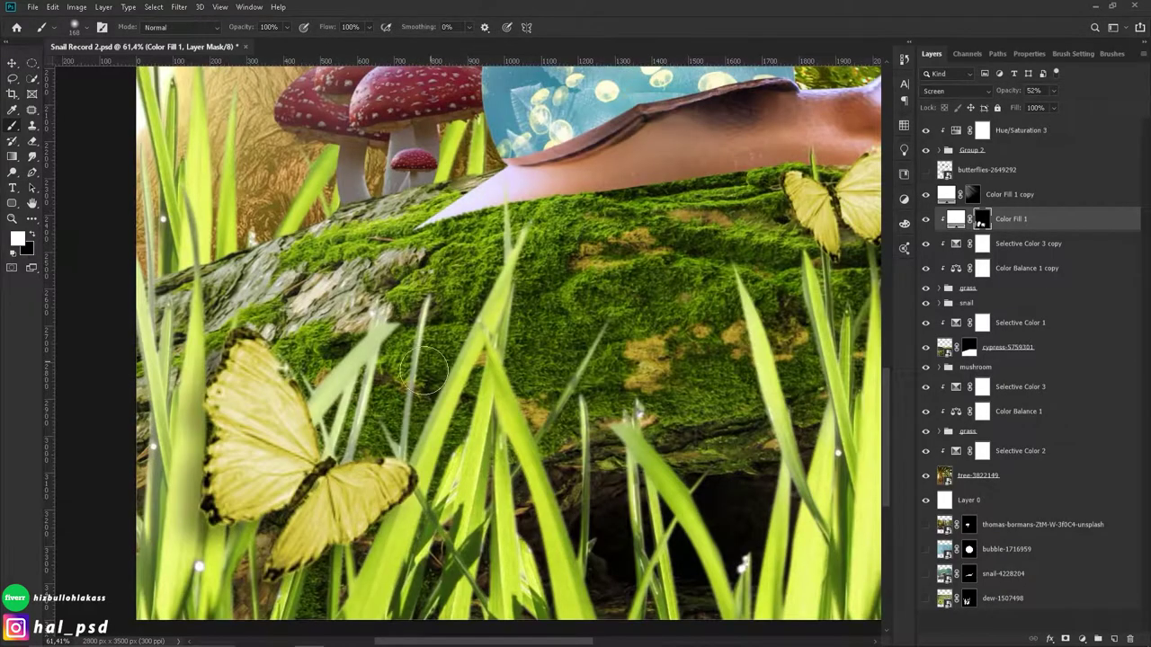
scroll(220, 459, "down", 2)
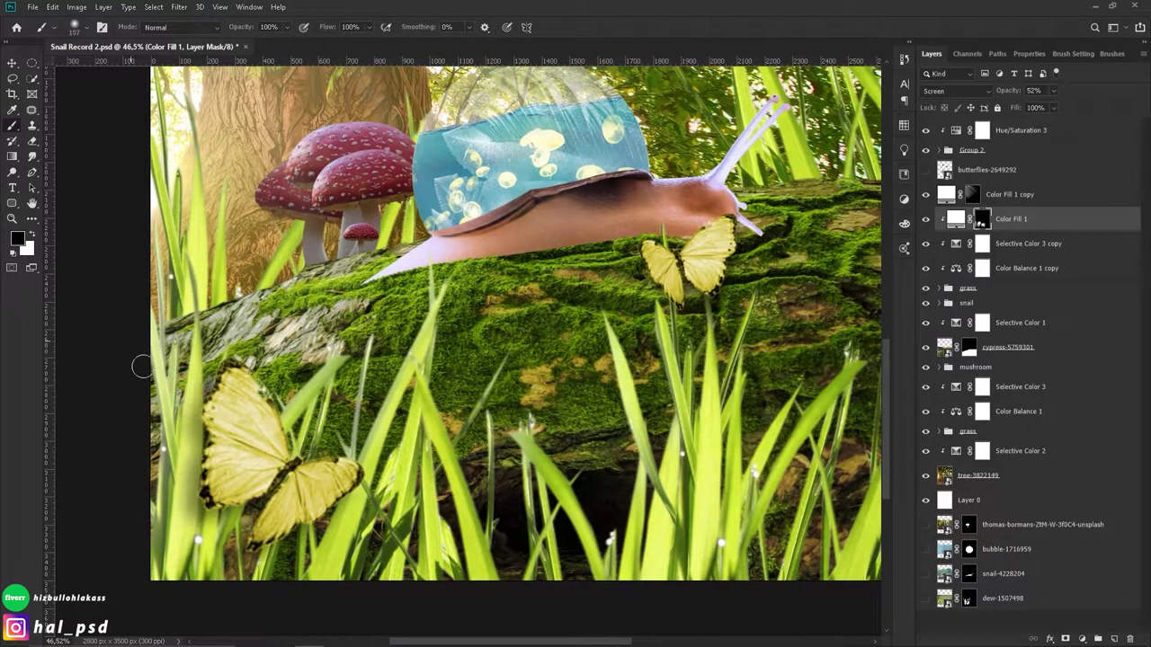
scroll(629, 418, "down", 1)
key("x")
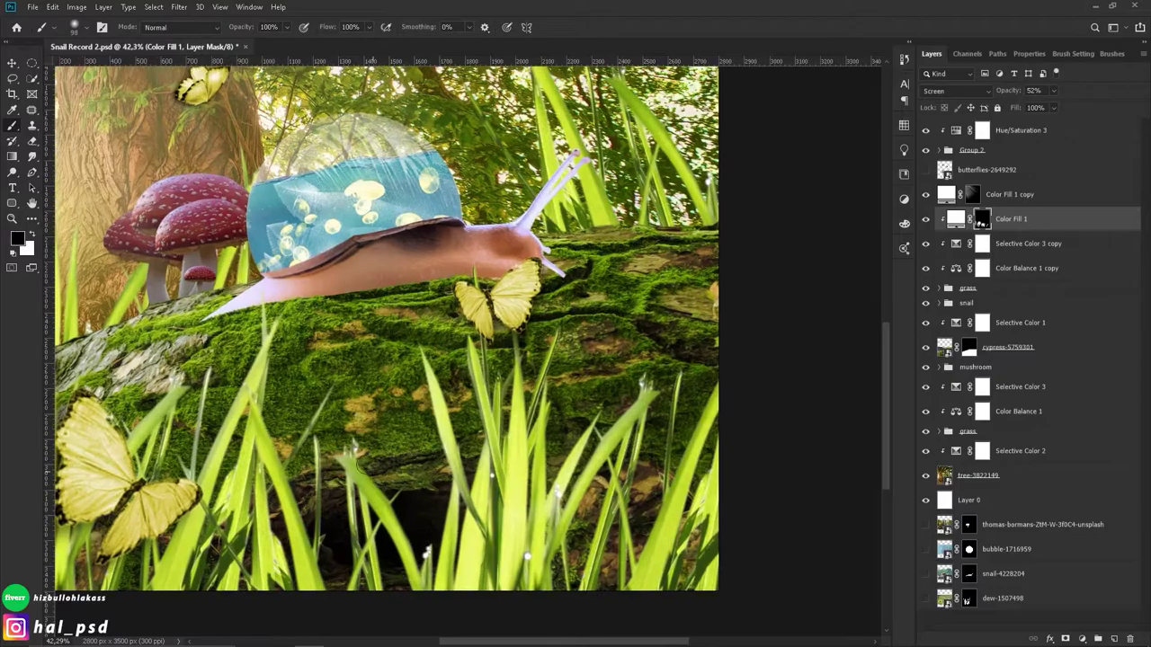
scroll(504, 359, "up", 2)
scroll(474, 313, "down", 2)
scroll(474, 313, "down", 3)
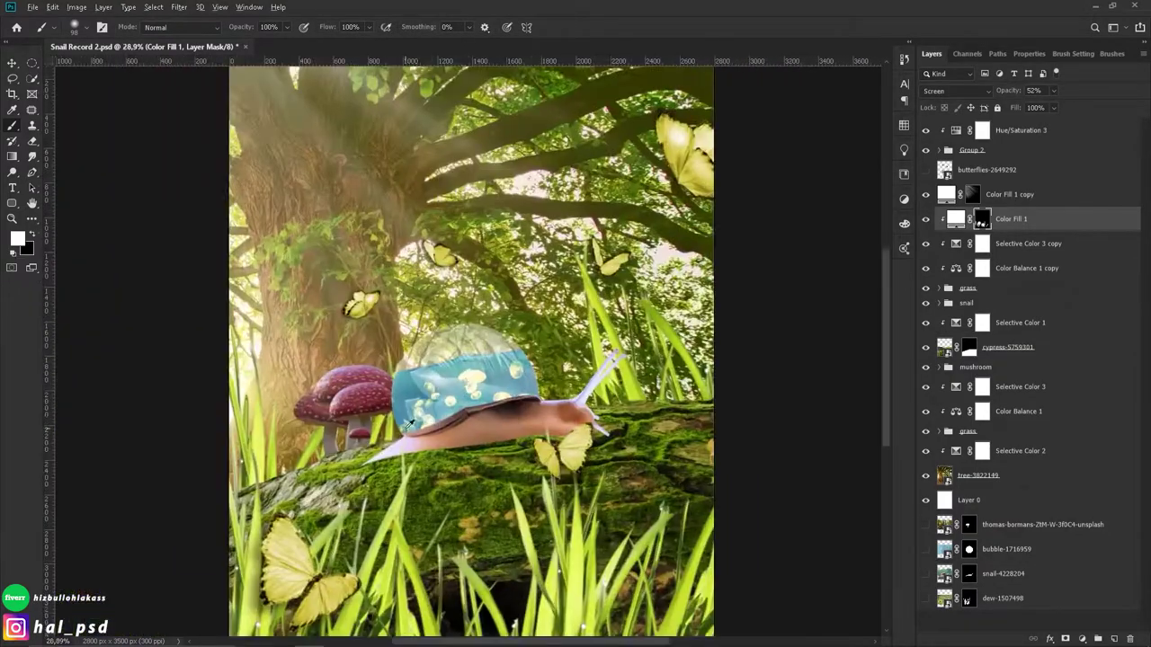
scroll(539, 270, "down", 1)
Step: Change the Color Fill 1 colour to yellow-green
double_click(955, 219)
left_click_drag(820, 280, 821, 247)
key("Return")
scroll(753, 392, "up", 1)
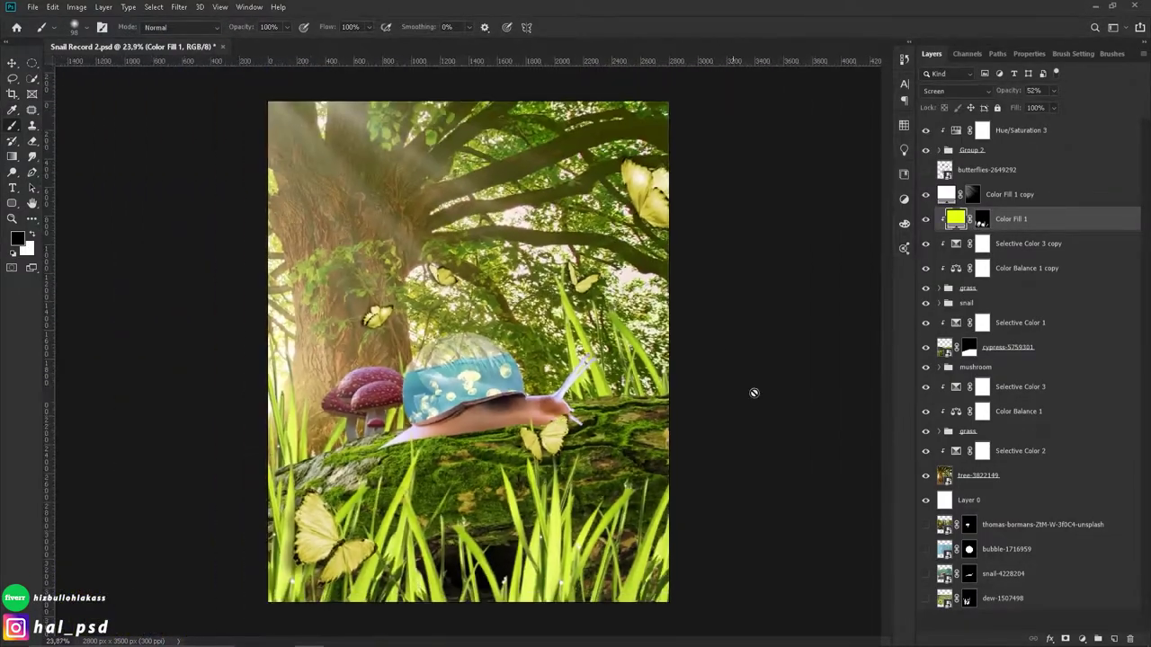
Step: Apply a Tilt-Shift blur of 11 px with increased light bokeh to tree-3822149
left_click(977, 476)
left_click(179, 6)
left_click(341, 172)
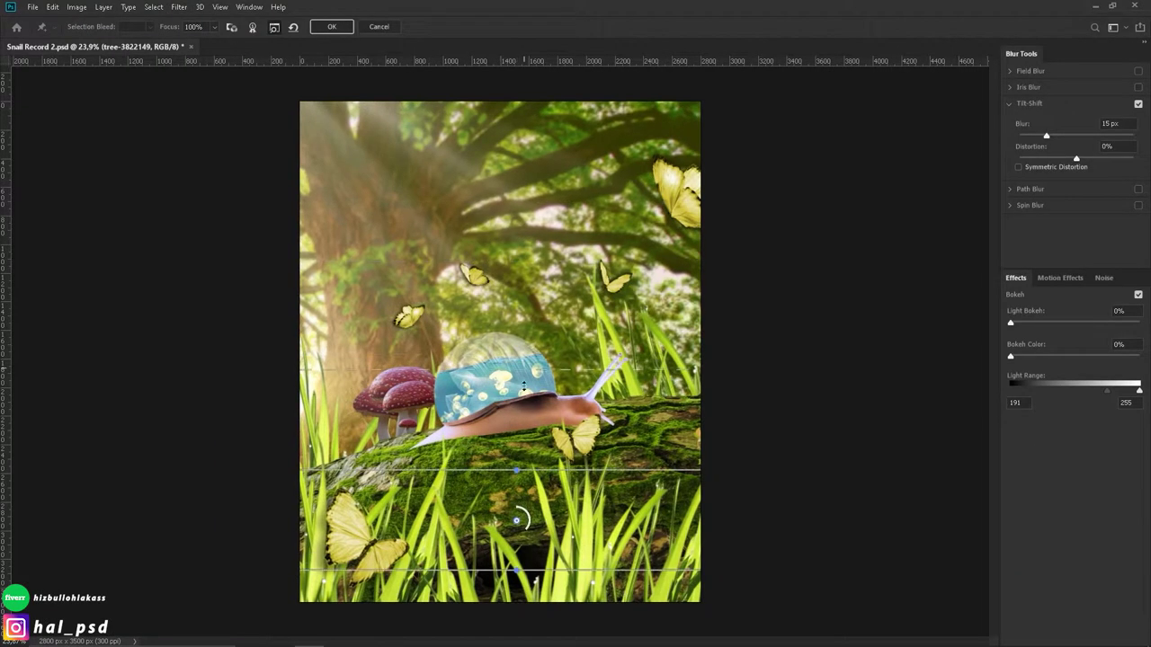
left_click_drag(1047, 138, 1036, 136)
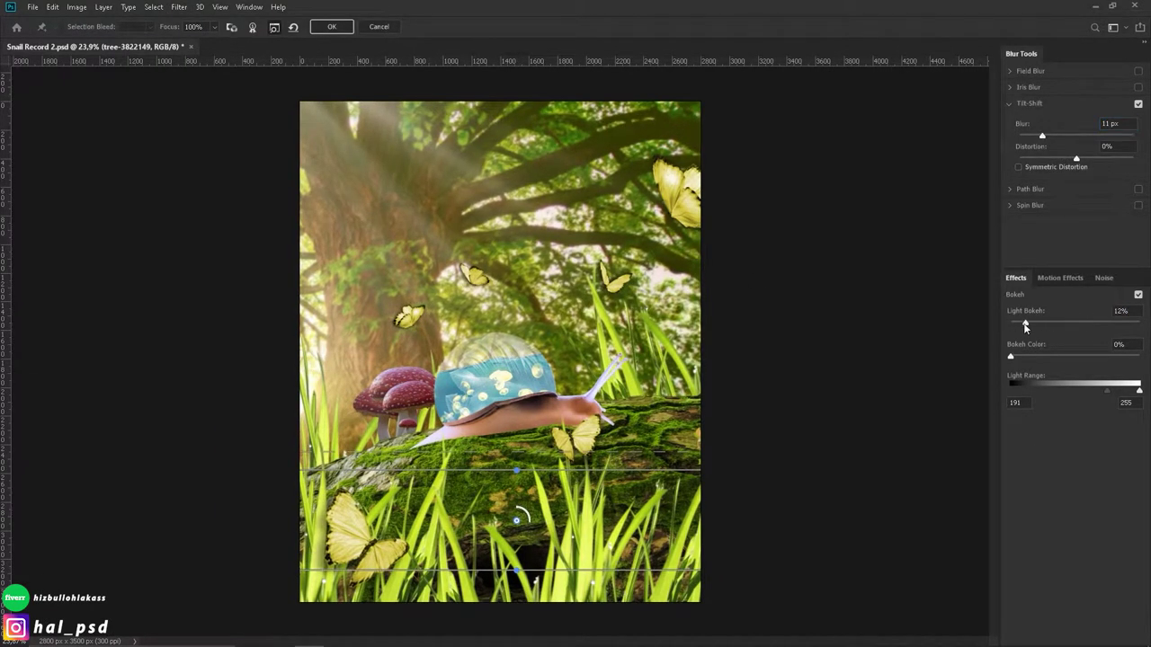
left_click_drag(1024, 323, 1047, 323)
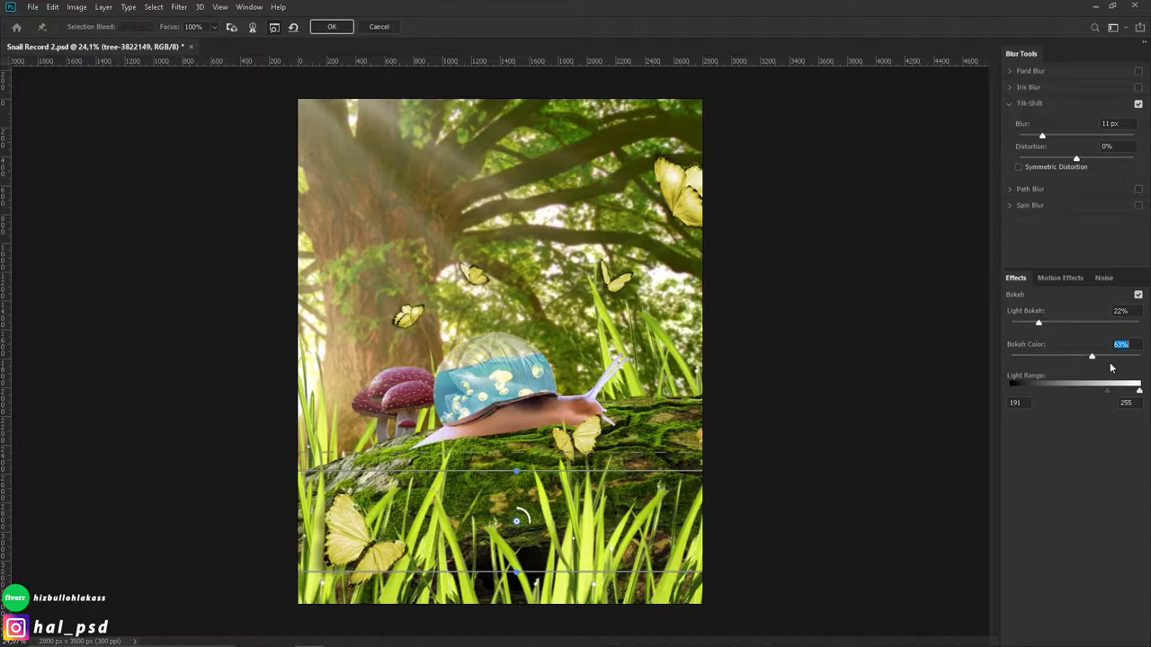
left_click(330, 26)
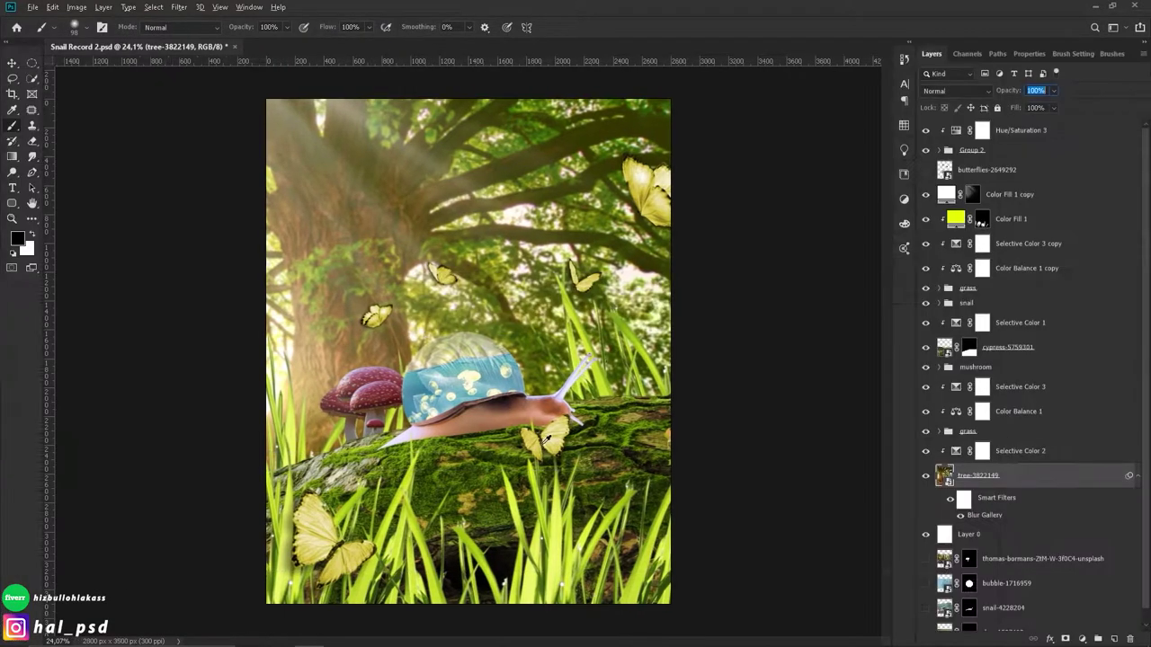
Step: Add a Color Fill 2 solid colour layer with a black mask and duplicate it
left_click(981, 450)
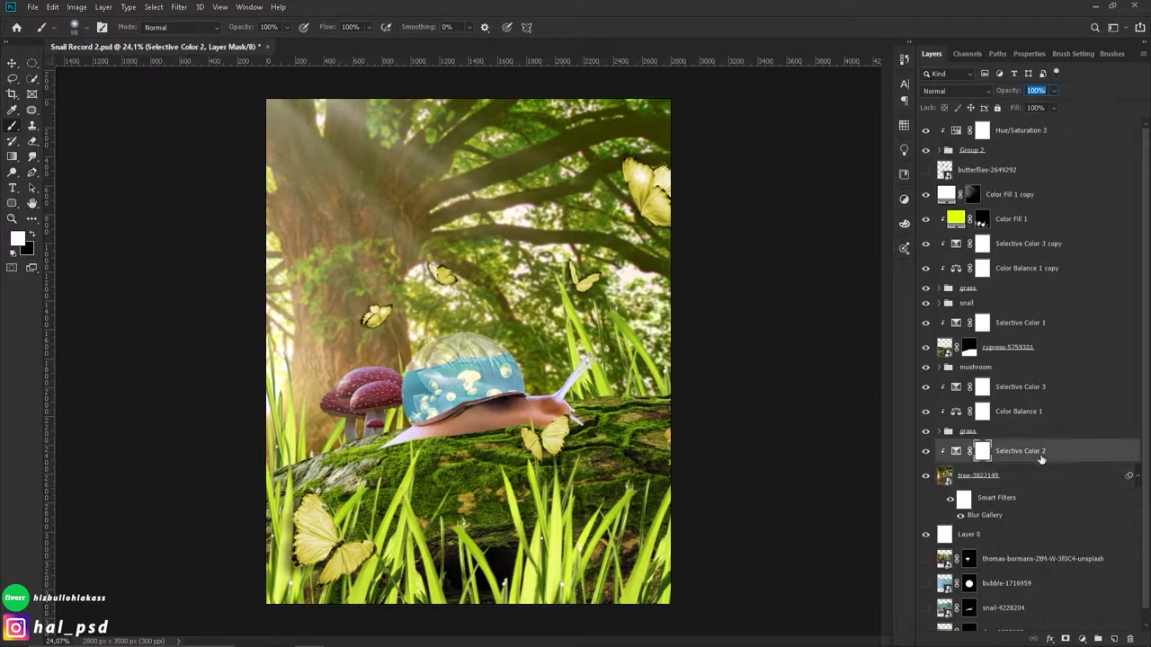
left_click(1058, 639)
left_click(1079, 429)
left_click(917, 117)
key("ctrl+i")
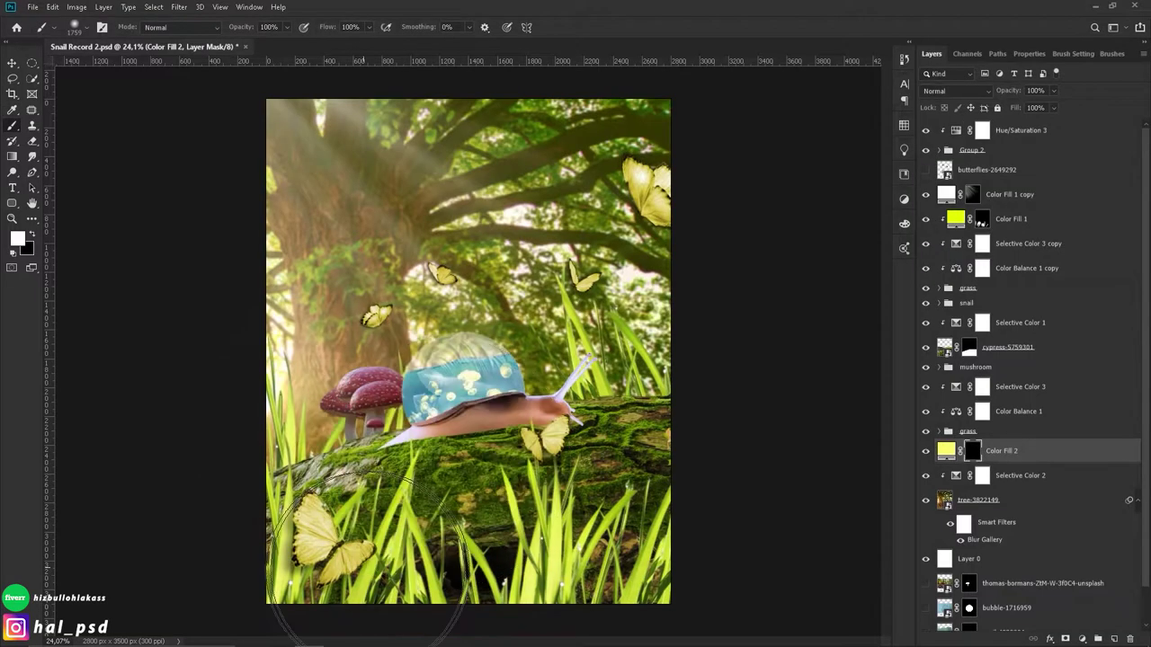
key("ctrl+j")
Step: Place Color Fill 2 copy above Selective Color 1 in Screen mode at 22% opacity
left_click_drag(1022, 429, 1020, 316)
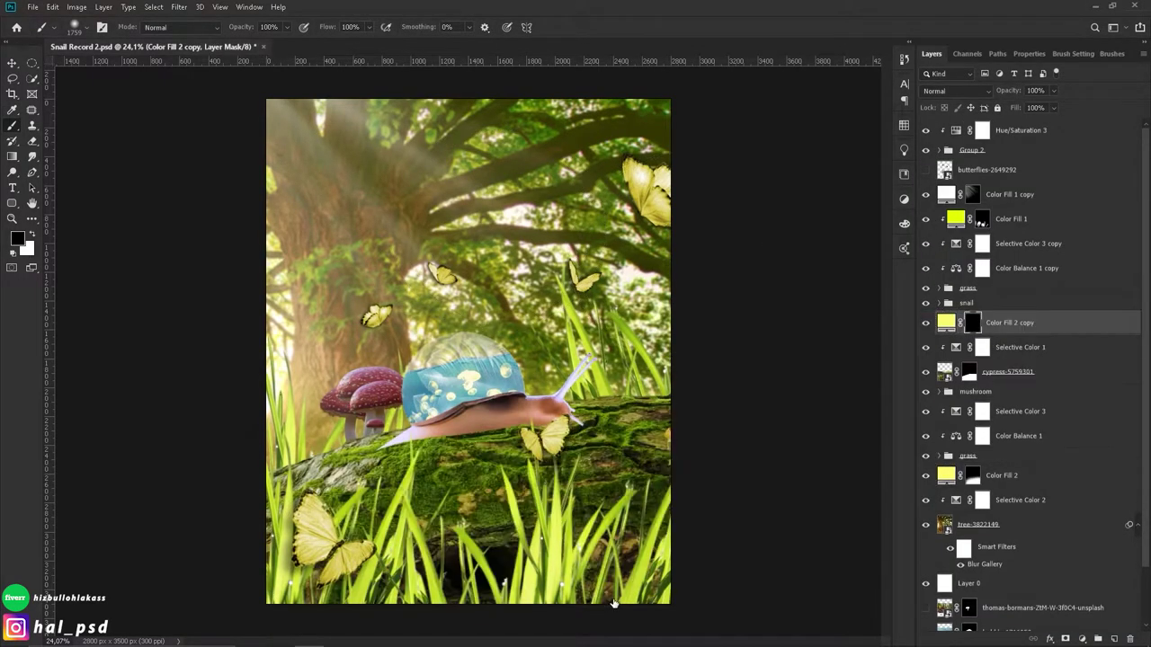
key("x")
scroll(450, 539, "down", 2)
left_click_drag(431, 503, 612, 468)
left_click(953, 91)
type("22")
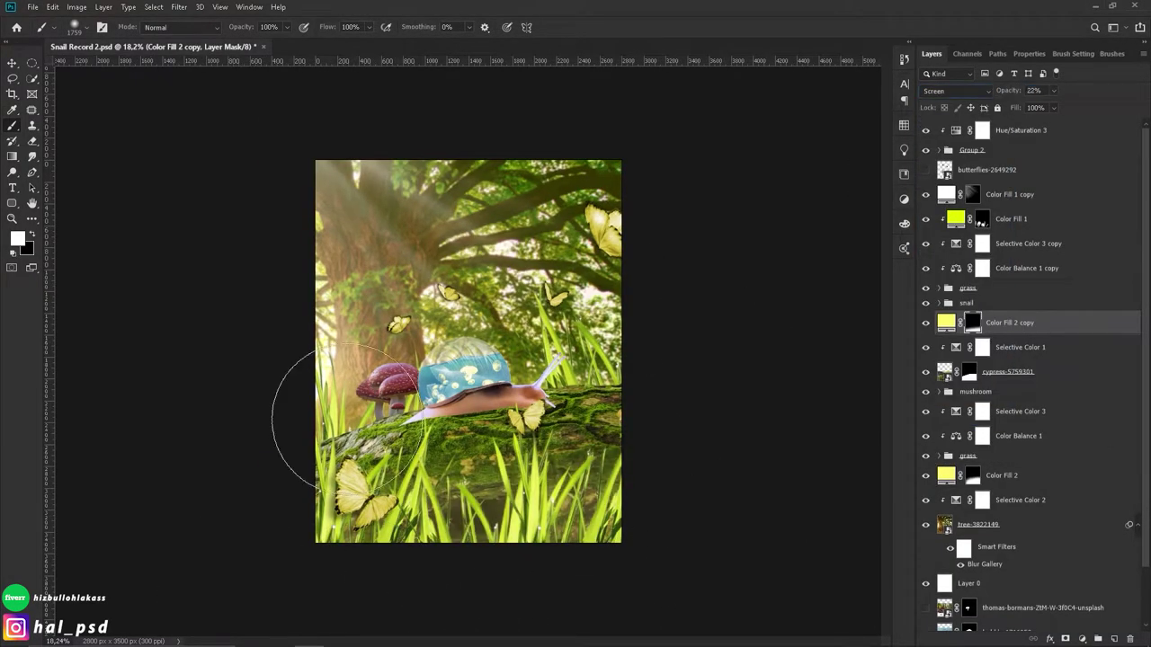
scroll(777, 429, "up", 2)
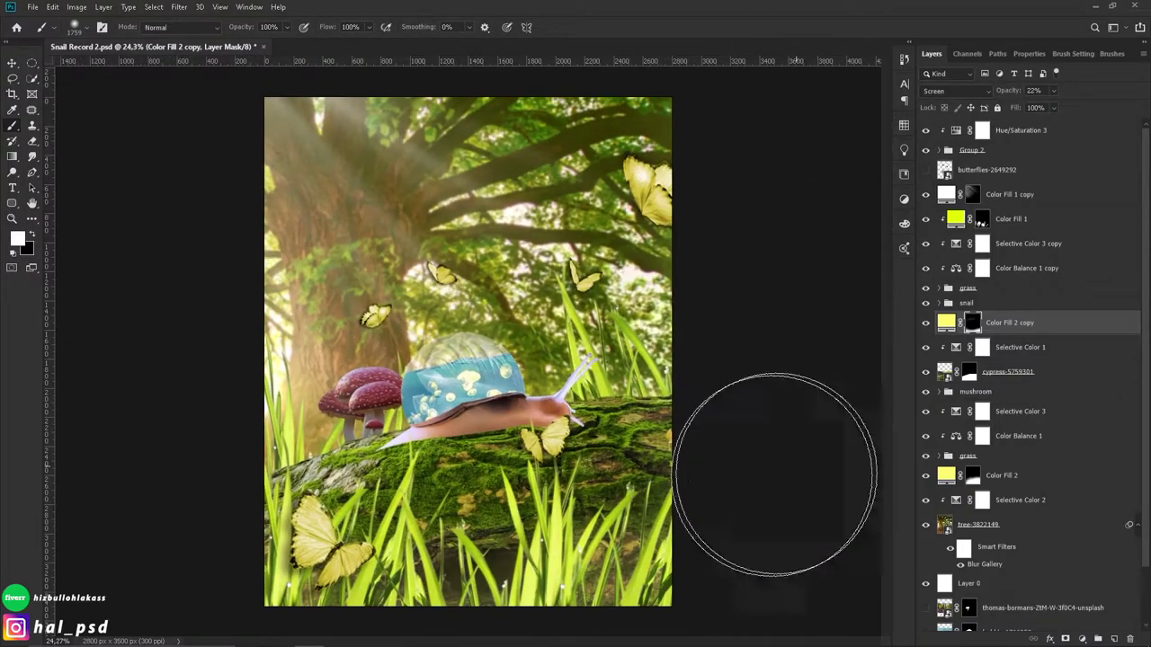
scroll(270, 449, "down", 2)
scroll(247, 486, "up", 1)
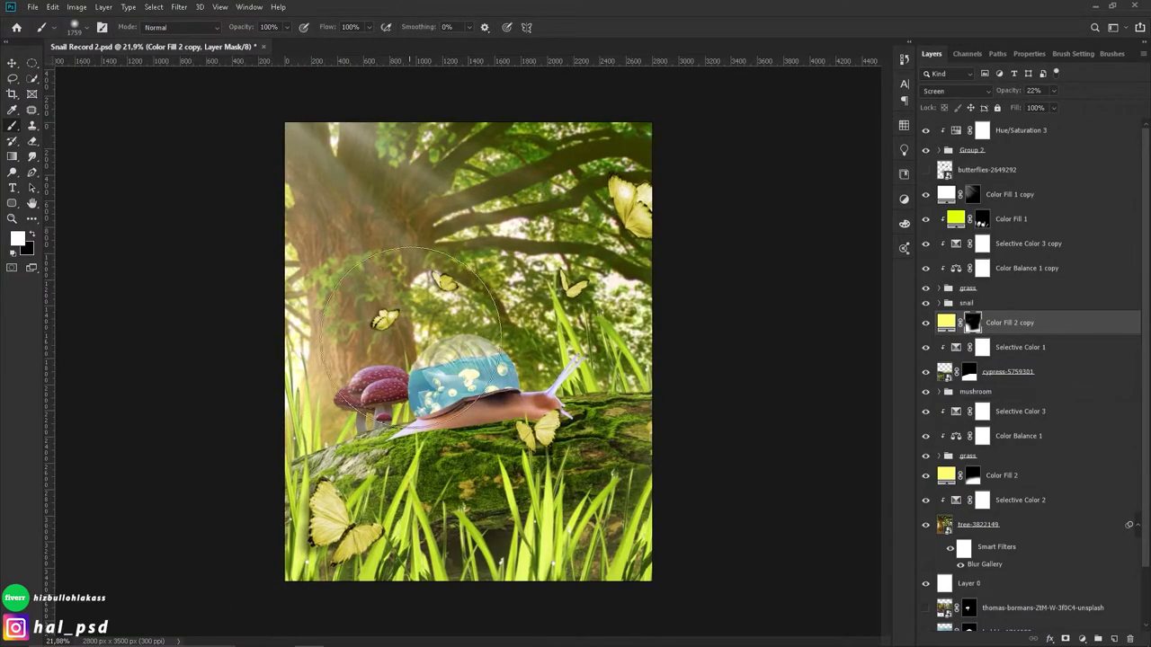
left_click_drag(360, 219, 386, 256)
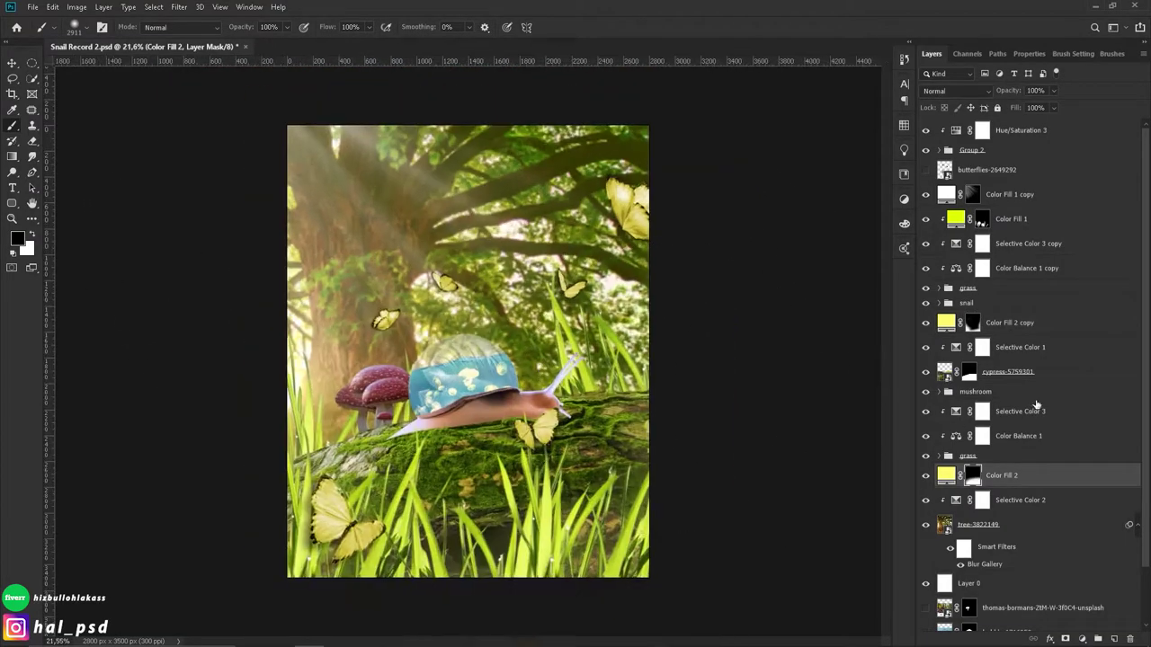
Step: Colorize the snail body golden yellow-orange with a Hue/Saturation layer
left_click(1033, 391)
left_click(1081, 639)
left_click(1060, 599)
left_click(984, 210)
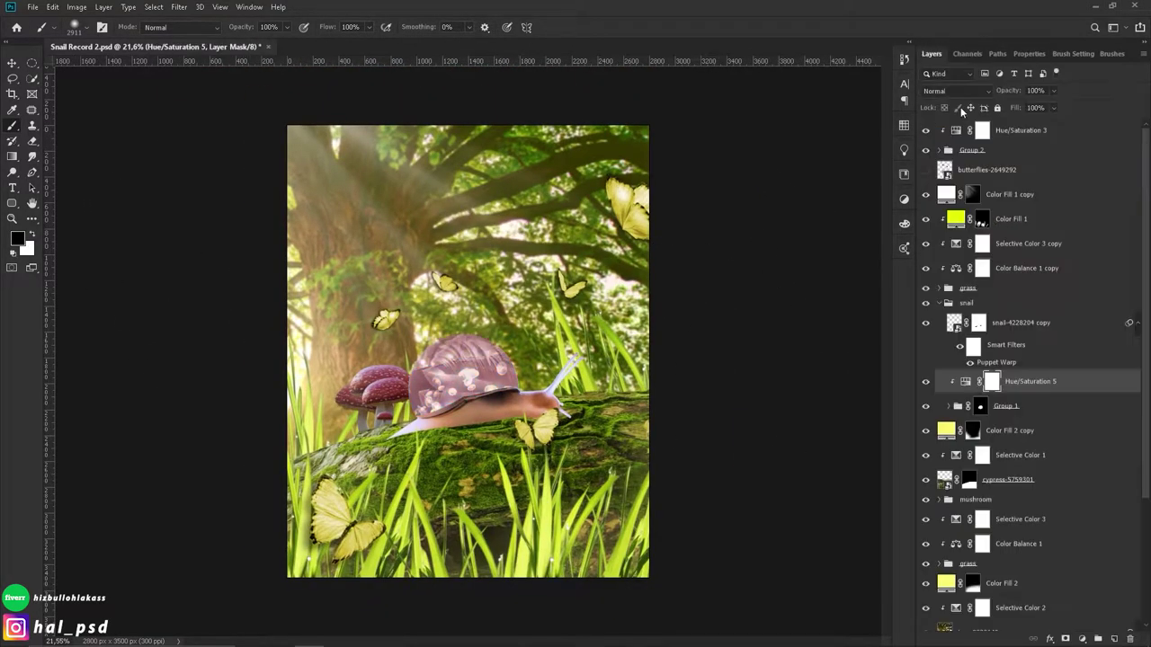
left_click_drag(1028, 167, 1132, 167)
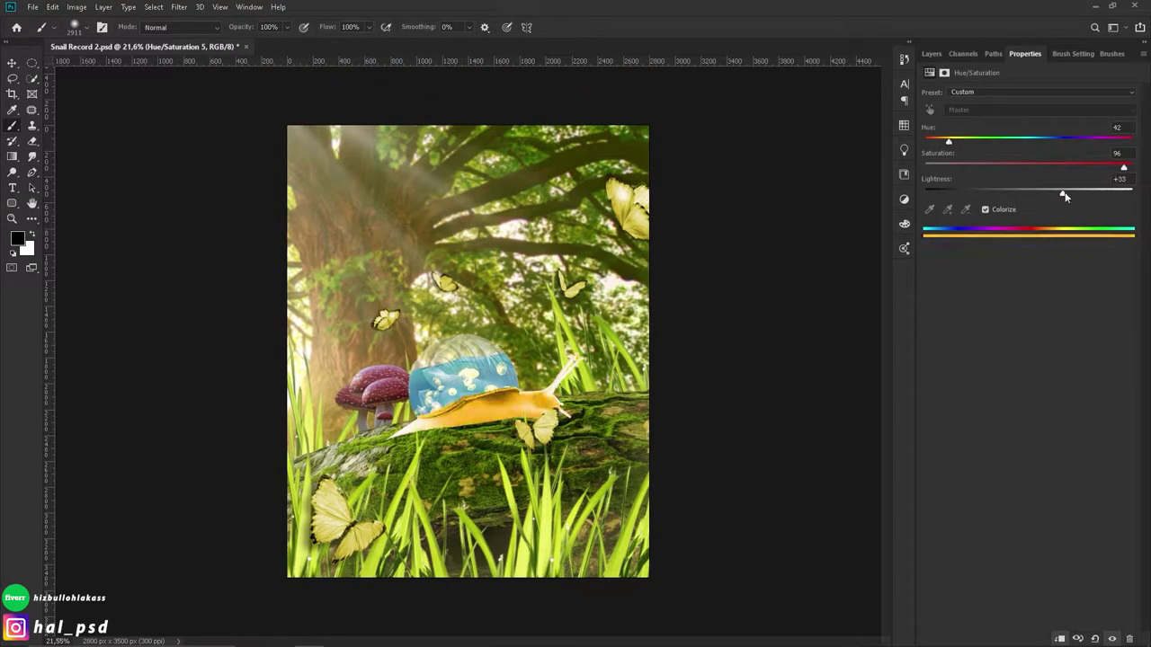
scroll(467, 377, "up", 5)
left_click(932, 53)
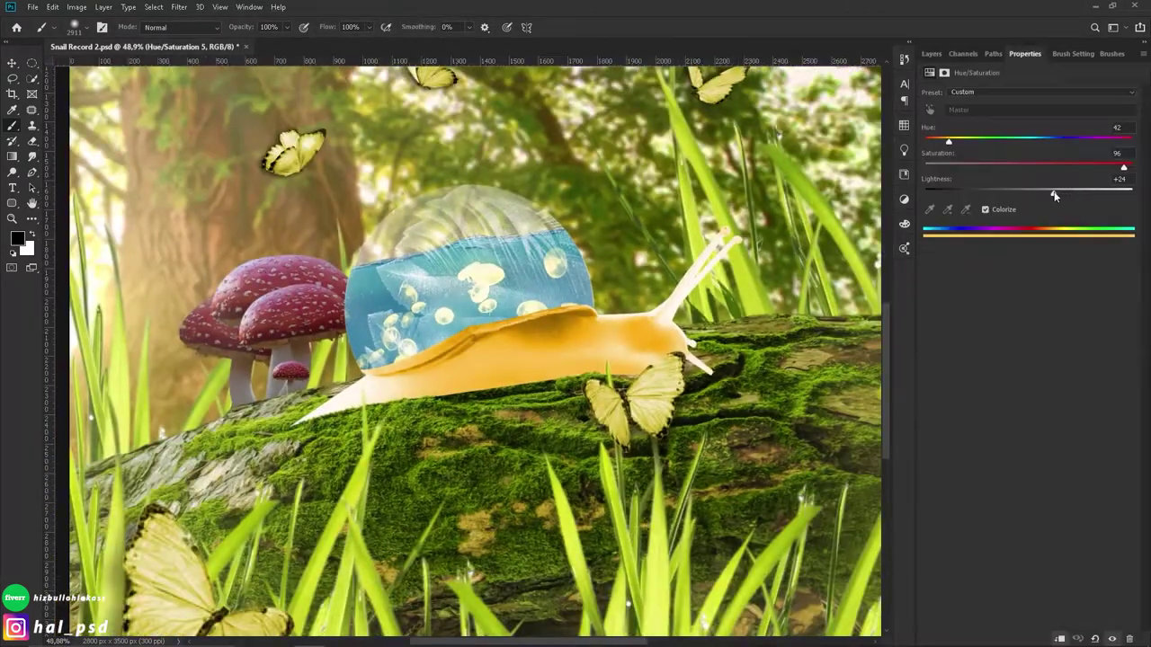
Step: Raise Texture and Sharpening on snail-4228204 copy with a Camera Raw Filter
left_click(931, 53)
left_click(1021, 347)
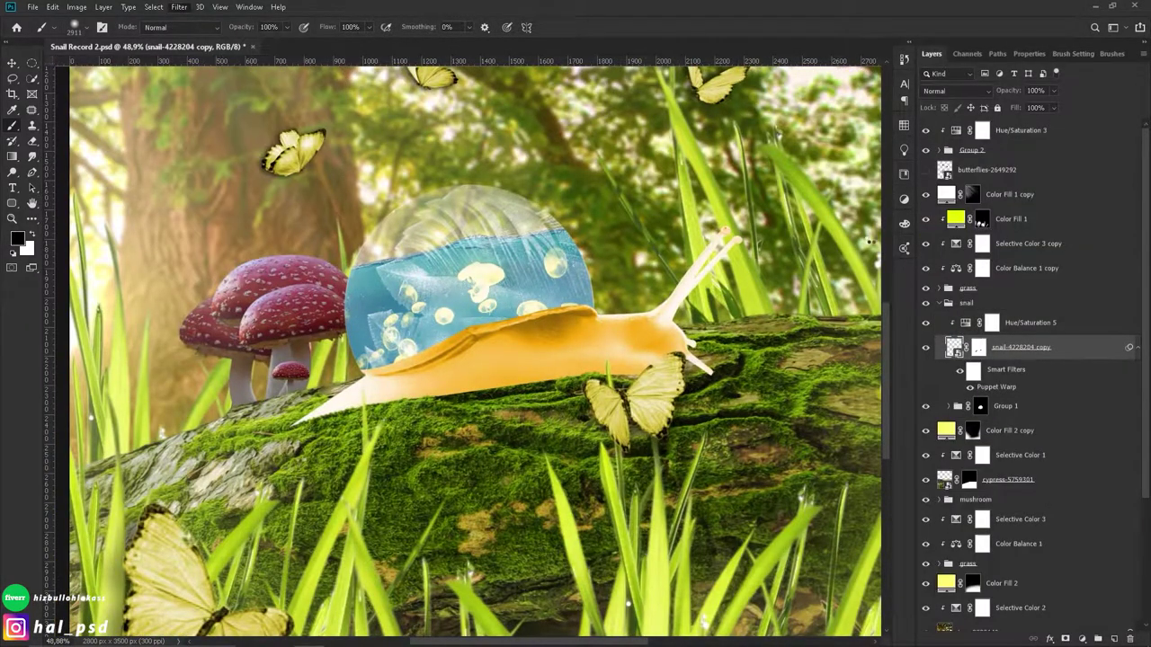
key("ctrl+shift+a")
left_click(1066, 629)
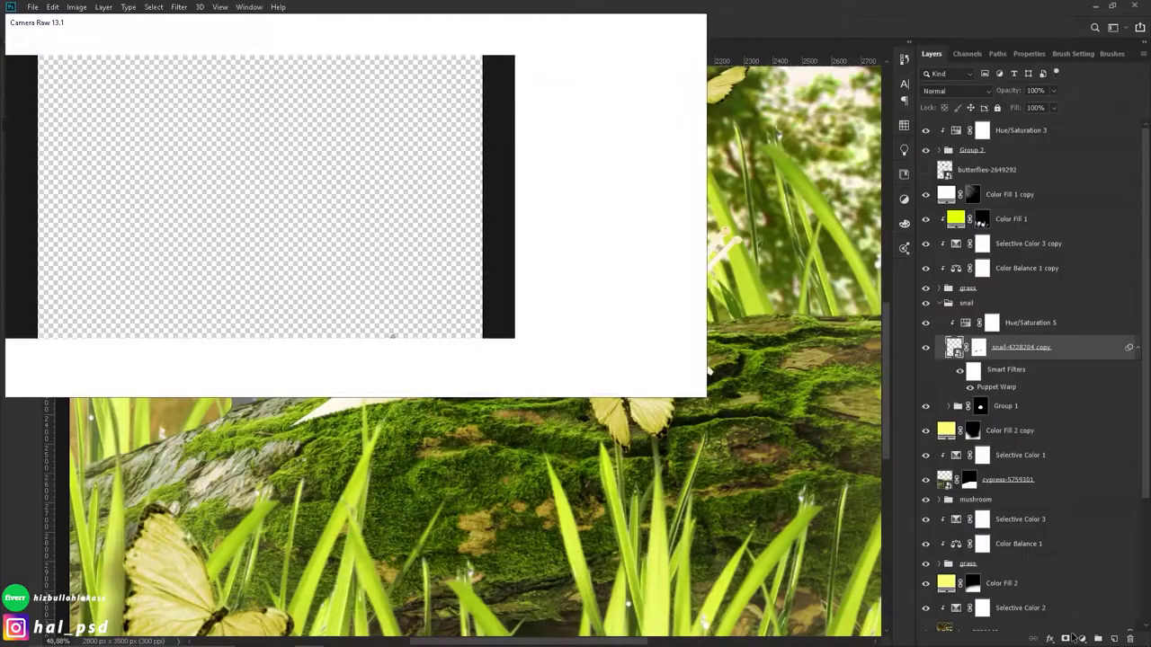
scroll(458, 363, "up", 4)
double_click(992, 385)
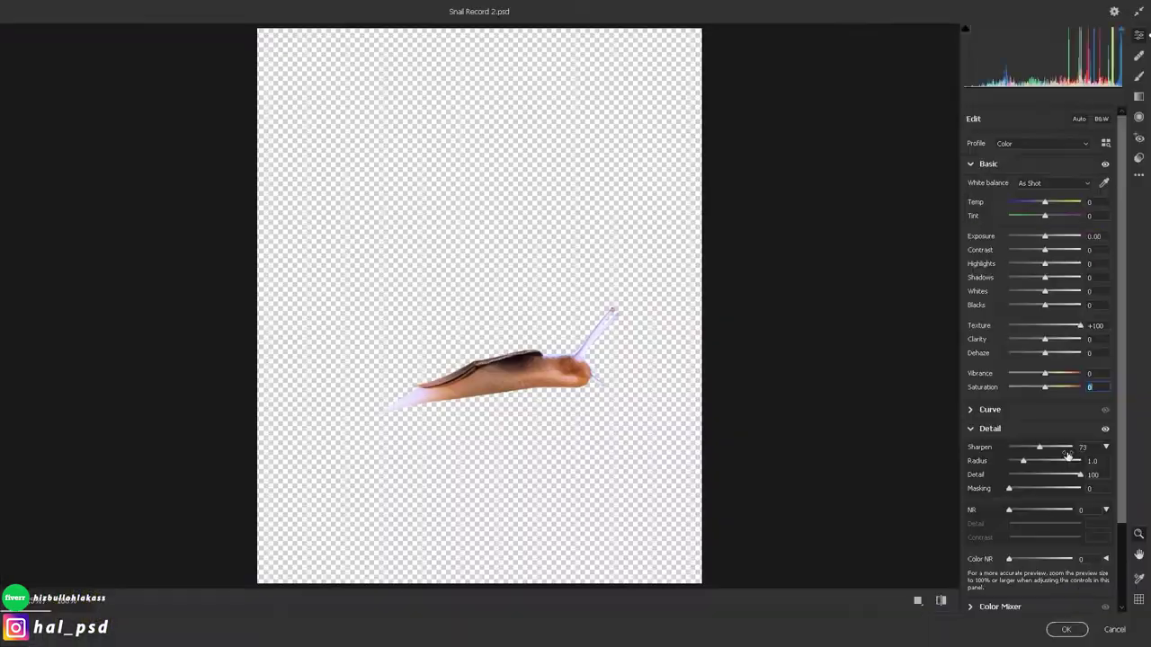
left_click(1065, 629)
scroll(576, 360, "down", 5)
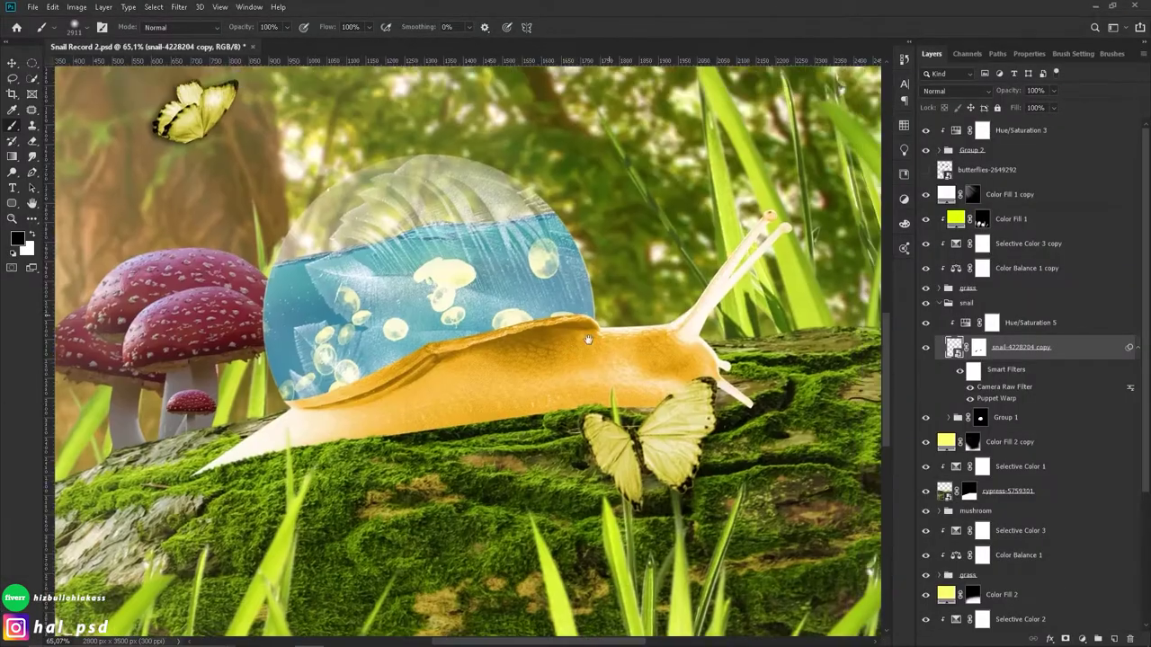
Step: Set the snail's Hue/Saturation 5 hue to 30 for a deeper orange
double_click(965, 322)
left_click_drag(949, 142, 942, 144)
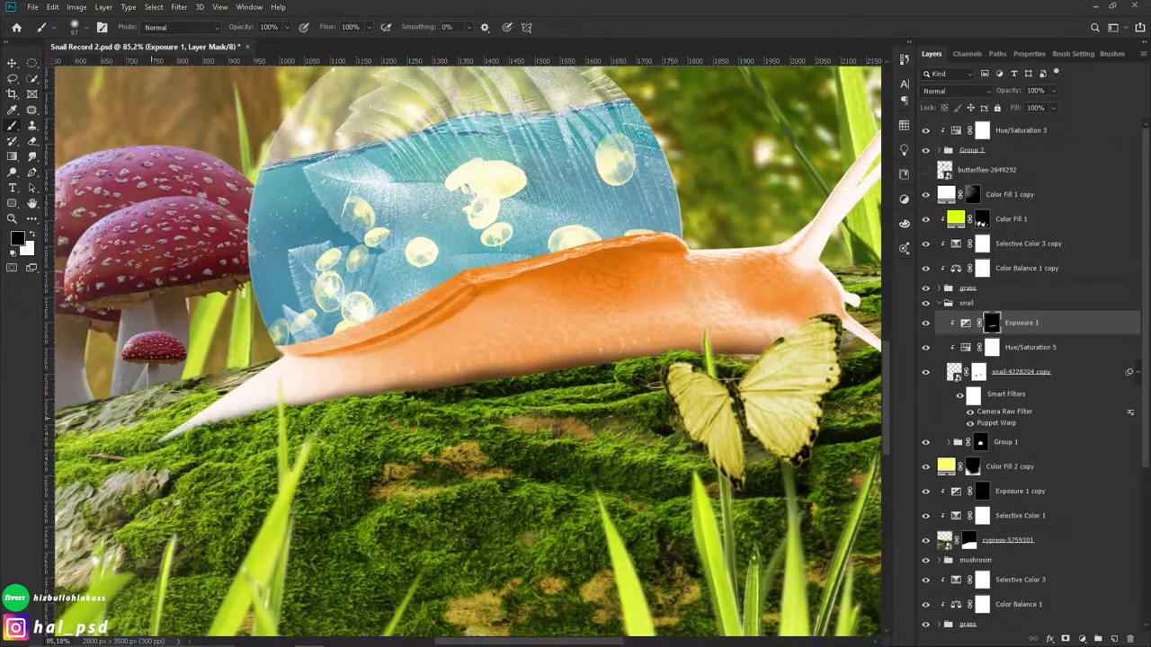
scroll(556, 377, "up", 3)
key("x")
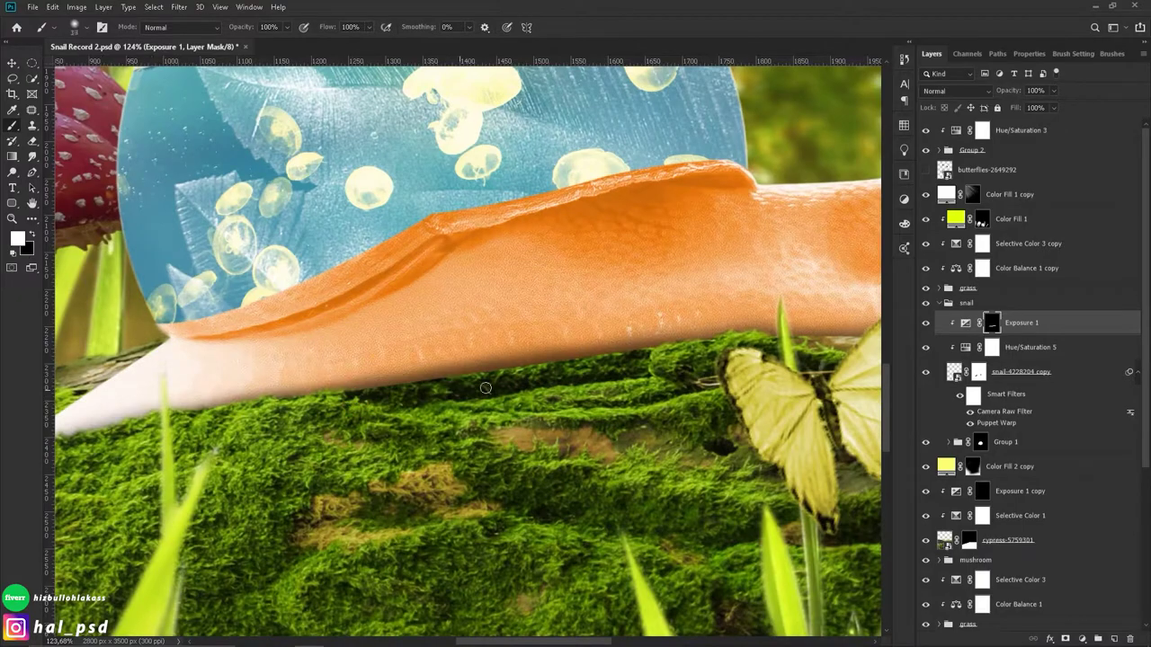
Step: Move the butterfly lower so it sits on the log
key("ctrl+0")
key("v")
mouse_move(566, 409)
left_mouse_down()
mouse_move(584, 439)
mouse_move(526, 431)
left_mouse_up()
Step: Brush white on the Exposure 1 and Exposure 1 copy masks to darken the snail's underside
left_click(991, 470)
scroll(539, 378, "up", 3)
key("b")
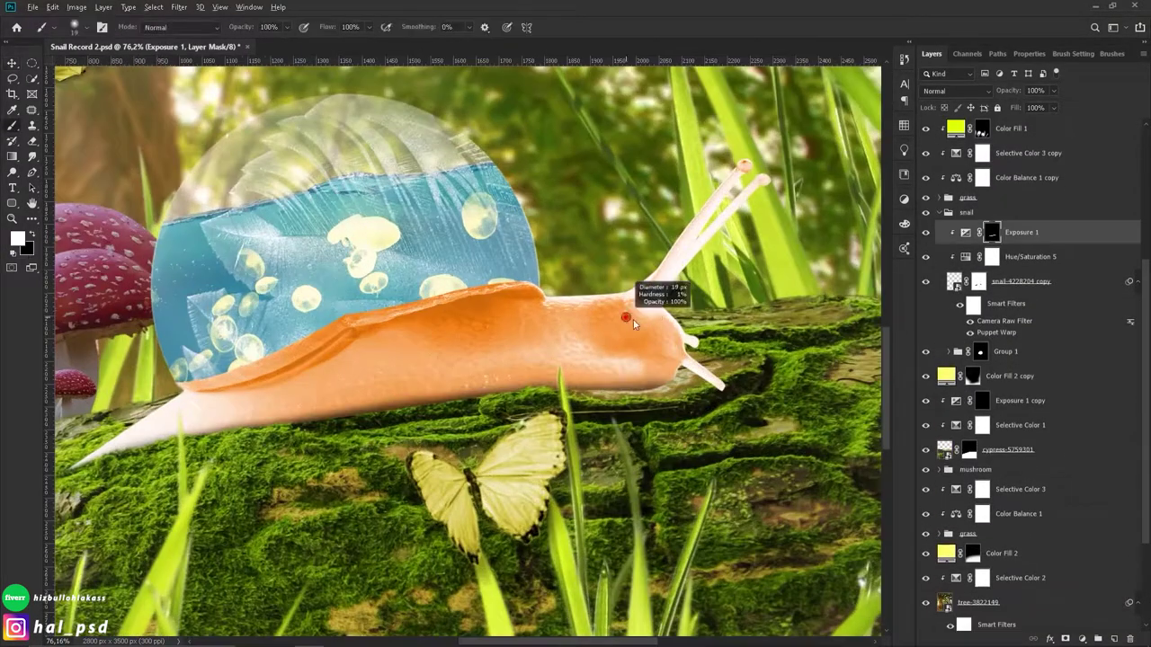
key("ctrl+0")
left_click(982, 400)
scroll(429, 373, "up", 3)
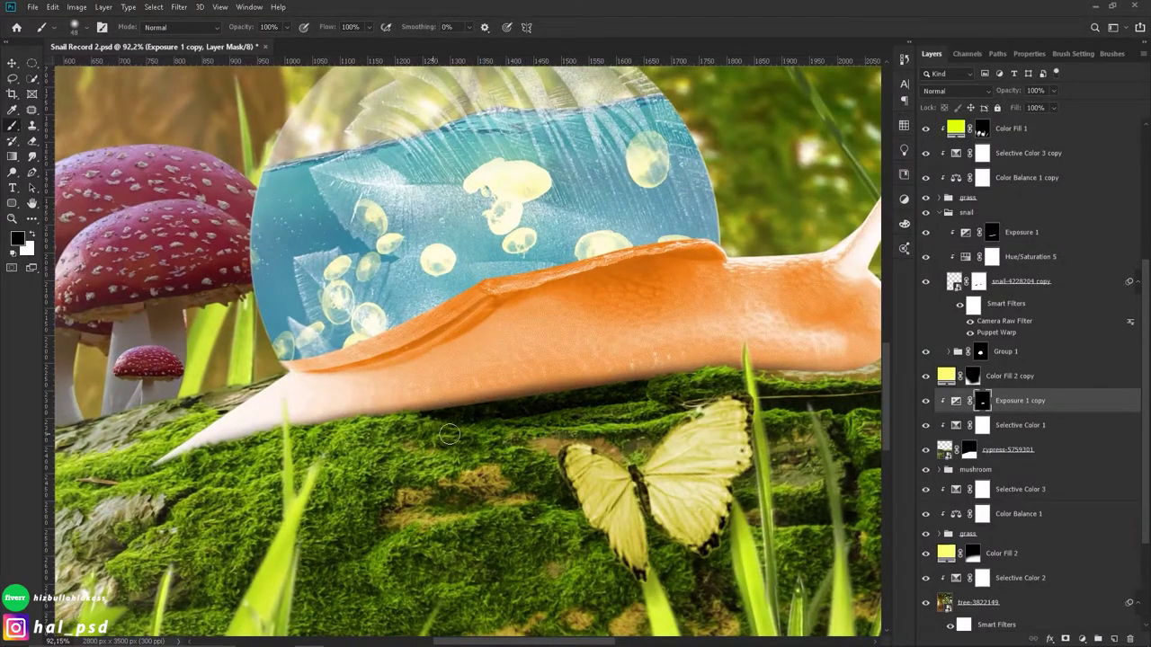
key("bracketright")
key("bracketright")
key("bracketright")
scroll(647, 369, "right", 3)
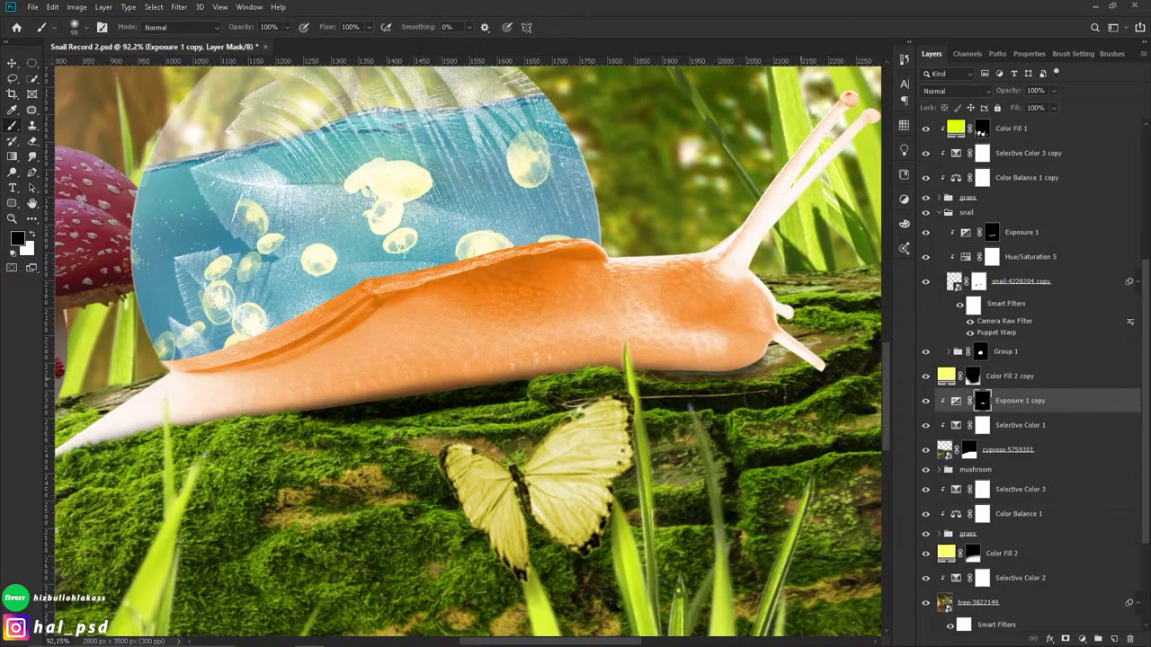
scroll(667, 402, "up", 2)
key("ctrl+z")
scroll(655, 401, "up", 2)
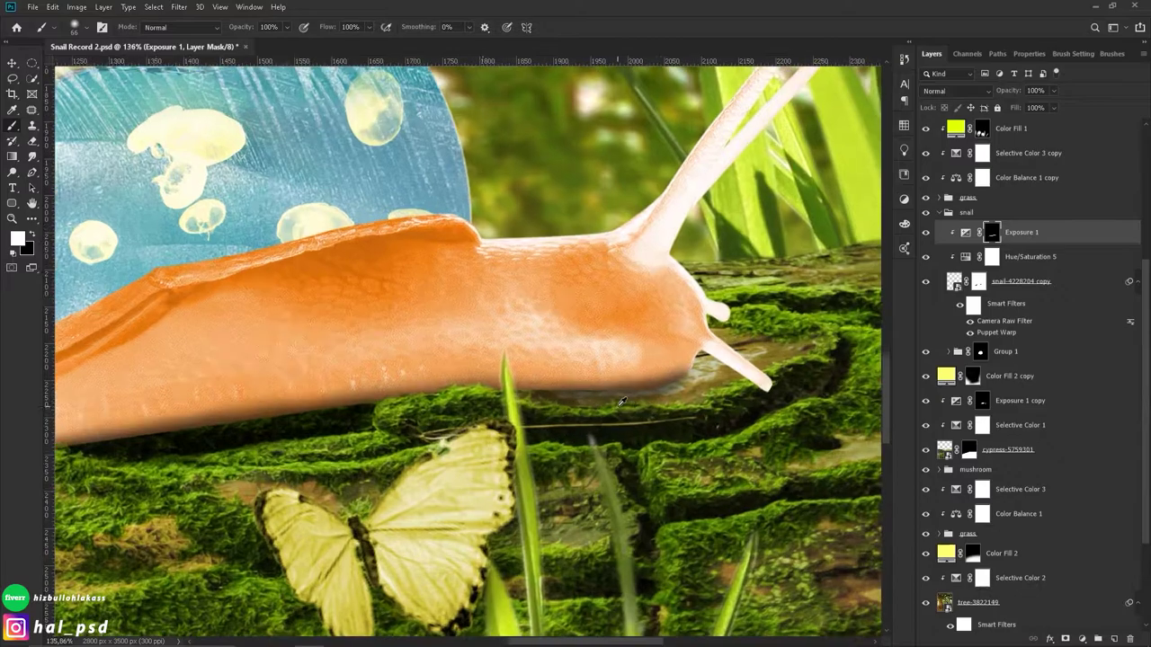
scroll(488, 420, "up", 2)
key("ctrl+0")
Step: Recheck the Exposure 1 and Exposure 1 copy settings, then resume painting white on their masks
scroll(468, 351, "up", 3)
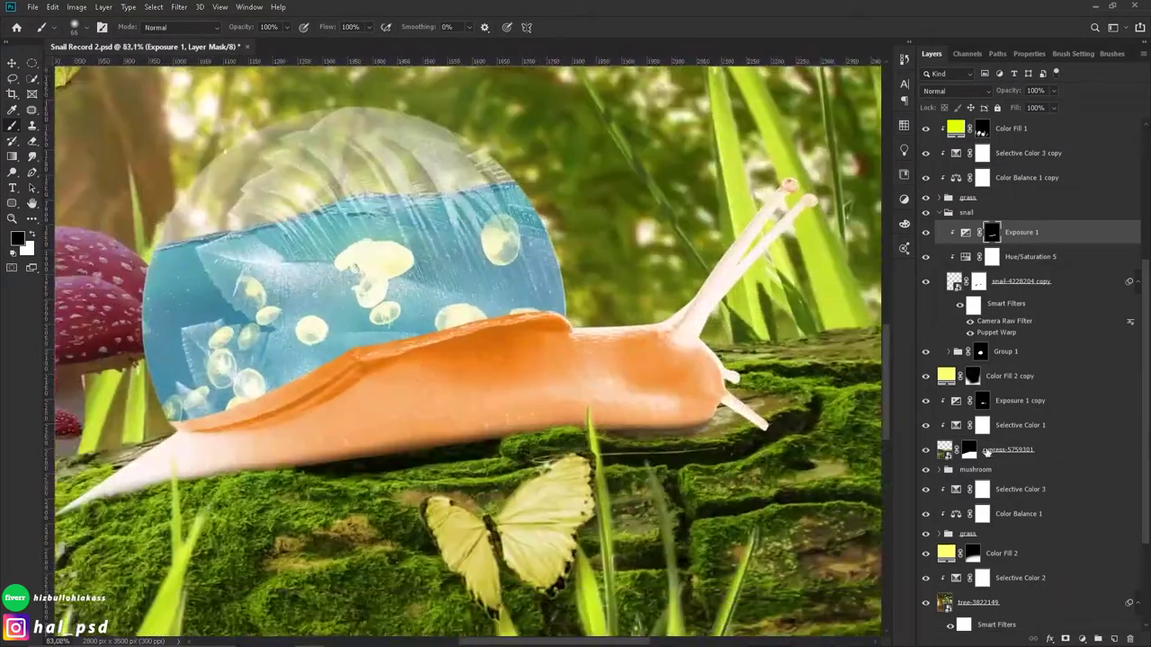
left_click(1020, 400)
double_click(982, 400)
key("F7")
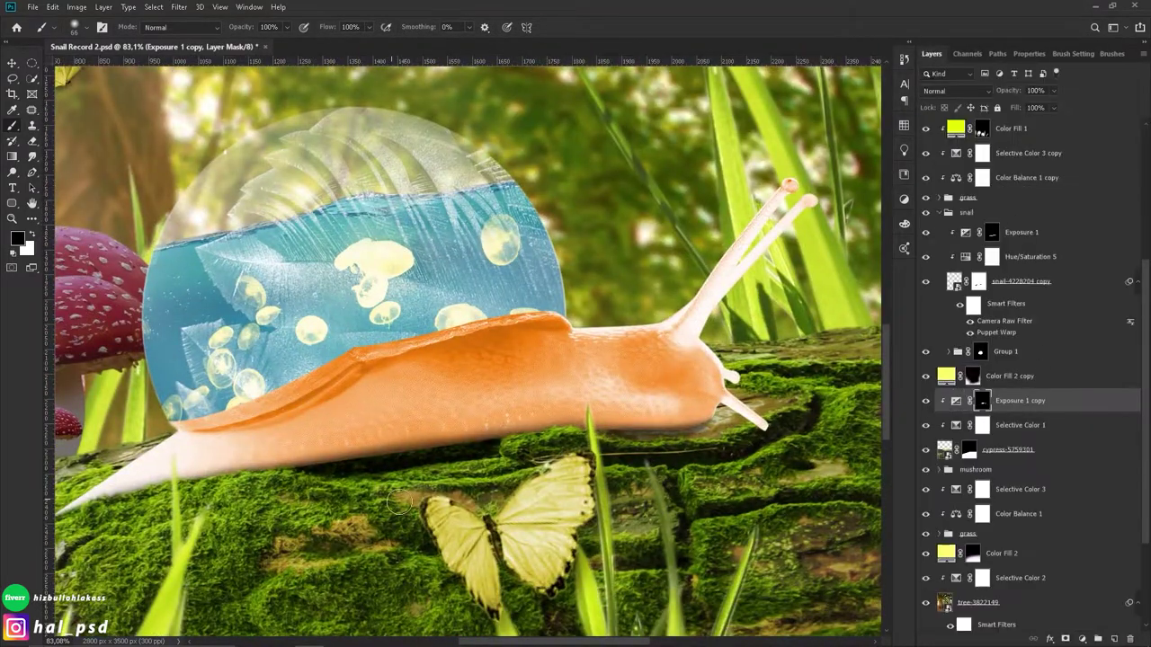
double_click(987, 232)
key("F7")
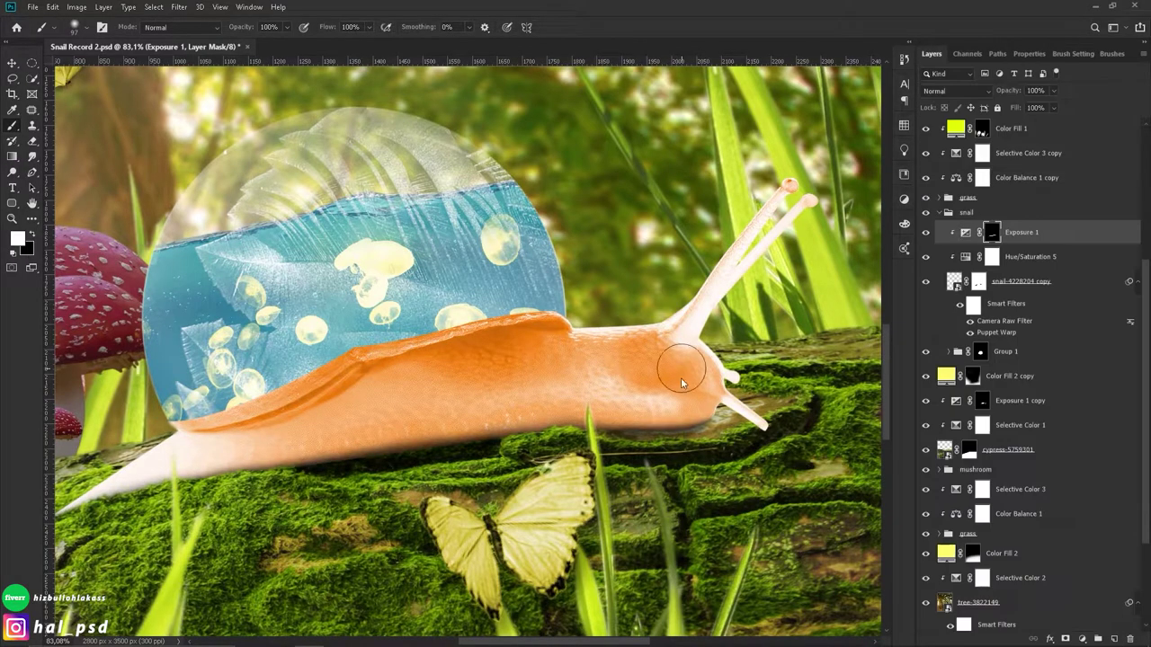
scroll(677, 401, "up", 5)
key("x")
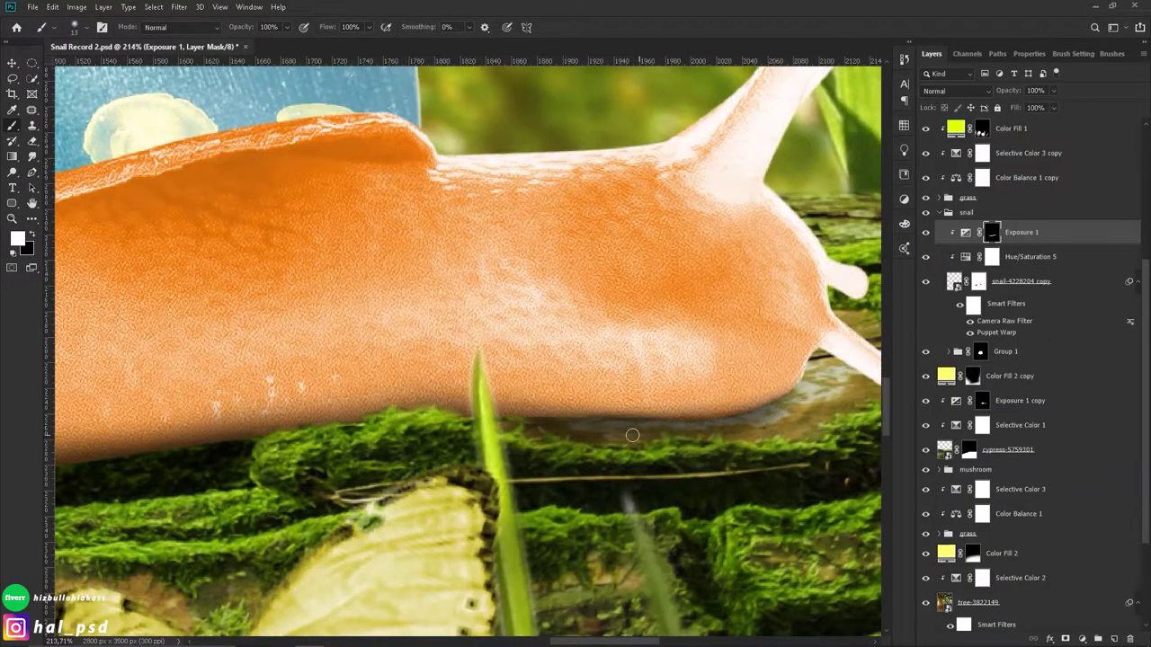
scroll(539, 436, "left", 3)
scroll(270, 440, "left", 4)
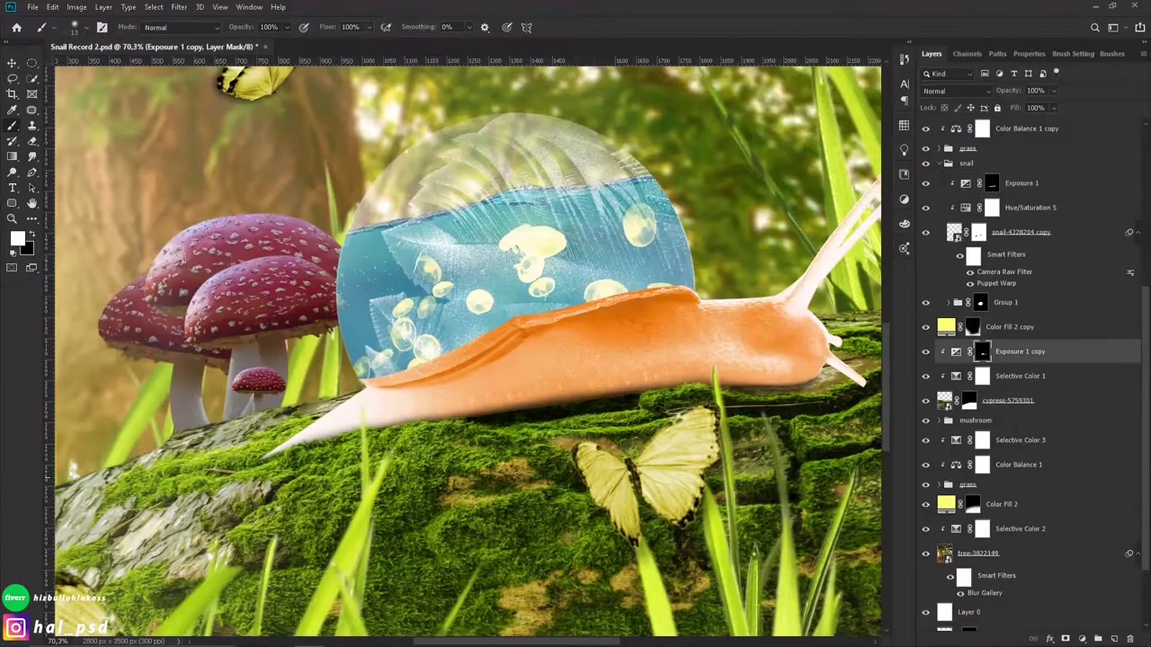
scroll(467, 350, "down", 3)
left_click(1081, 639)
Step: Add a Color Balance layer with Yellow/Blue at −43 and light the snail's back under the shell
left_click(1079, 549)
left_click_drag(1012, 158, 975, 158)
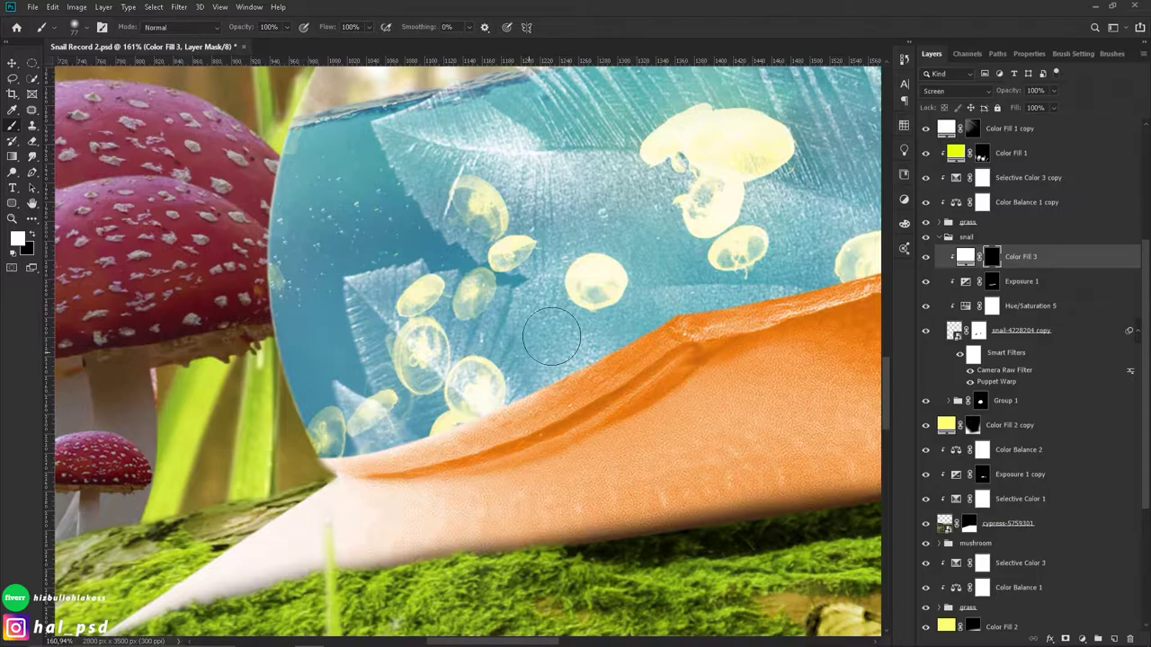
scroll(551, 336, "down", 2)
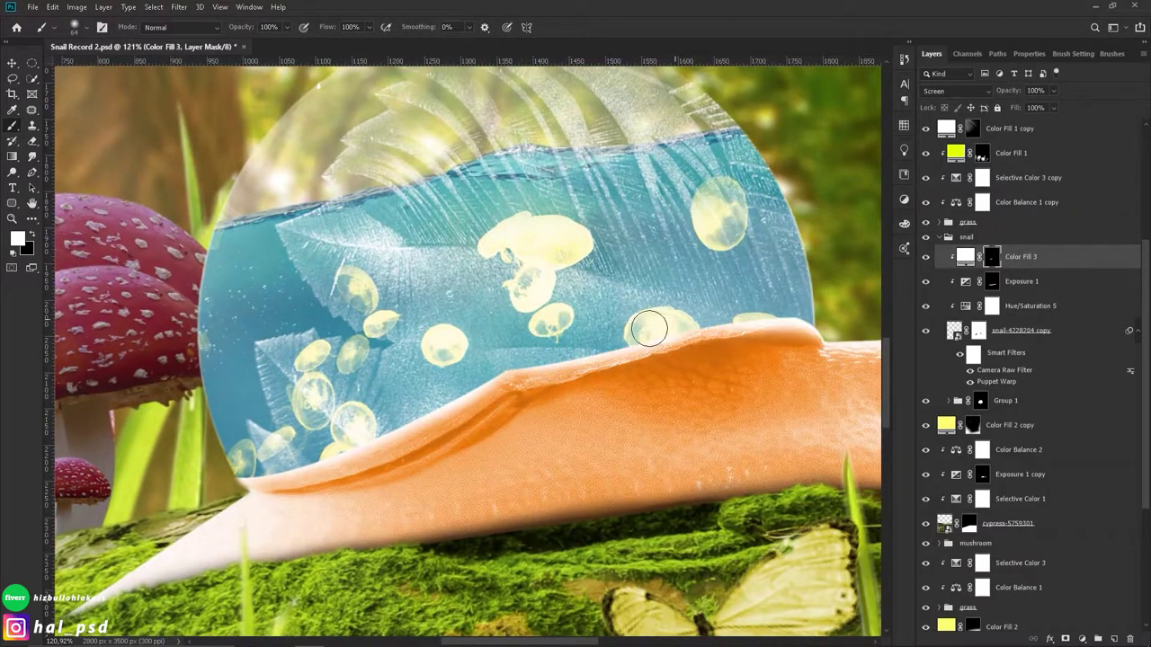
left_click_drag(640, 382, 800, 337)
Step: Select the snail-4228204 copy layer and set up a black brush's size and hardness
left_click(241, 503, "ctrl")
scroll(241, 503, "up", 5)
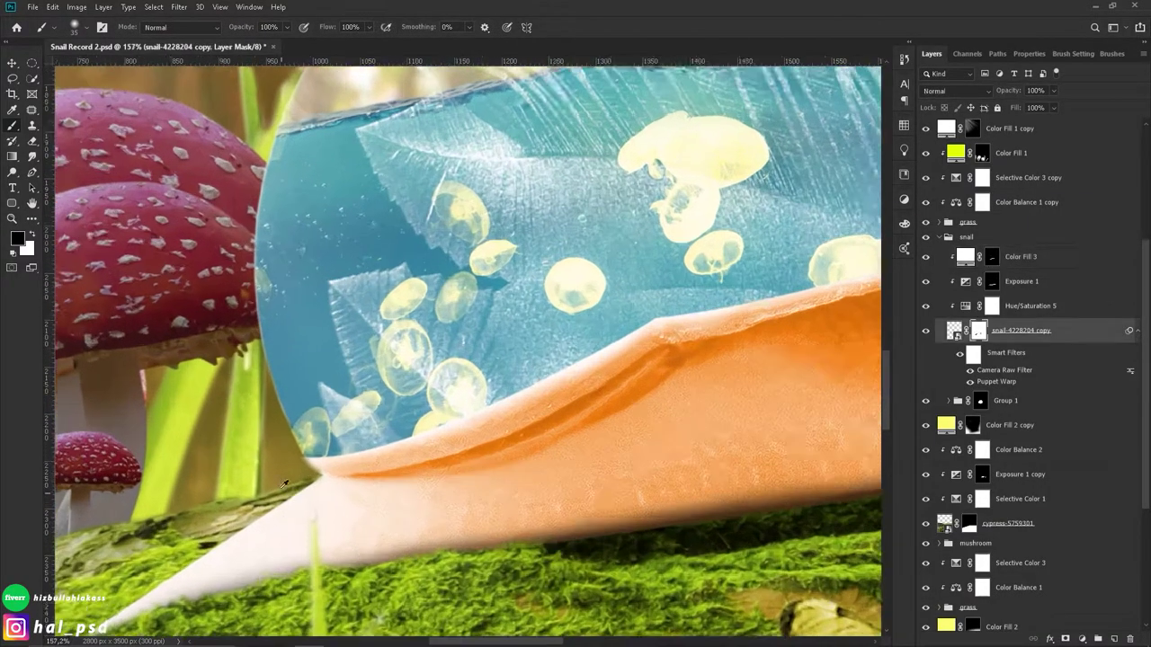
key("x")
scroll(366, 468, "down", 5)
scroll(366, 467, "up", 3)
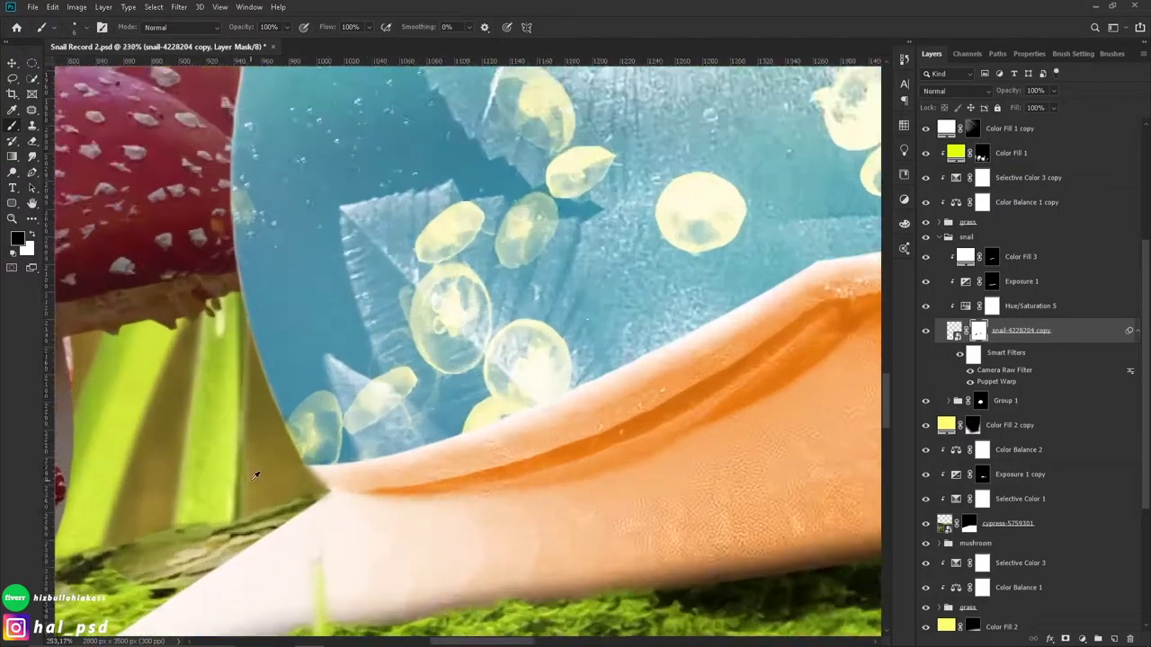
scroll(366, 467, "up", 2)
scroll(333, 487, "down", 3)
scroll(333, 487, "down", 3)
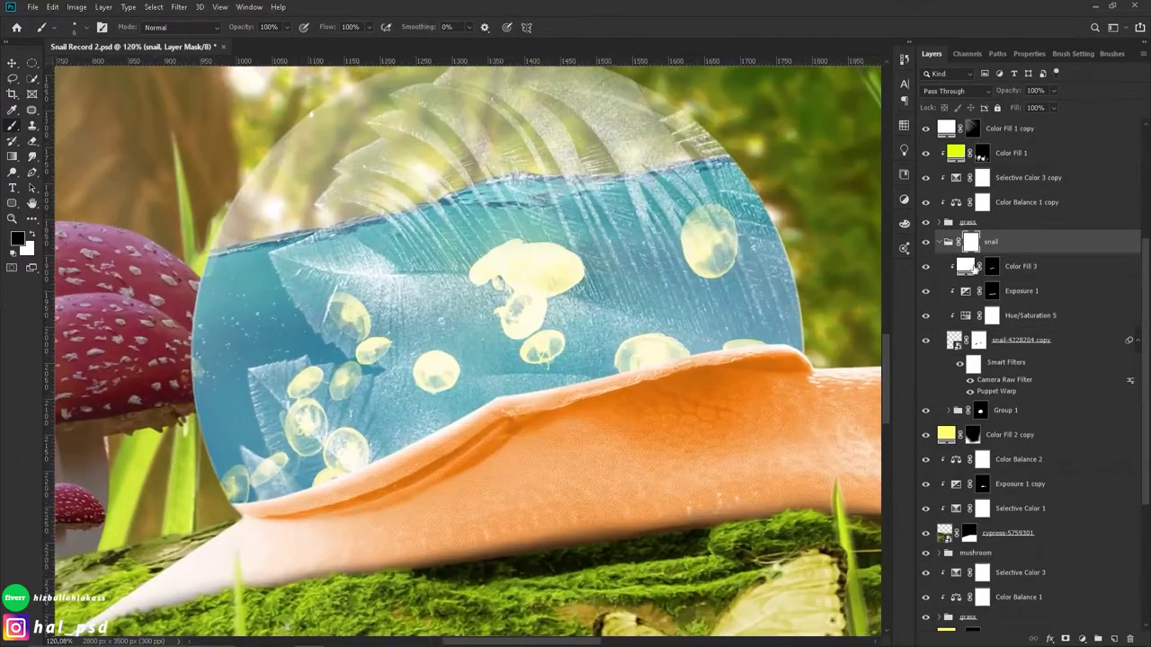
key("alt+[")
right_click(430, 450)
key("Return")
scroll(499, 433, "down", 1)
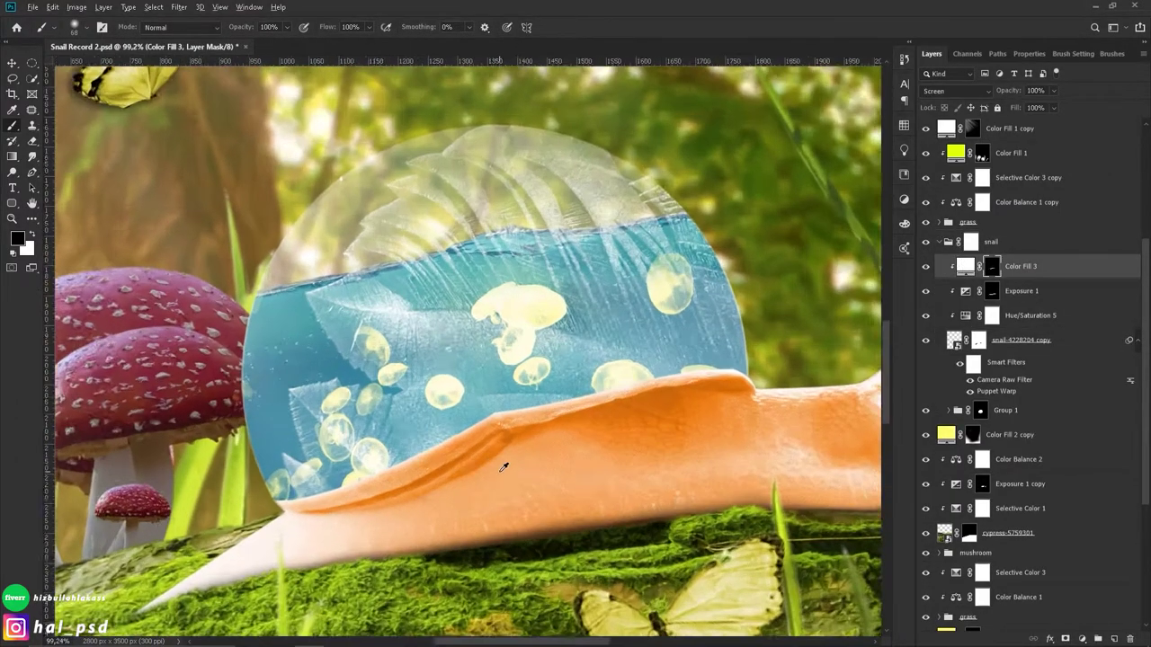
scroll(499, 433, "down", 1)
Step: Hide the soap bubble and add an inverted-mask white fill glowing where snail meets bubble
left_click(948, 410)
scroll(1034, 405, "down", 1)
left_click(1040, 434)
left_click(1082, 638)
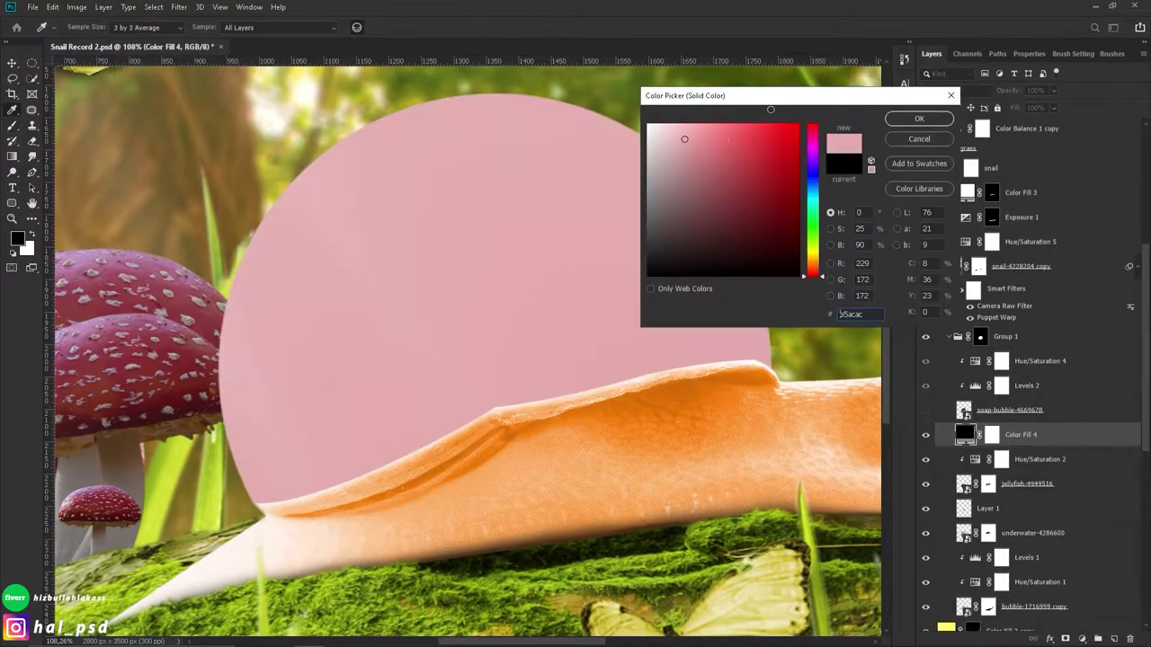
left_click(914, 118)
key("ctrl+i")
scroll(467, 351, "down", 2)
key("x")
scroll(232, 445, "up", 4)
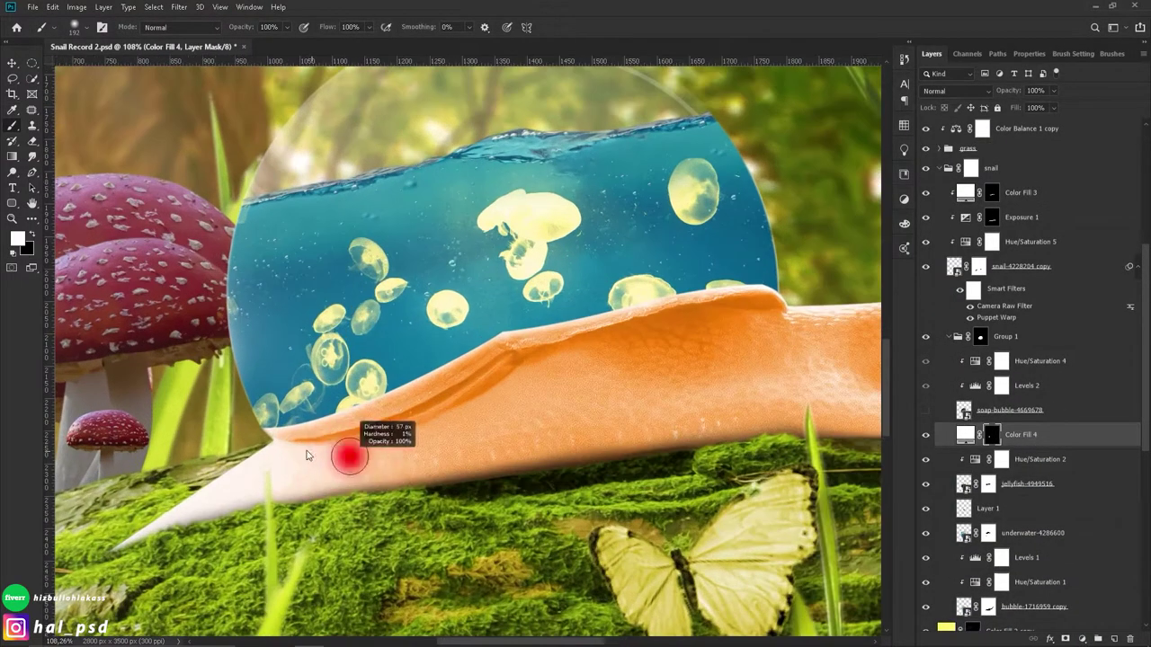
mouse_move(442, 396)
left_mouse_down()
mouse_move(588, 308)
mouse_move(333, 407)
mouse_move(737, 310)
left_mouse_up()
Step: Move Color Fill 4 to the top of Group 1, duplicate it, clip the copy, and set Blend If
key("x")
key("bracketright")
key("bracketright")
key("bracketright")
scroll(126, 243, "down", 2)
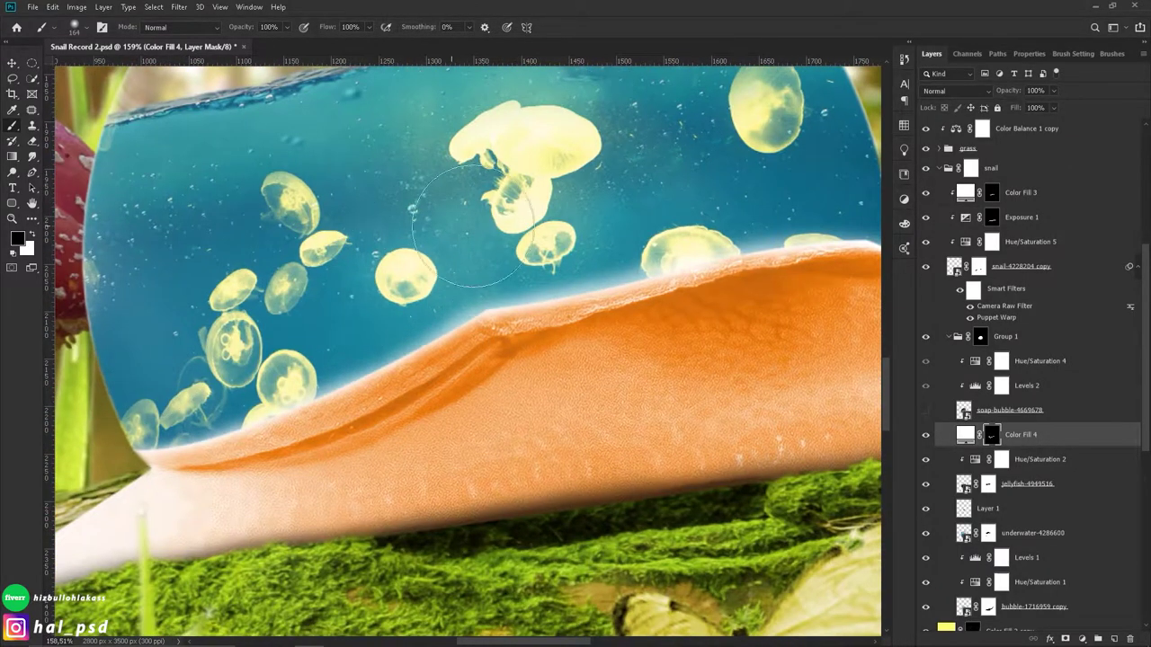
scroll(134, 270, "down", 2)
scroll(135, 270, "up", 2)
mouse_move(996, 441)
left_mouse_down()
mouse_move(1006, 351)
mouse_move(1043, 543)
left_mouse_up()
key("ctrl+j")
left_click(1043, 544, "alt")
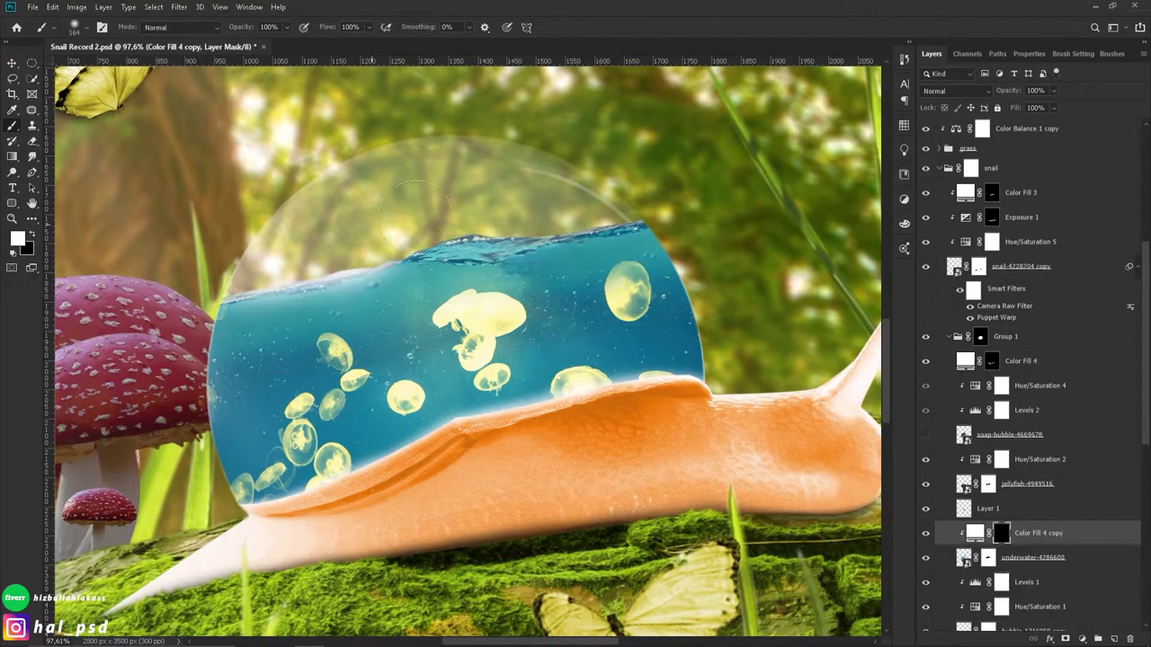
double_click(1092, 533)
left_click_drag(870, 301, 910, 297)
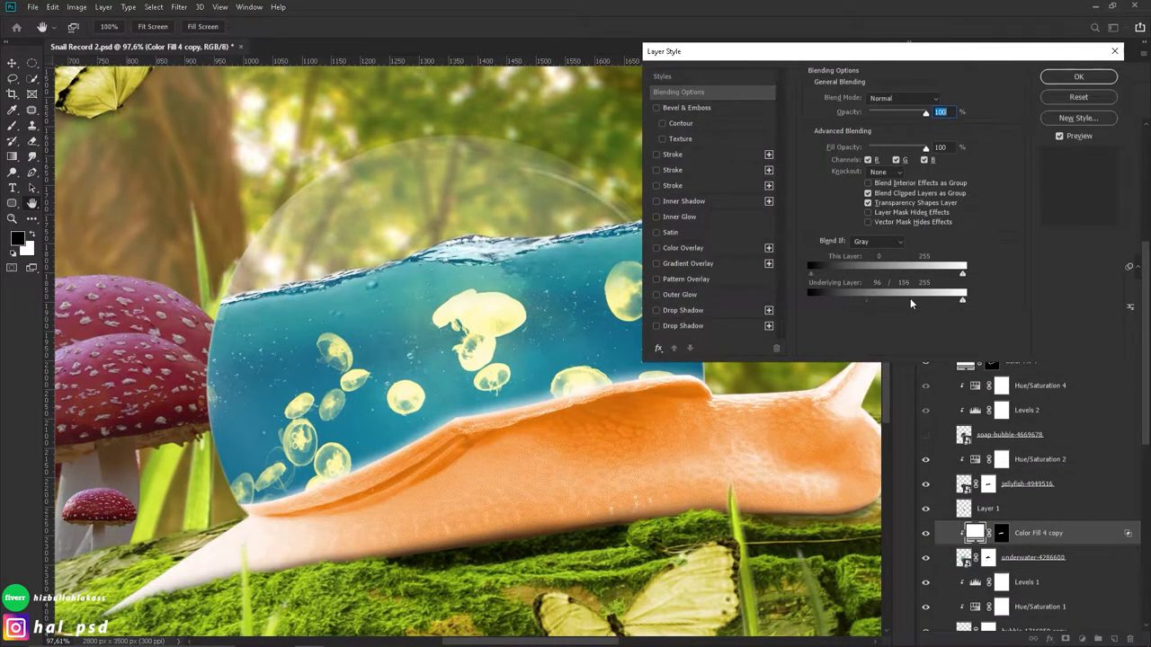
left_click(1078, 77)
Step: Test painting out a further fill copy over the bubble's top, then delete that copy
key("b")
right_click(657, 411)
key("Escape")
key("ctrl+j")
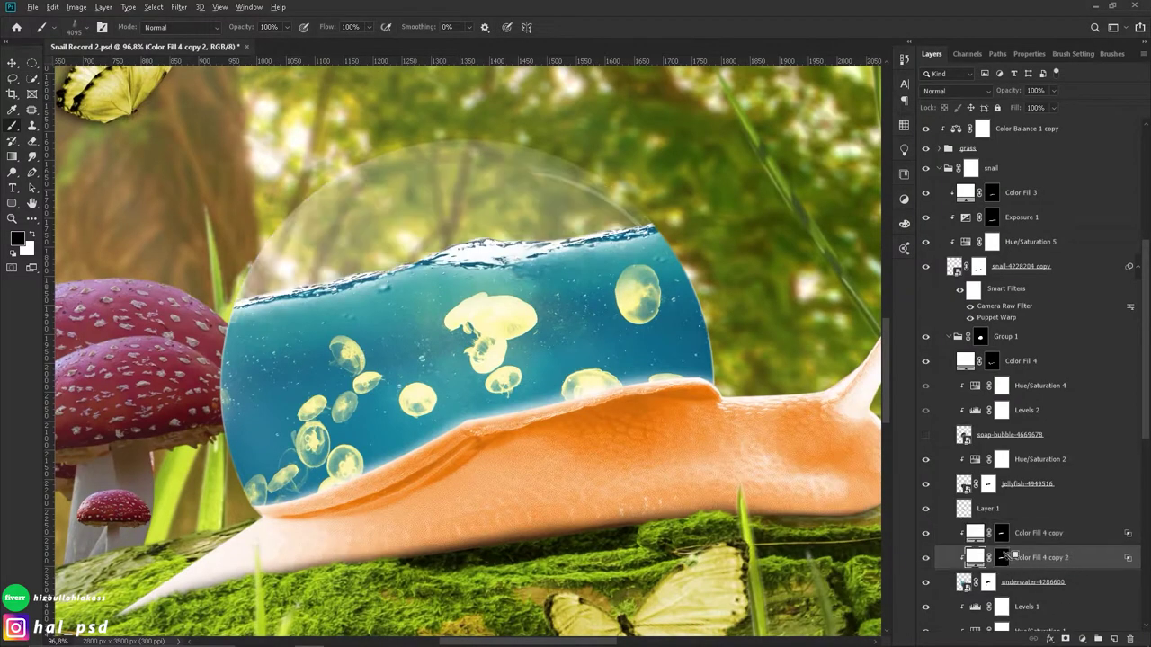
left_click(1000, 557)
key("x")
scroll(364, 278, "down", 1)
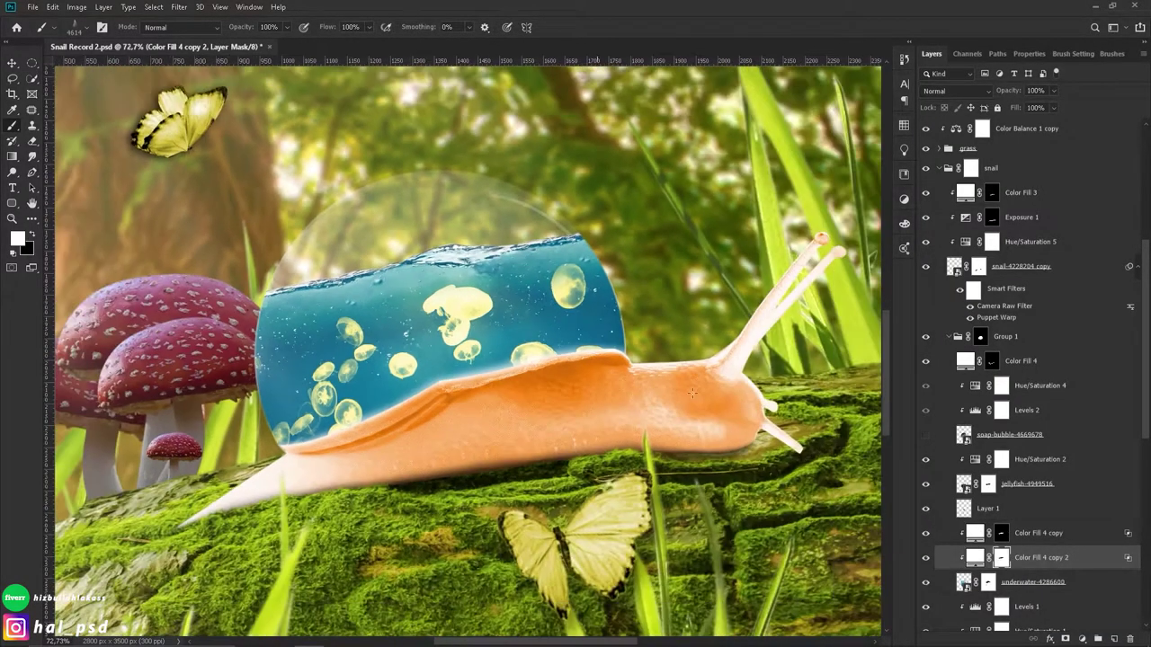
left_click(154, 6)
left_click(199, 237)
left_click_drag(269, 171, 395, 297)
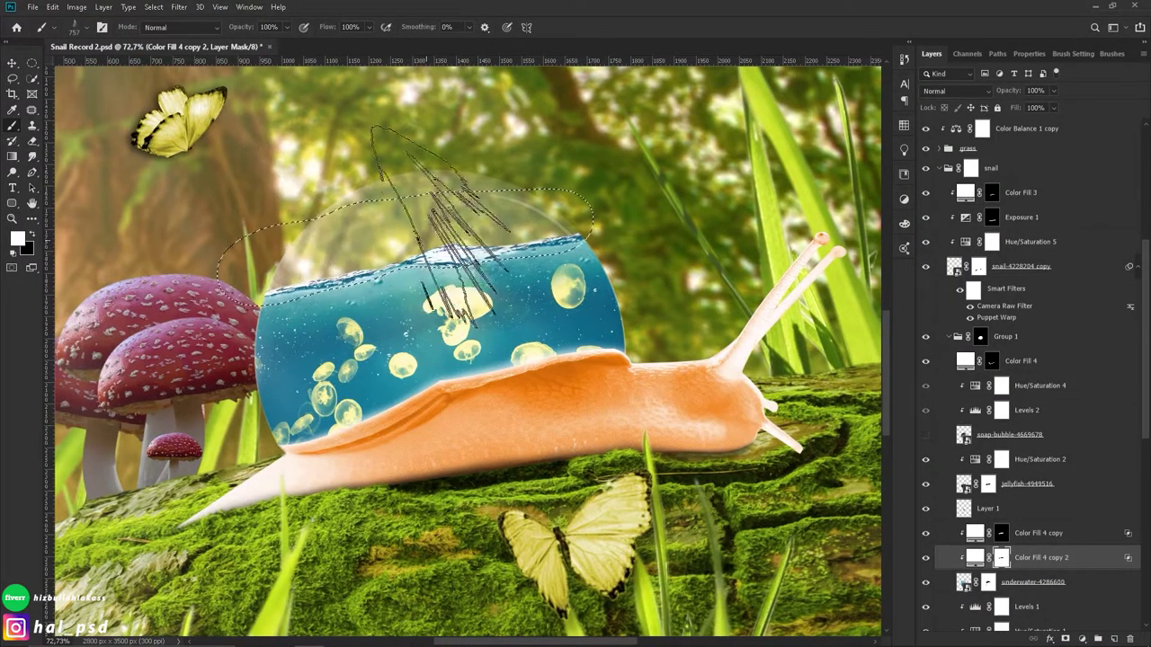
scroll(396, 297, "down", 1)
key("ctrl+z")
scroll(388, 273, "up", 2)
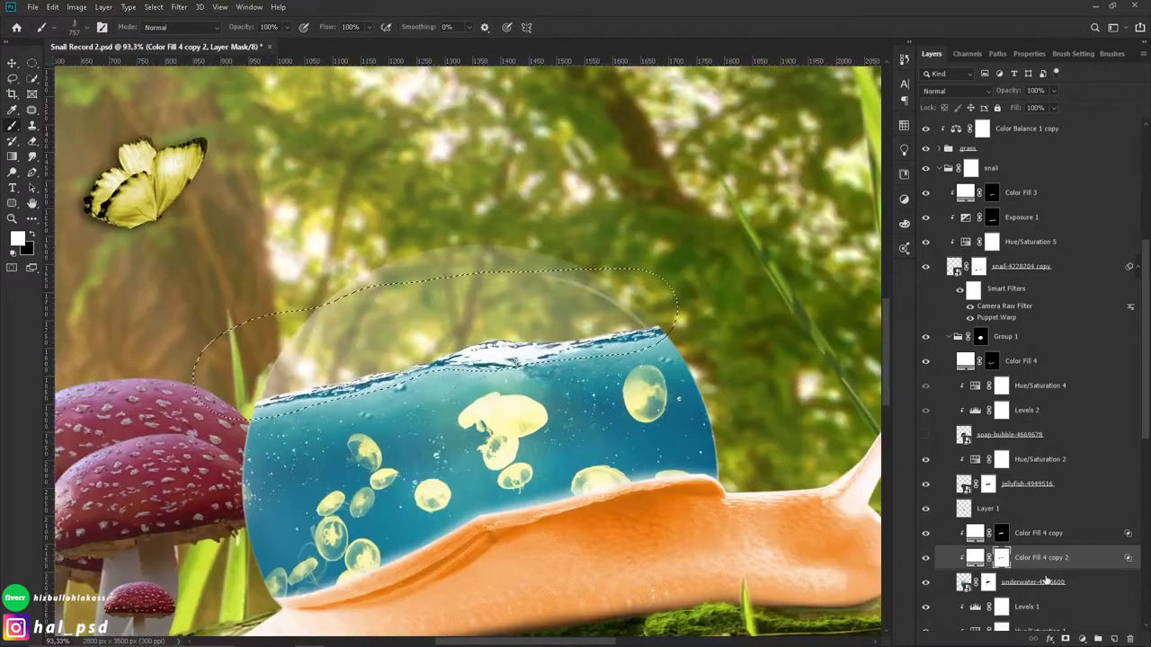
left_click(1130, 638)
key("Return")
Step: Review Hue/Saturation 2 and Levels 1, then select Levels 1, Hue/Saturation 1 and the bubble layer
scroll(94, 288, "down", 1)
left_click(1043, 459)
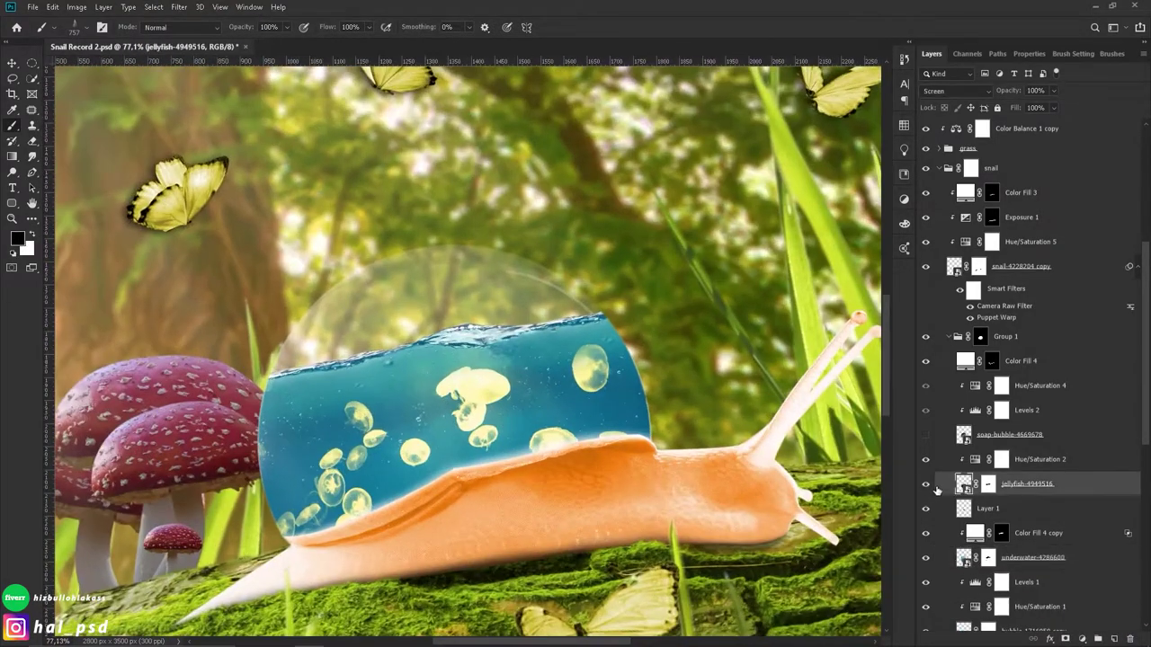
double_click(974, 458)
left_click(931, 54)
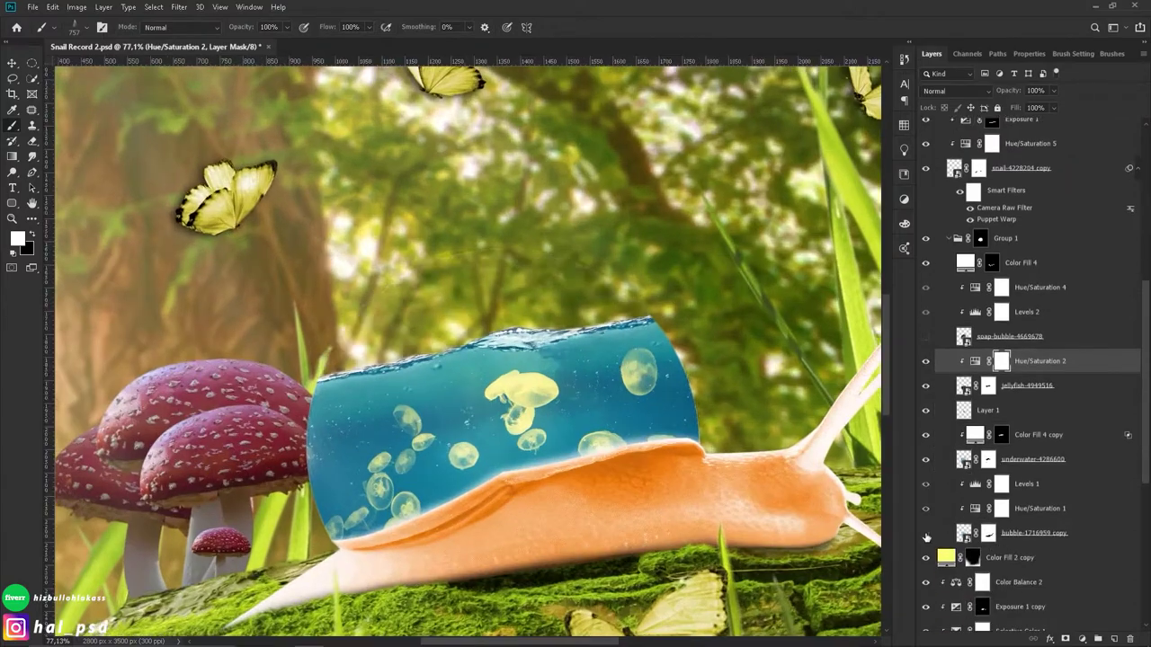
double_click(975, 362)
left_click_drag(1059, 184, 1088, 184)
left_click(932, 53)
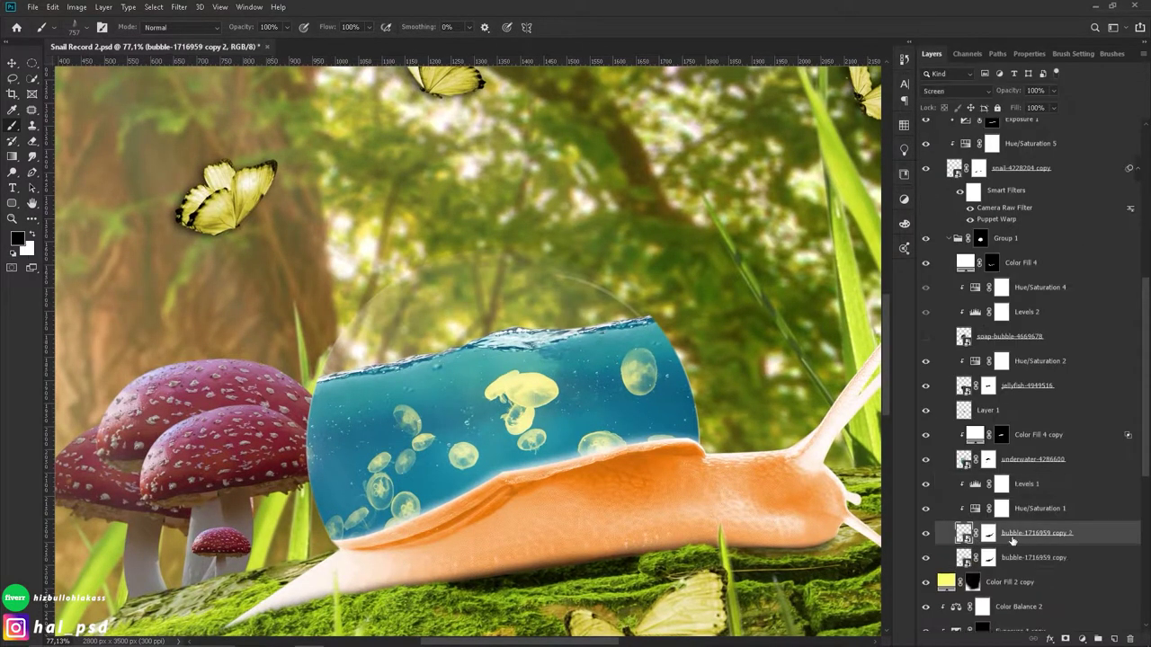
left_click(1029, 533, "shift")
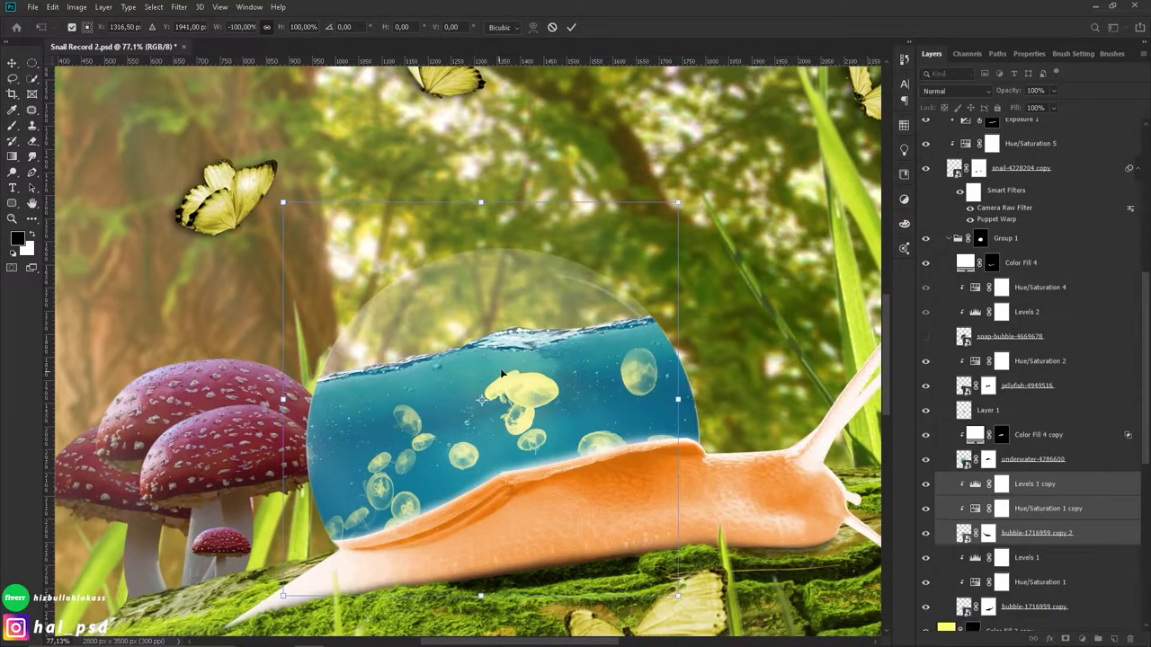
Step: Duplicate the bubble with its adjustments using Ctrl+J, then undo twice
key("ctrl+j")
key("ctrl+z")
key("ctrl+z")
key("ctrl+z")
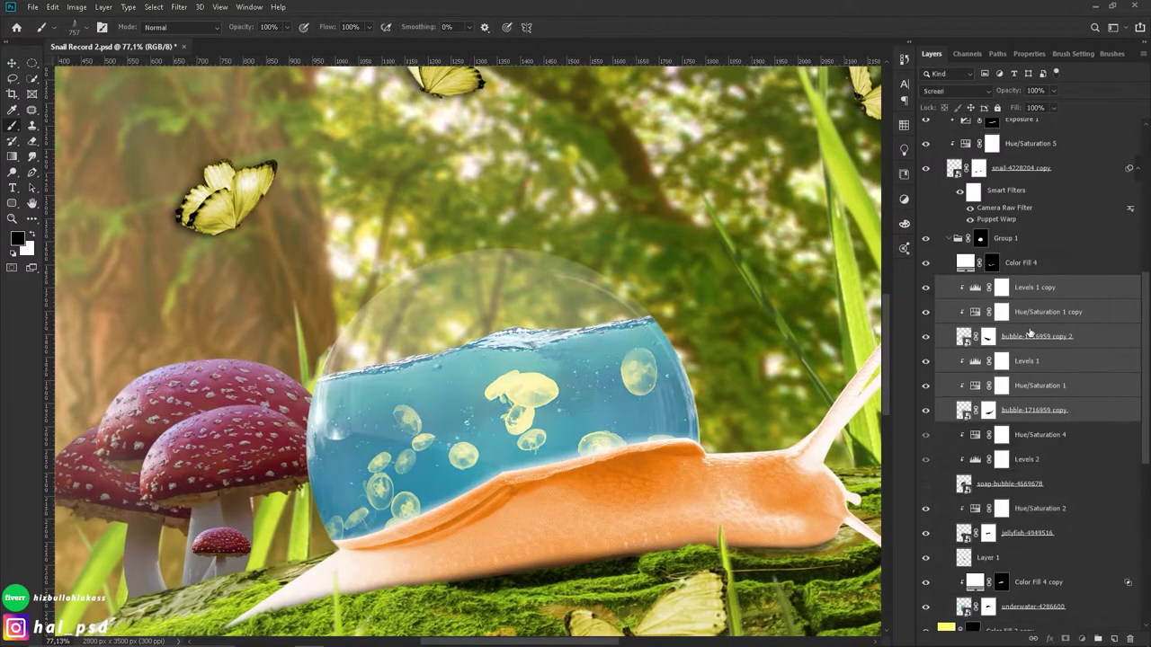
key("ctrl+z")
key("ctrl+z")
key("ctrl+z")
key("ctrl+z")
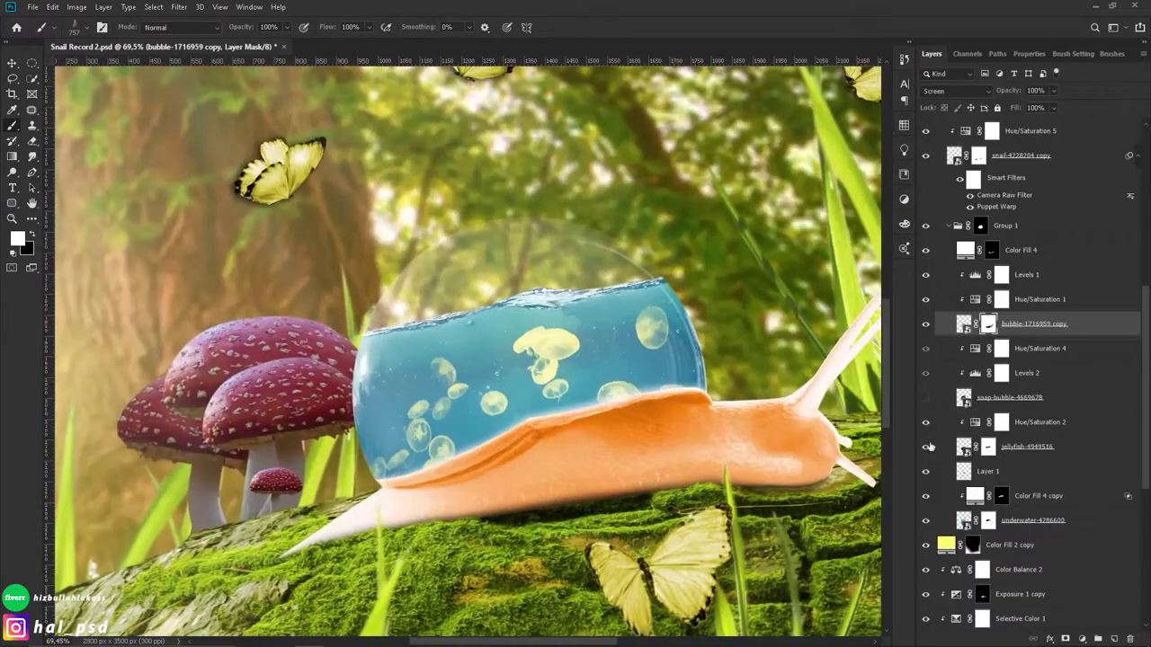
Step: Set the yellow Color Fill 5 to Screen and paint its mask at 20% white over the jellyfish
left_click(917, 116)
left_click(956, 90)
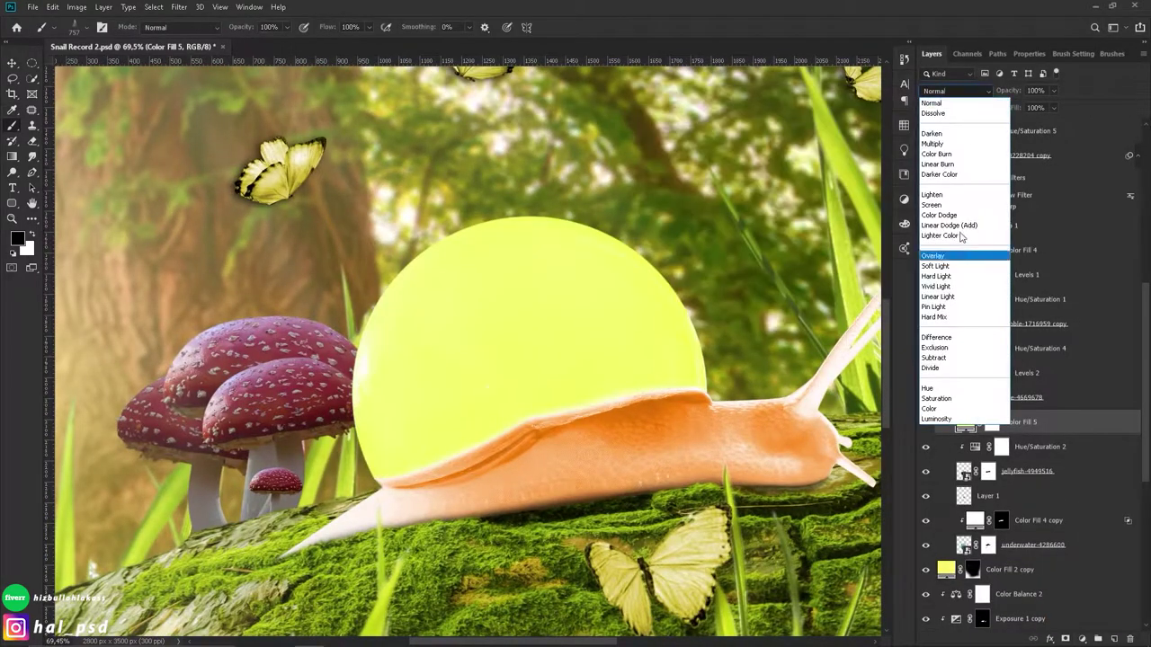
left_click(955, 200)
key("2")
scroll(542, 363, "up", 3)
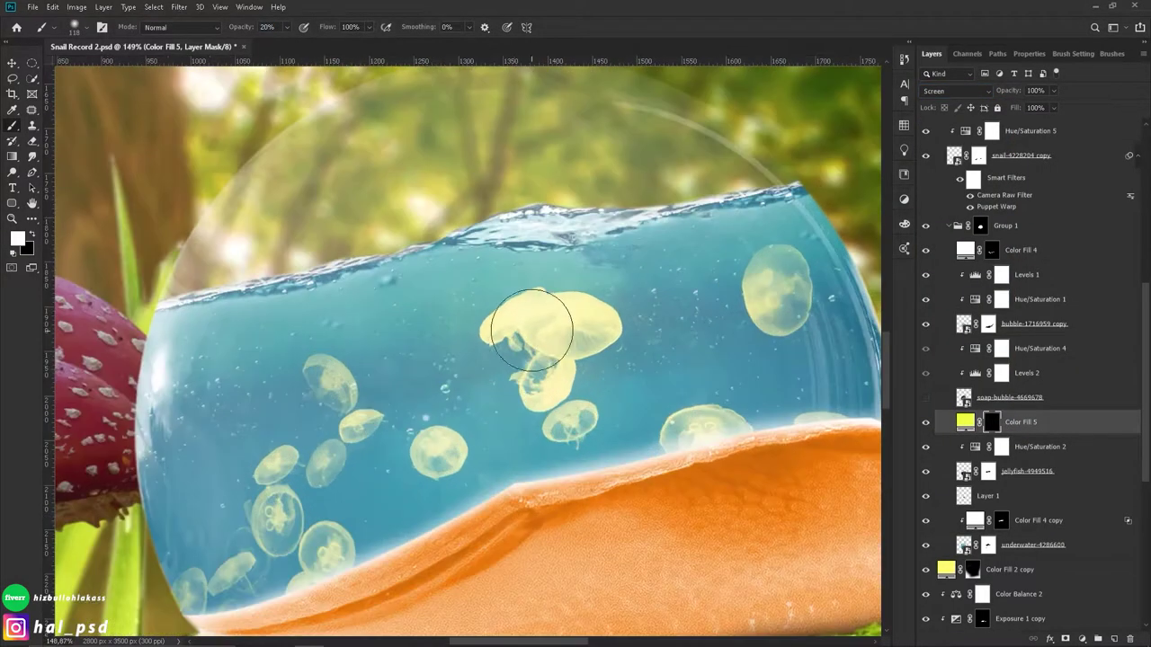
left_click_drag(627, 440, 782, 297)
key("0")
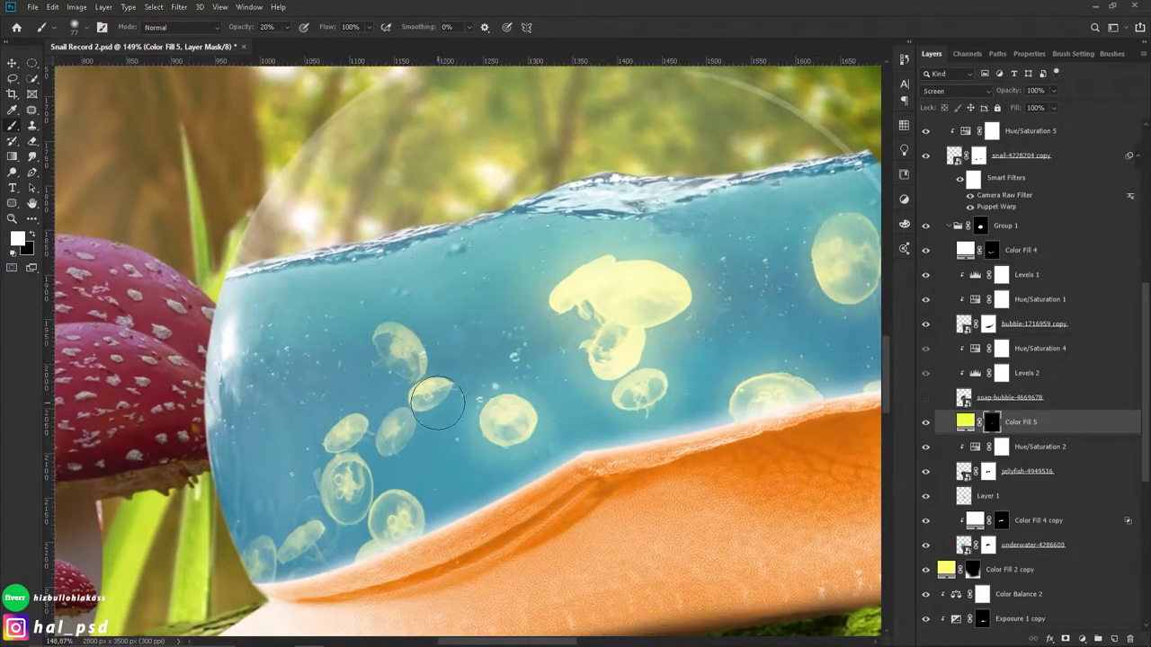
left_click_drag(422, 396, 401, 513)
scroll(401, 513, "down", 2)
key("x")
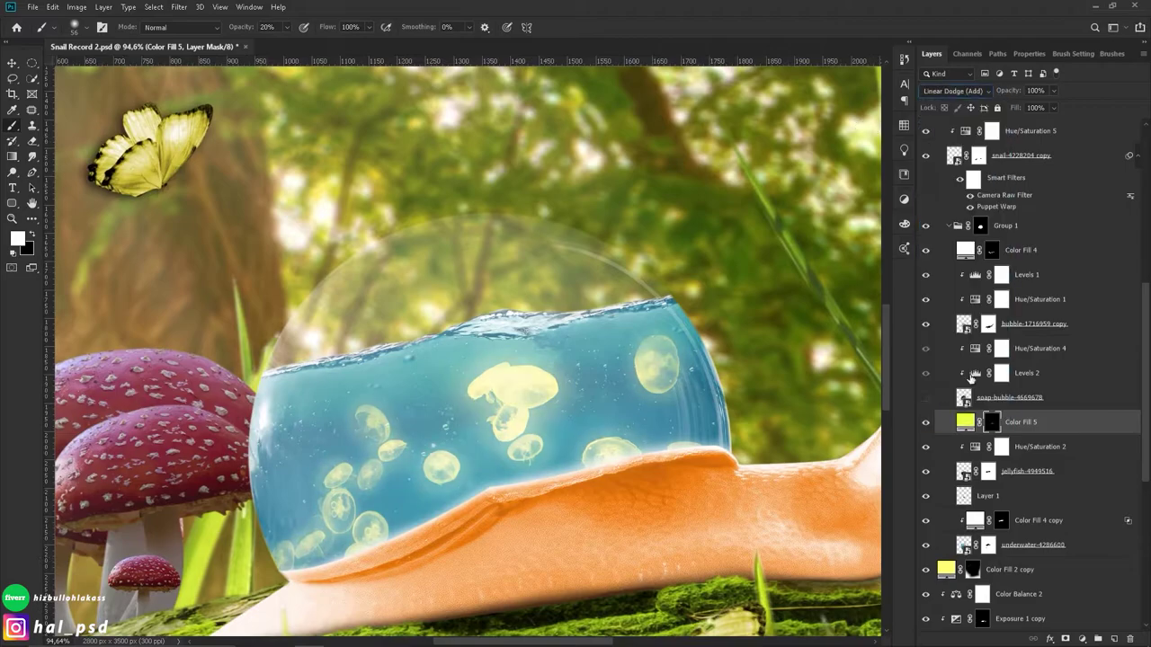
Step: Recolour the jellyfish fill and switch its blend mode to Lighter Color
double_click(964, 422)
left_click(917, 116)
left_click(955, 91)
left_click(947, 238)
scroll(506, 390, "down", 1)
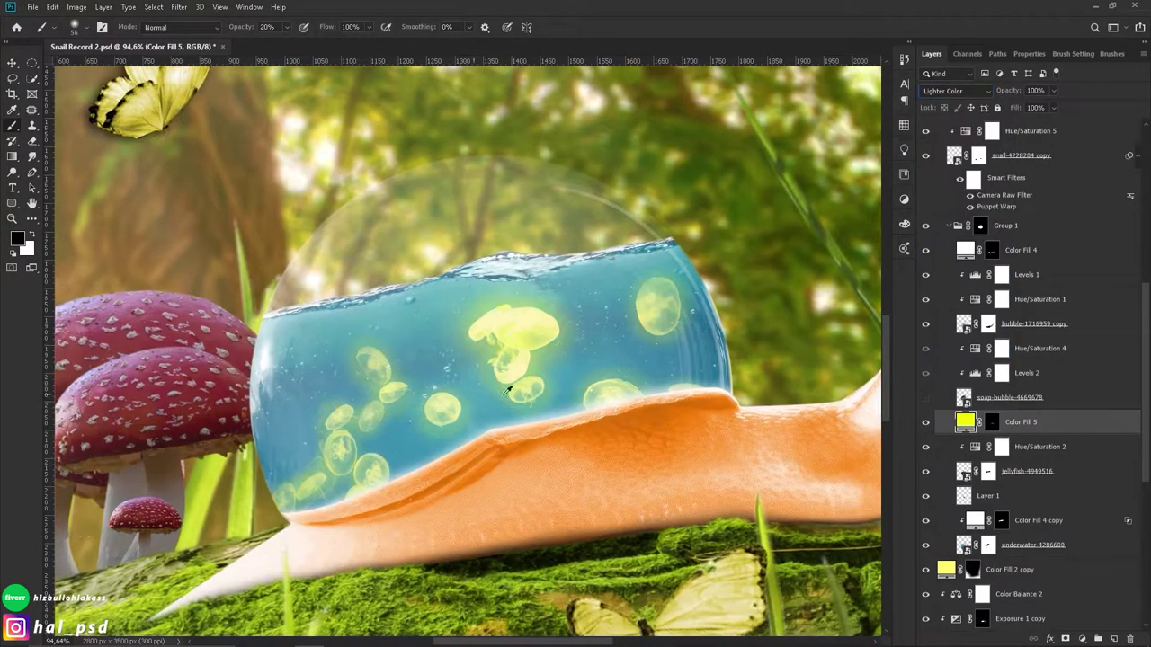
scroll(341, 418, "down", 3)
scroll(341, 419, "down", 2)
scroll(340, 418, "down", 1)
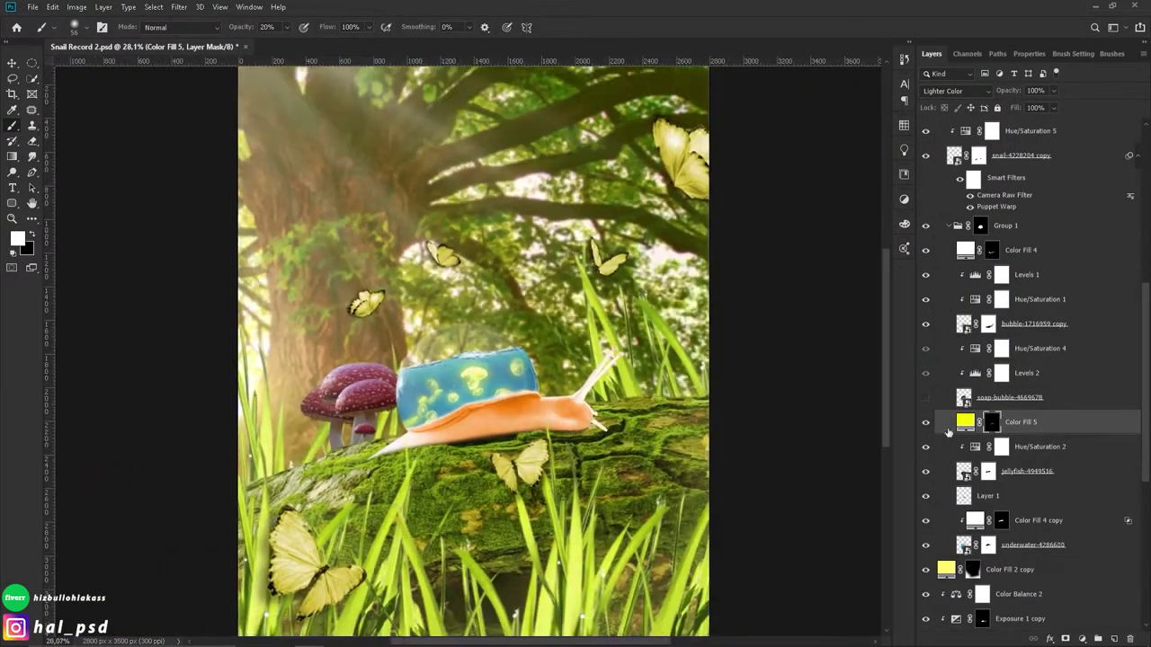
scroll(1024, 404, "down", 5)
left_click(942, 458)
Step: Apply Tilt-Shift Blur Gallery blurs to dew-1507498 copies 4 and 5
left_click(179, 7)
left_click(206, 18)
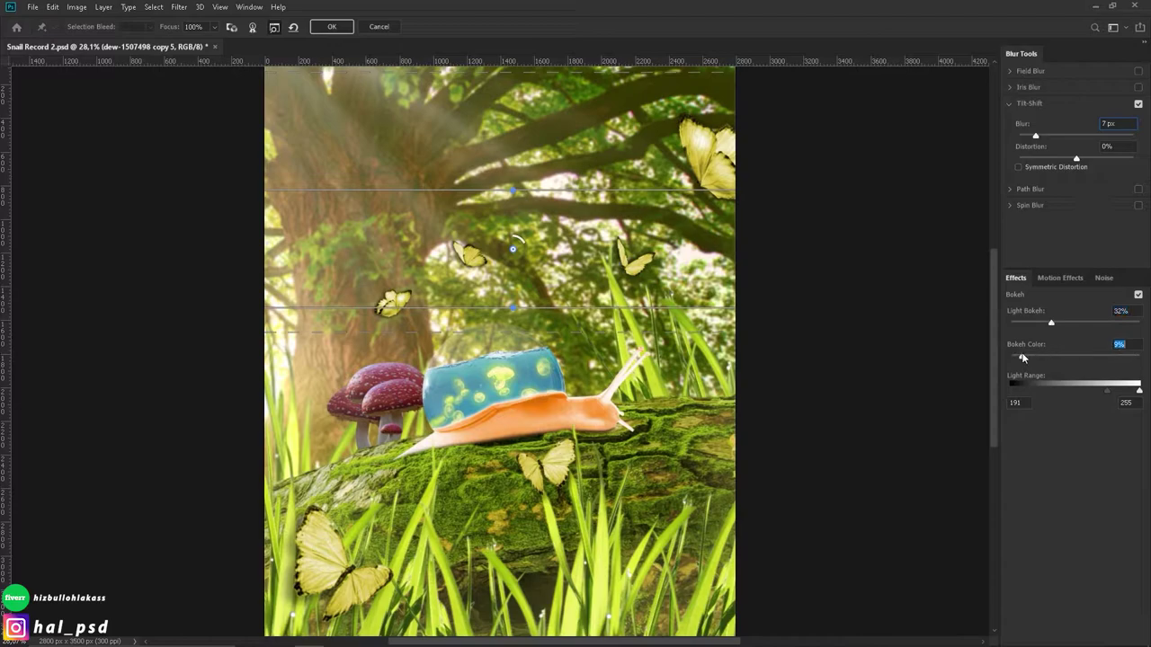
key("Return")
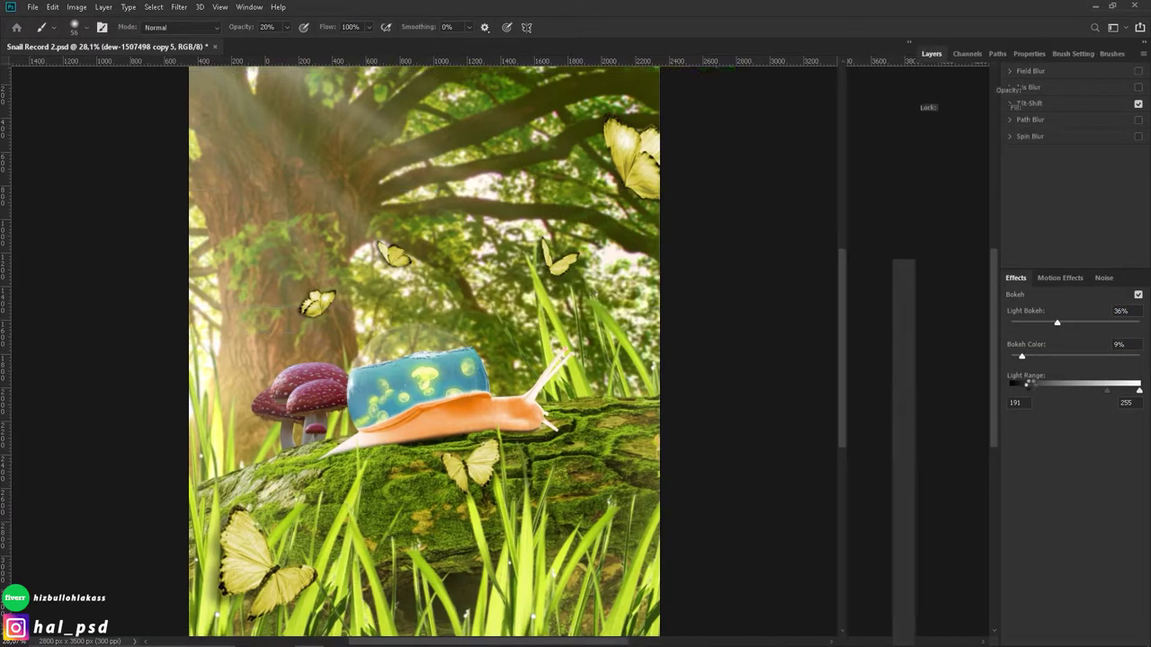
left_click(179, 6)
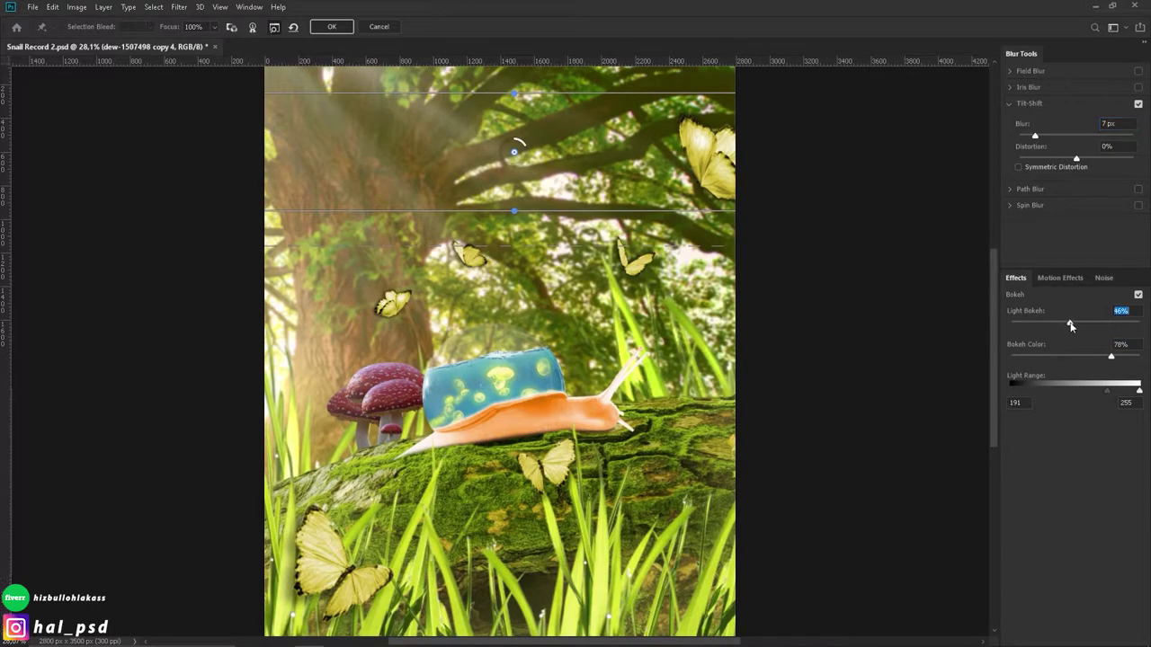
key("Return")
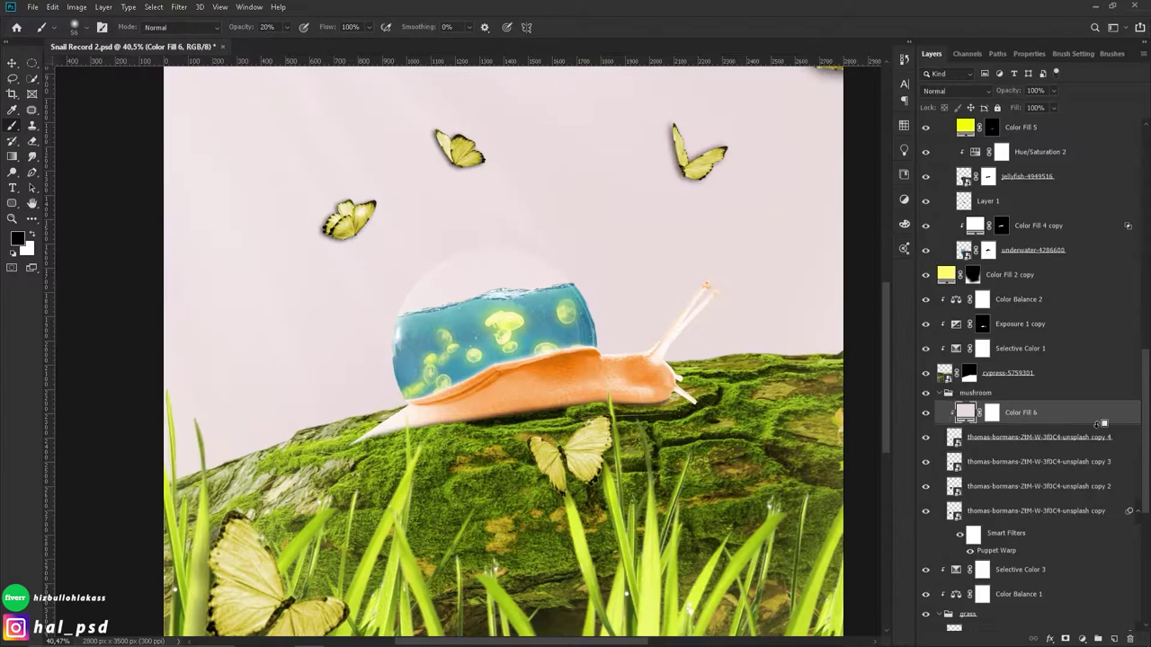
Step: Set Blend If on Color Fill 6, copy it onto another mushroom layer, and transform the bottom mushroom
double_click(1102, 423)
left_click(1078, 77)
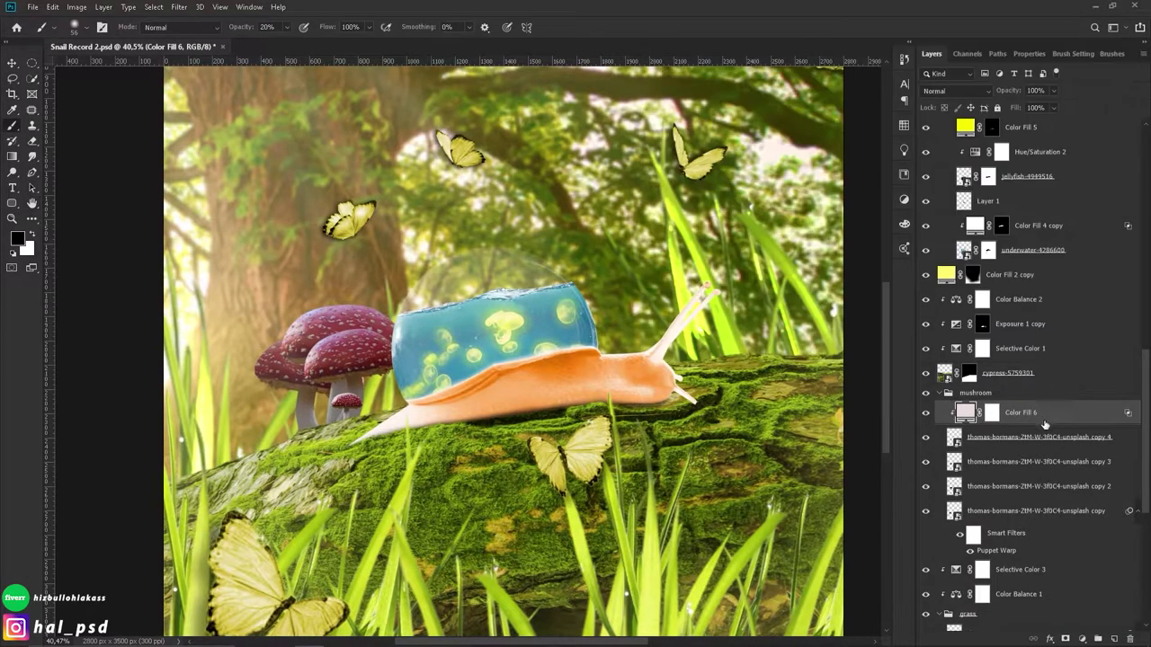
mouse_move(1020, 413)
left_mouse_down()
mouse_move(1043, 499)
mouse_move(1025, 550)
left_mouse_up()
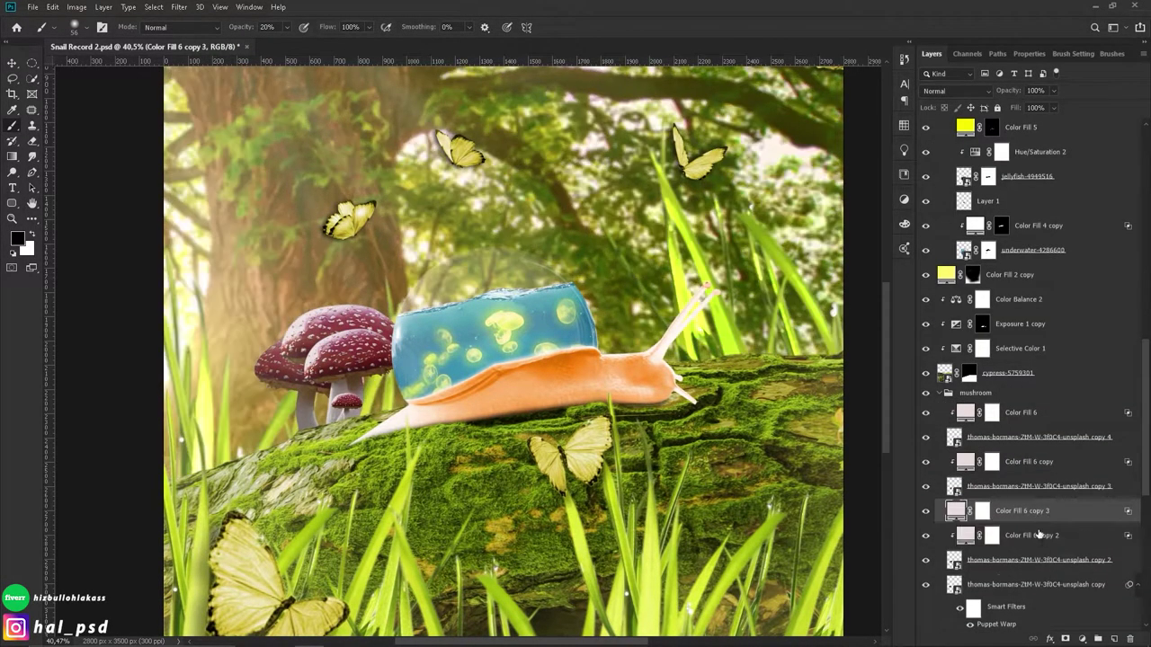
left_click(1033, 584)
key("ctrl+t")
right_click(366, 433)
left_click(387, 449)
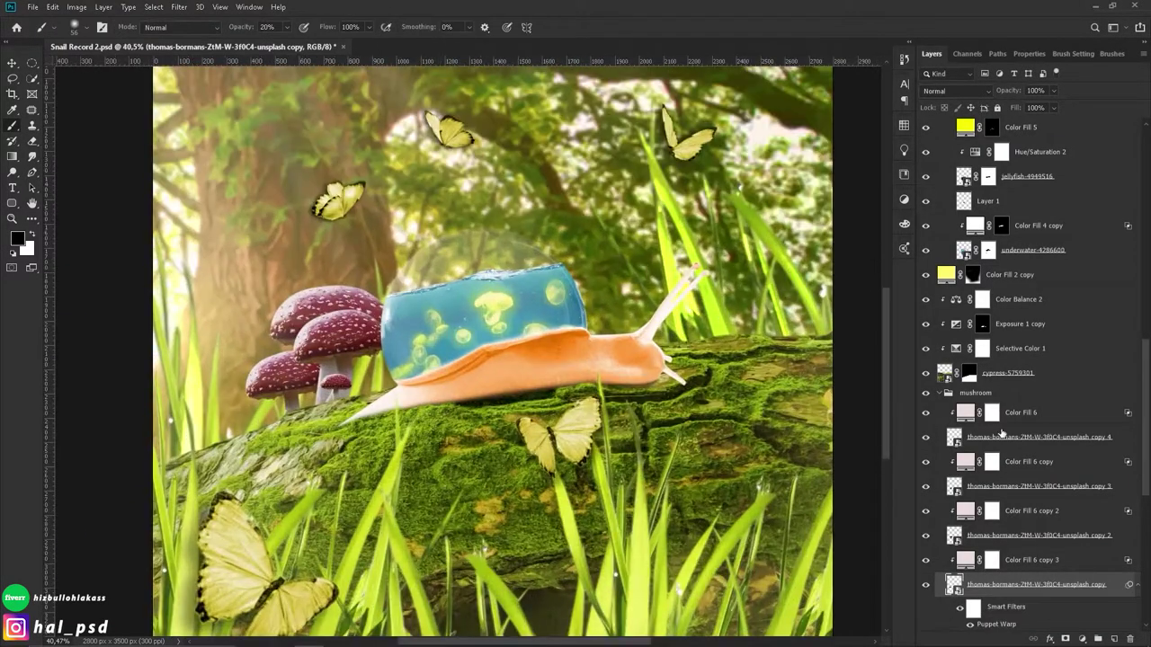
Step: Apply a 15 px Field Blur to the top mushroom copy
left_click(1000, 436)
left_click(179, 6)
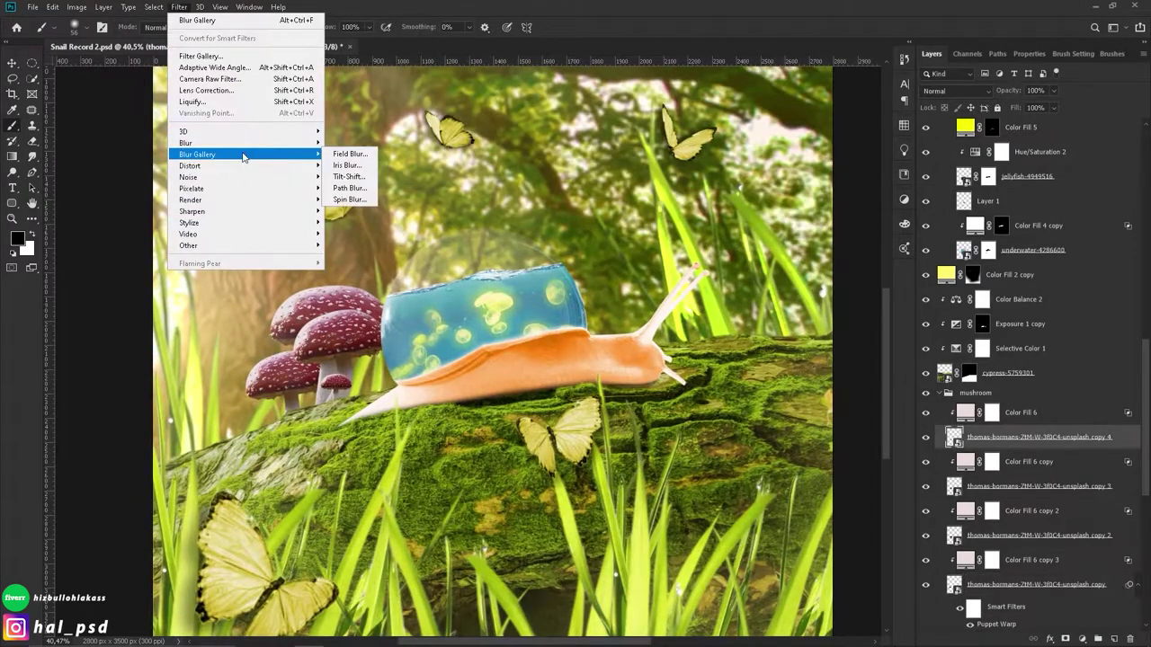
left_click(346, 151)
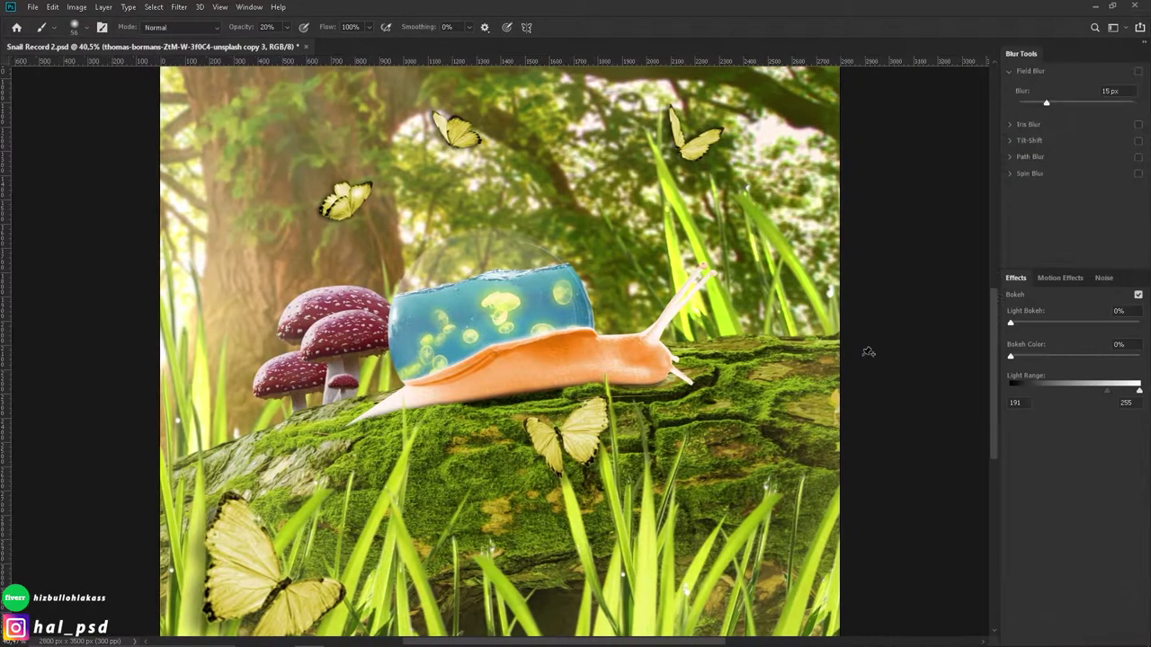
left_click_drag(1025, 103, 1046, 105)
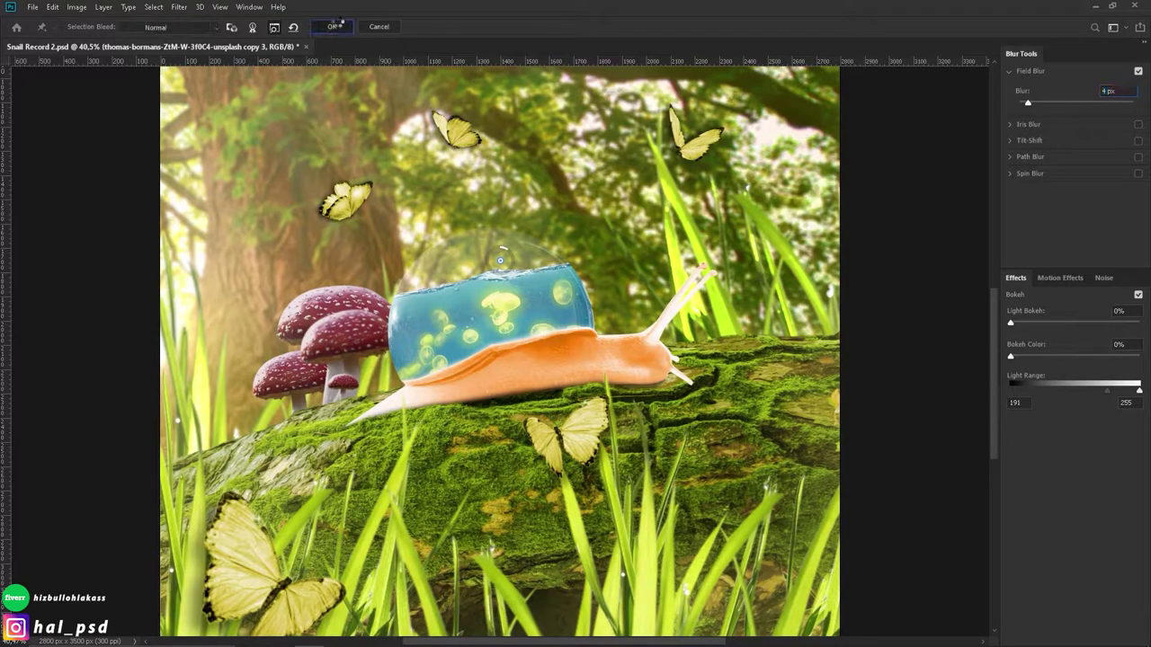
left_click(340, 26)
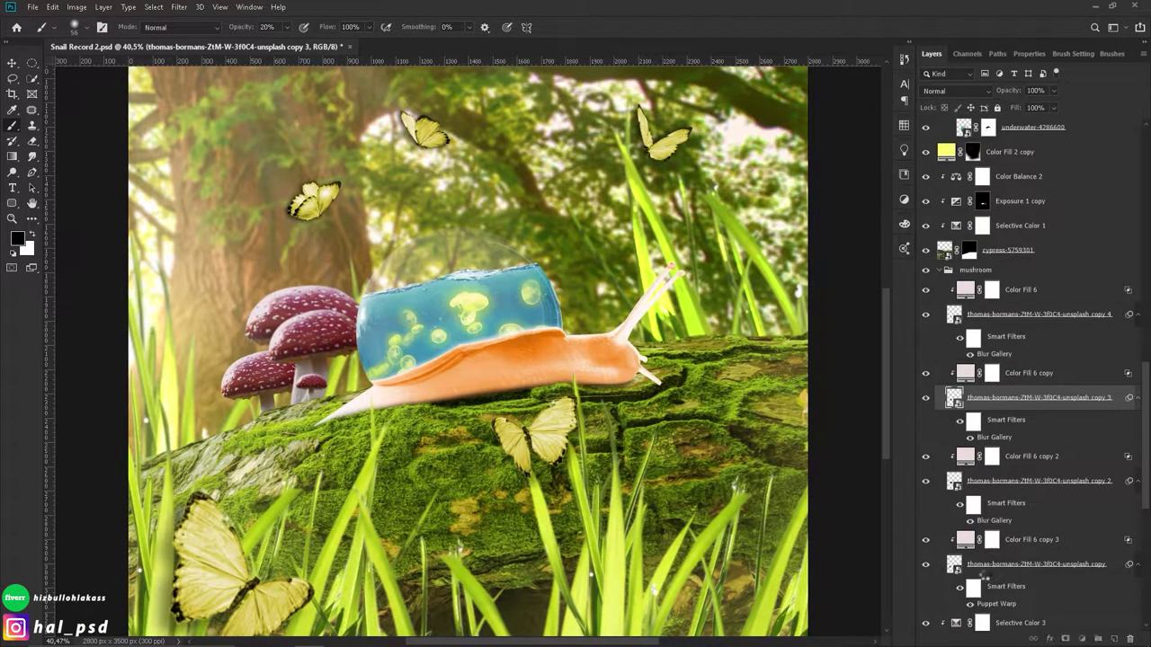
key("ctrl+0")
Step: Reopen the field blur on the background and pin the mushroom and the snail's body
left_click(979, 455)
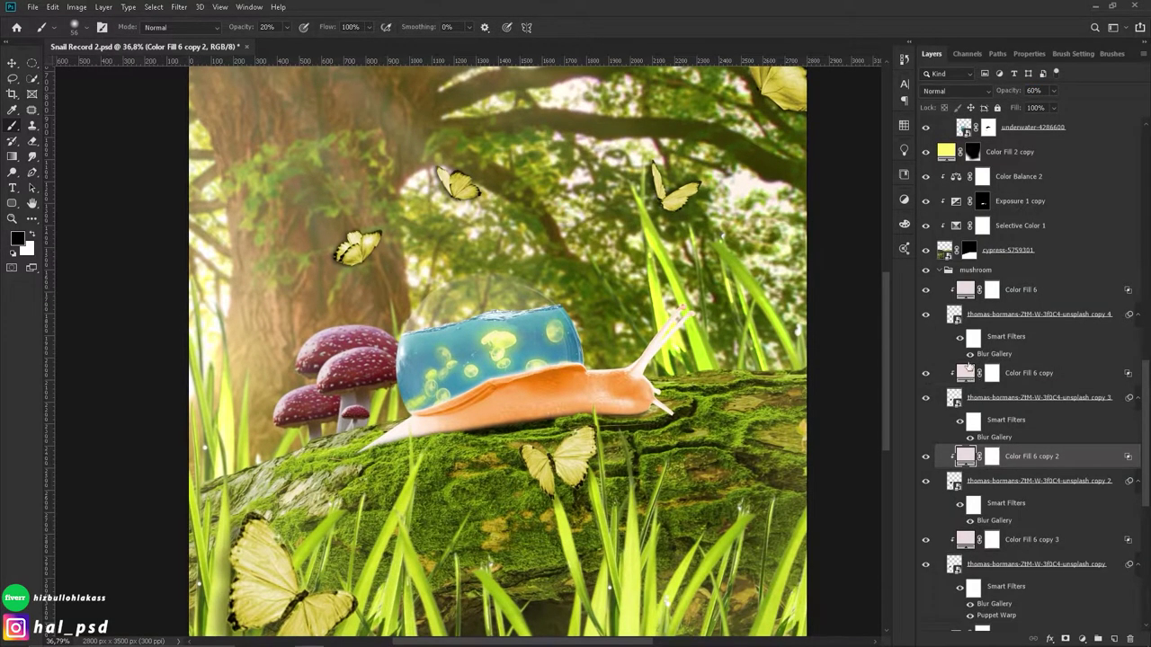
left_click(1024, 372)
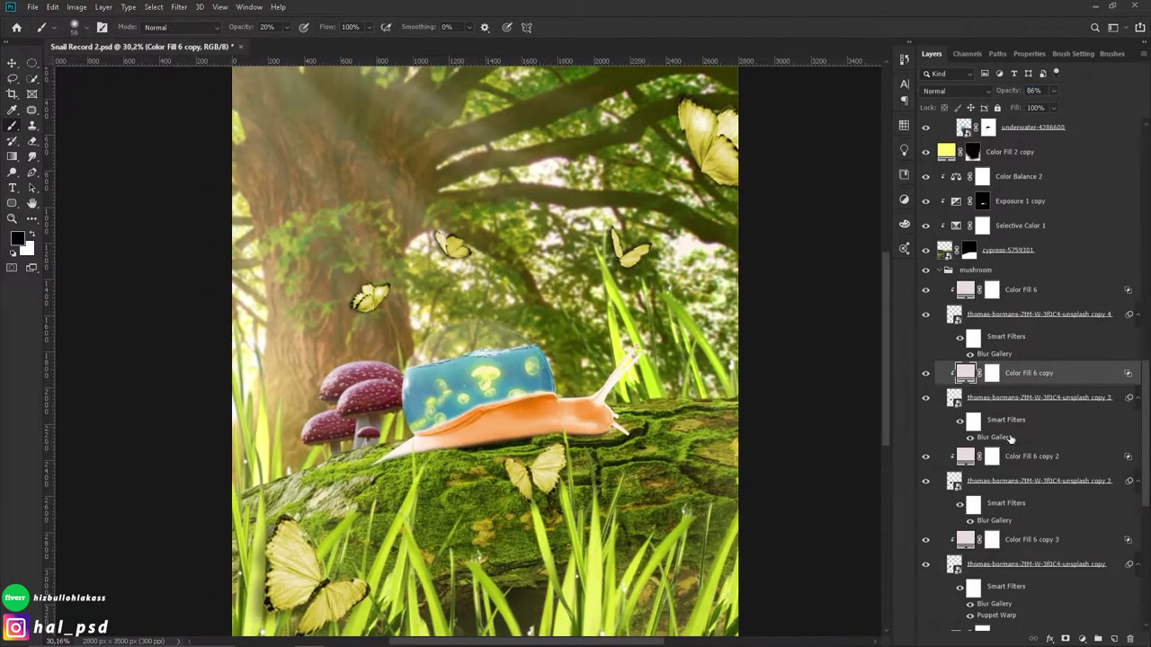
double_click(1009, 438)
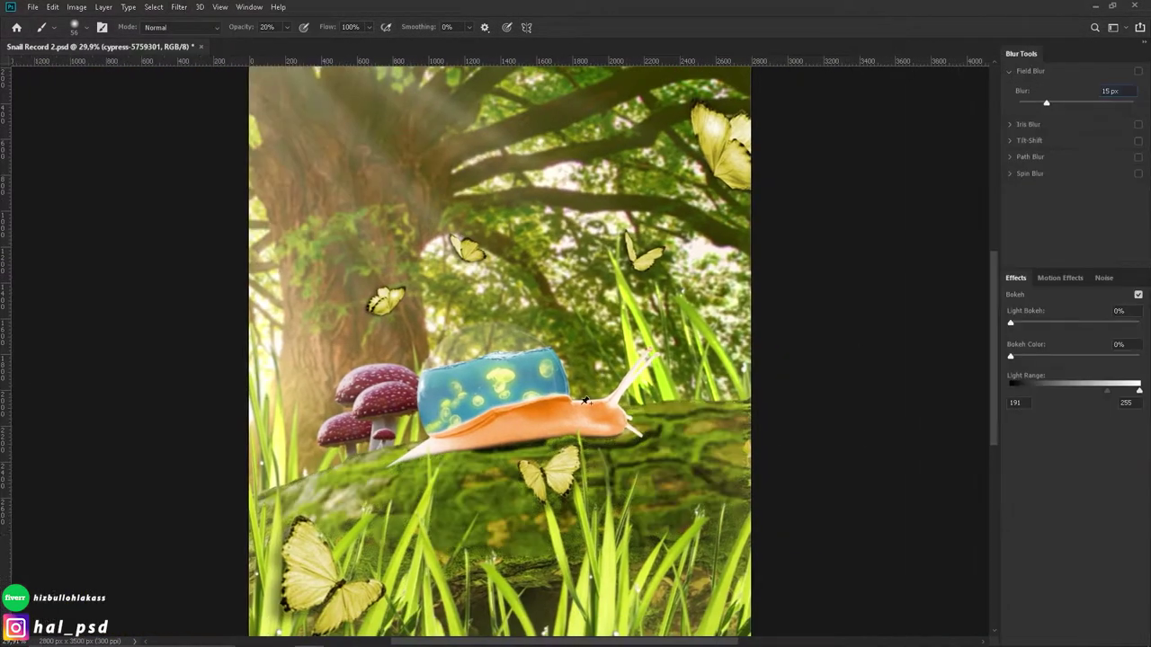
left_click(378, 26)
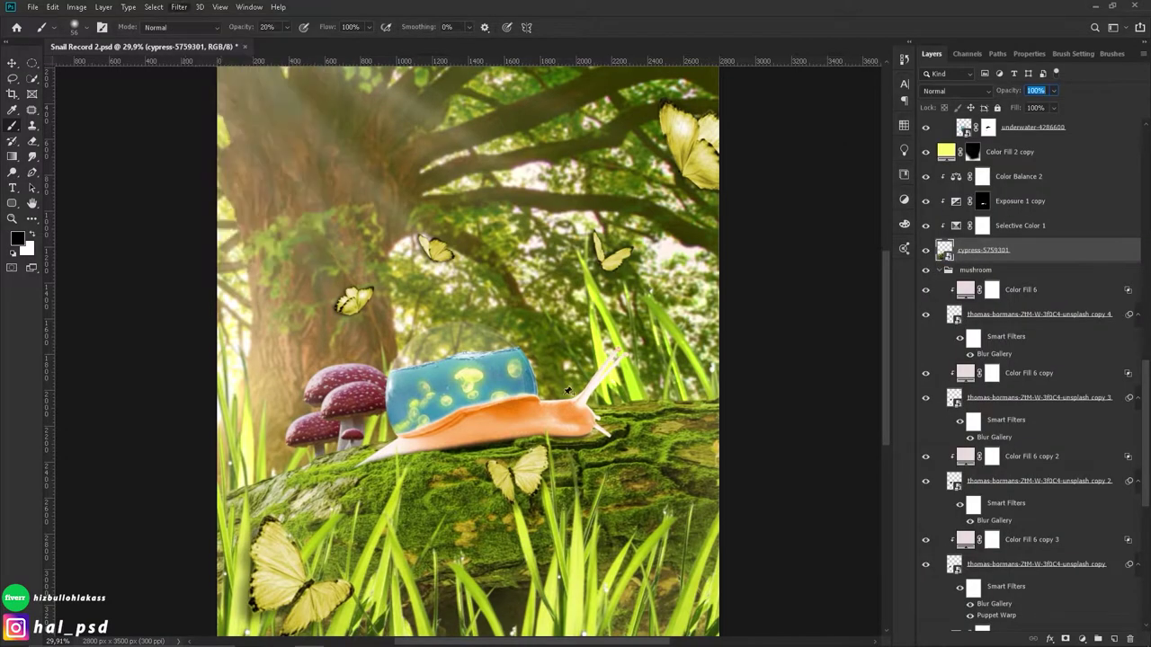
double_click(1010, 438)
left_click(343, 430)
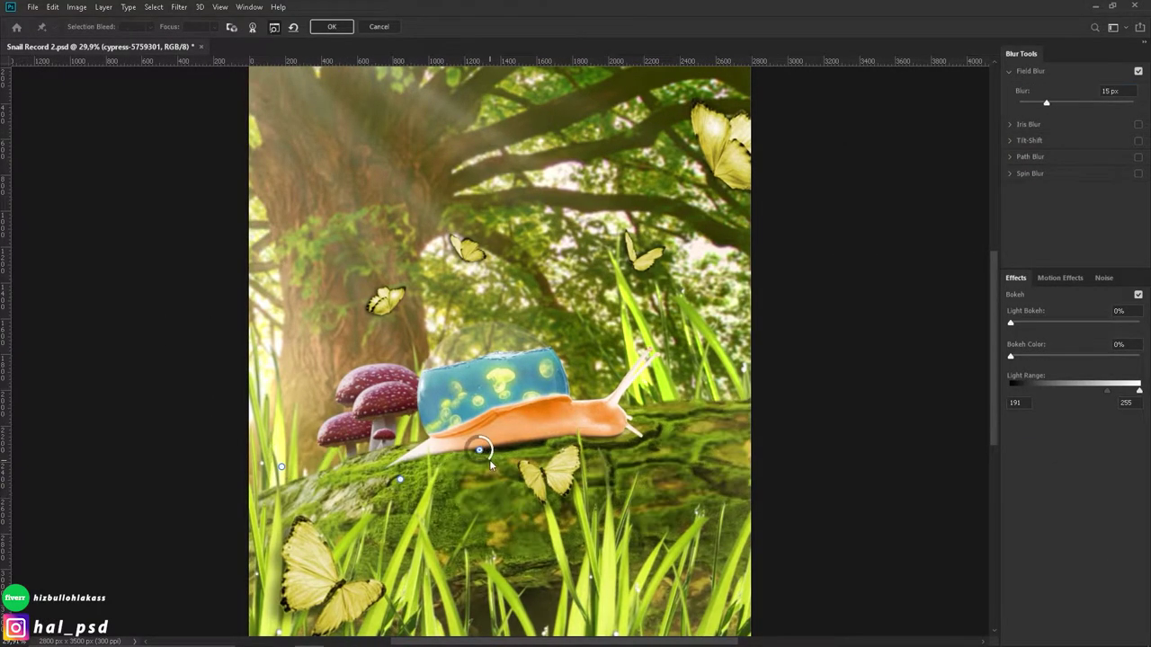
left_click(557, 432)
left_click(627, 432)
Step: Add field-blur pins at the snail's head, the lower and foreground grass, and the log's left
left_click(667, 386)
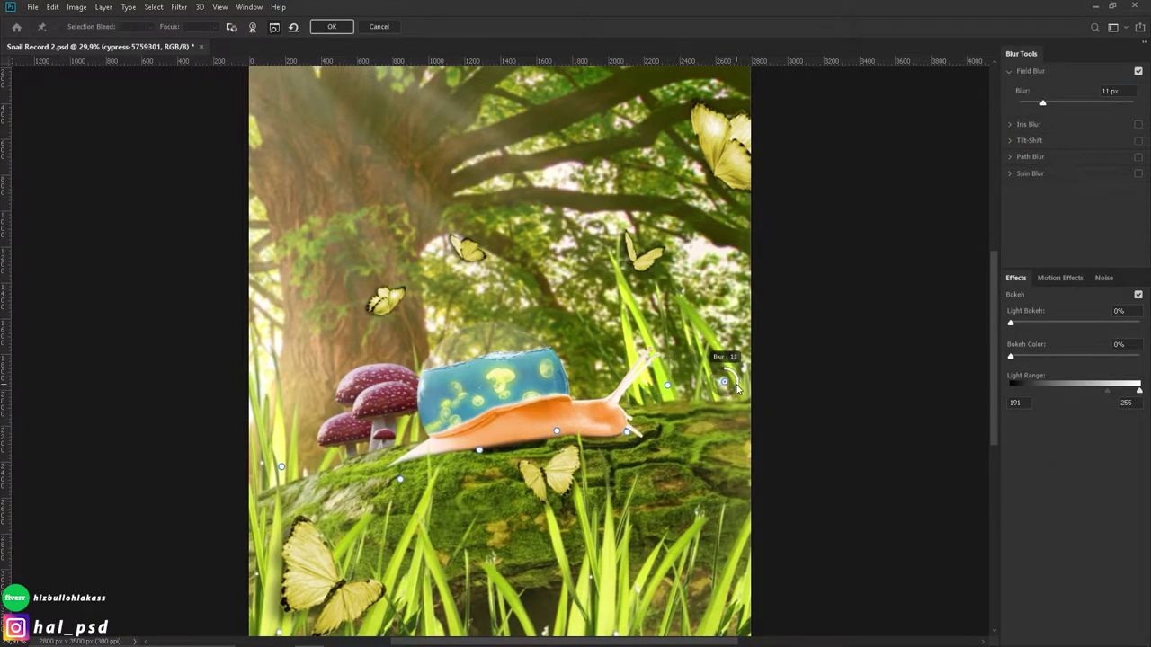
left_click(622, 580)
left_click(479, 576)
left_click(304, 529)
Step: Lower the blur strength at the mushroom pin and apply the field blur
left_click(341, 446)
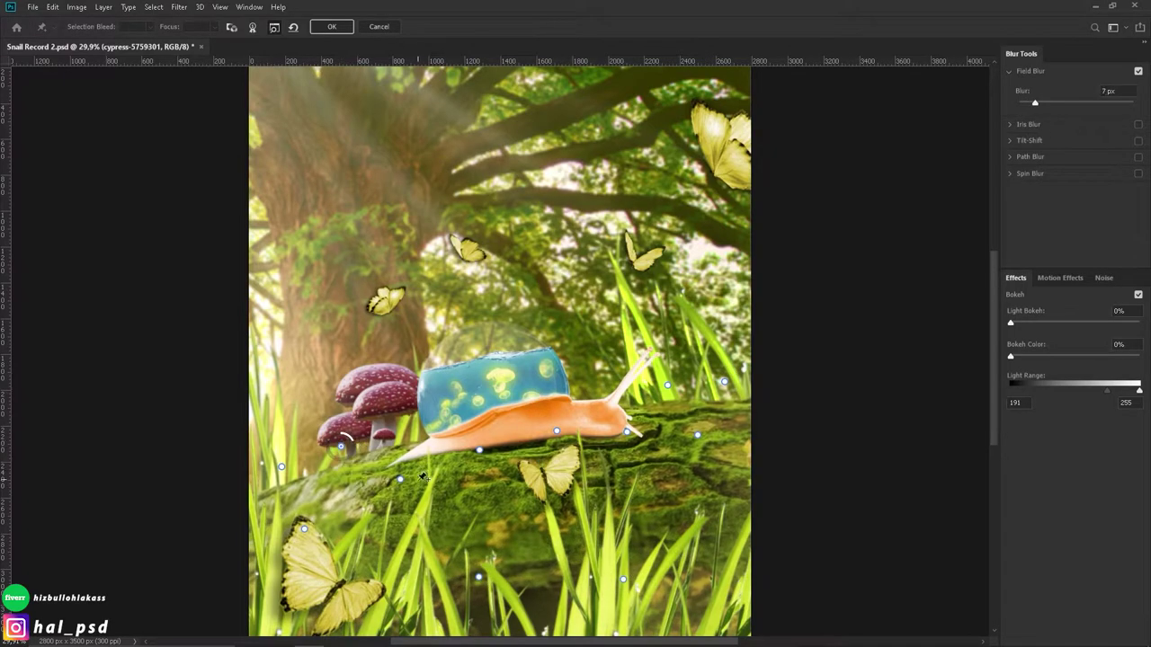
scroll(431, 445, "up", 1)
left_click_drag(432, 445, 458, 405)
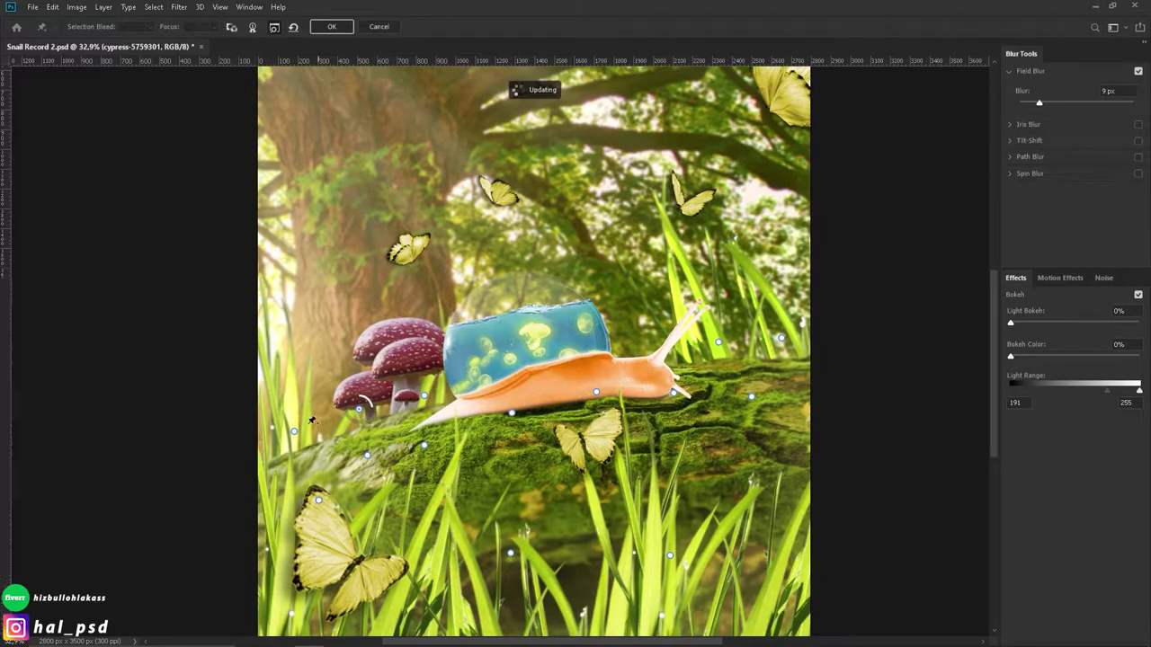
left_click_drag(438, 405, 441, 388)
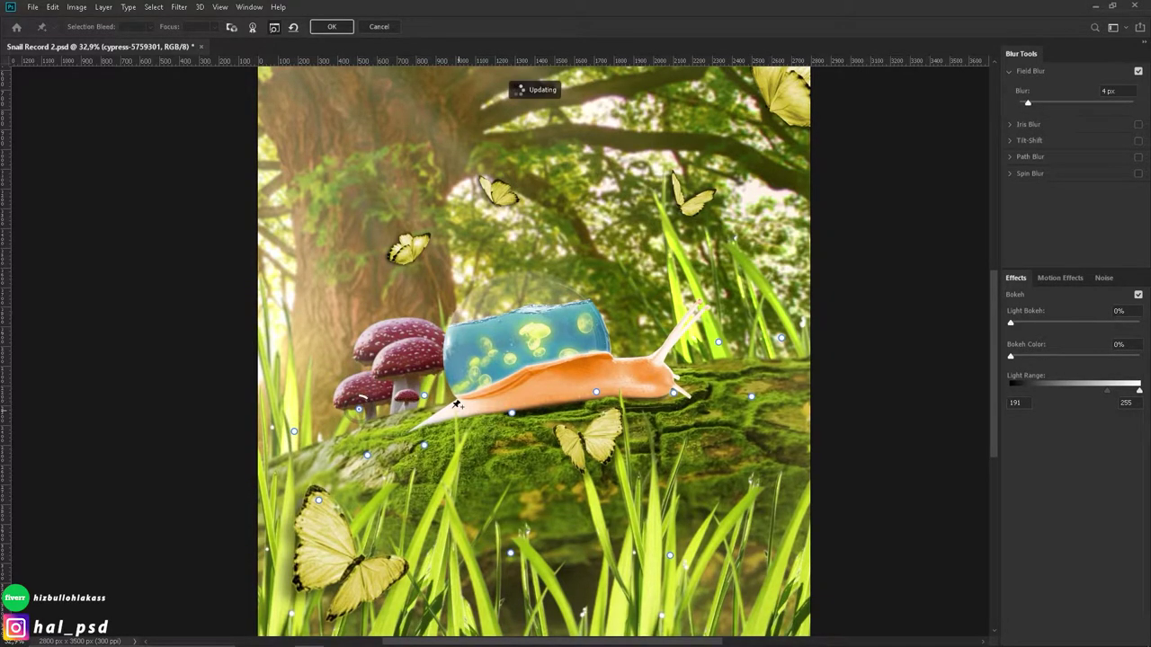
left_click(332, 26)
Step: Add a clipped Hue/Saturation adjustment layer directly above Layer 1
scroll(497, 335, "down", 1)
key("v")
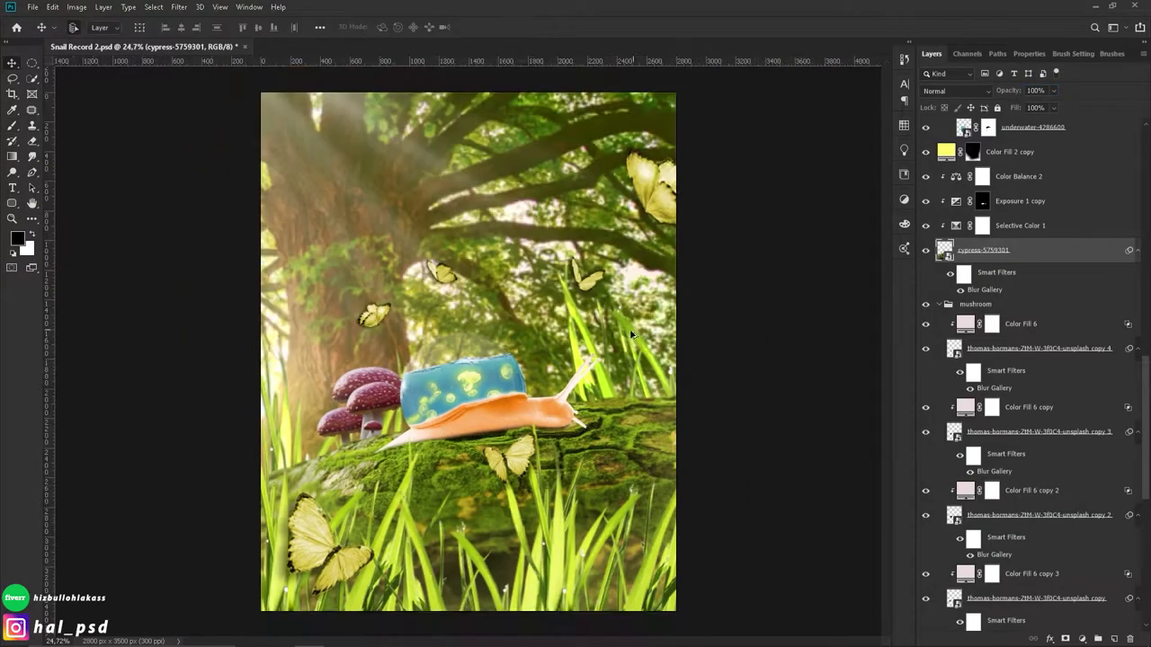
left_click(939, 304)
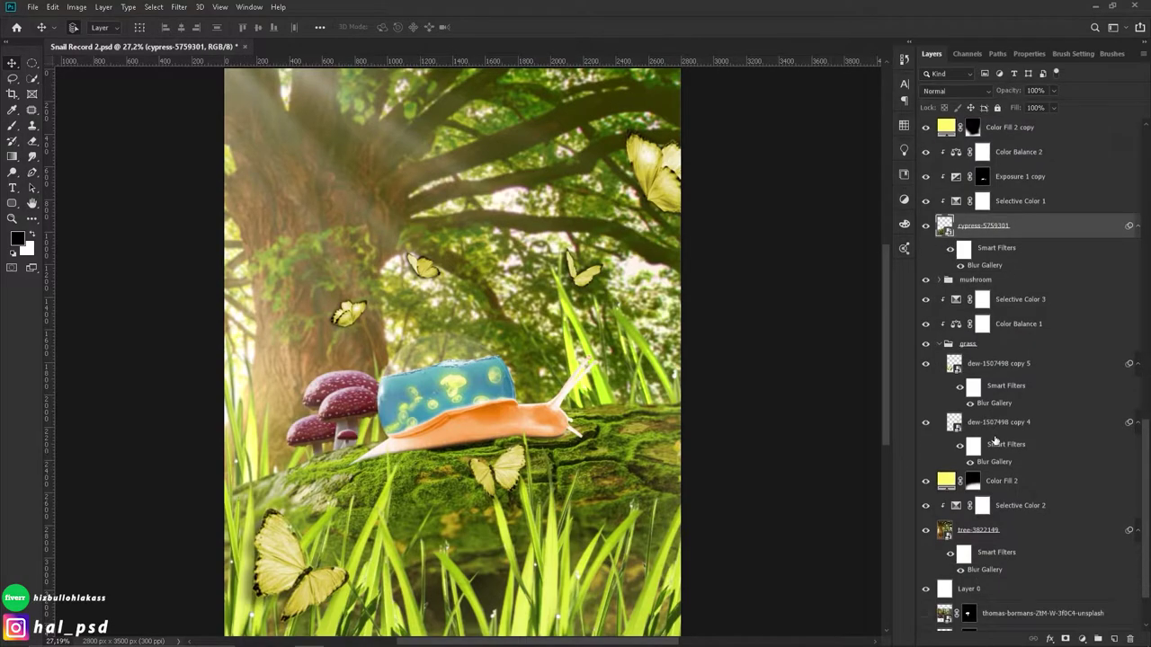
scroll(1034, 360, "up", 5)
left_click(1034, 298)
left_click(1081, 638)
left_click(1088, 526)
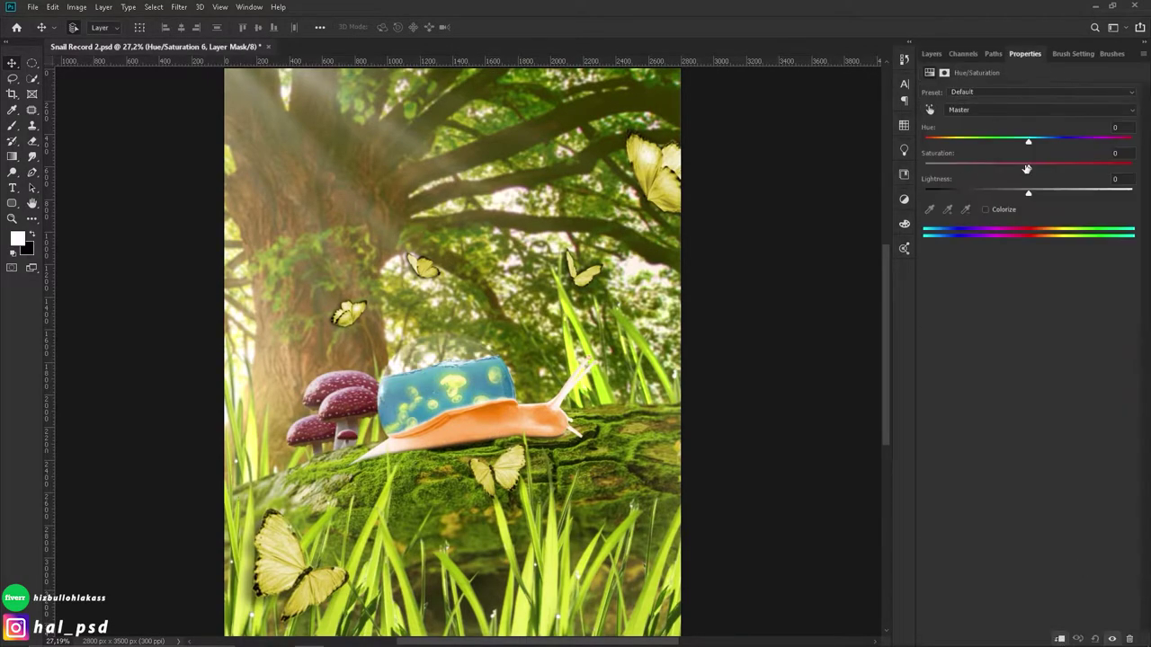
left_click(931, 53)
left_click_drag(987, 250, 1016, 311)
Step: Shift Hue/Saturation 6 hue and lightness so the shell water turns cyan (Hue 186, Saturation 25)
double_click(1018, 282)
left_click_drag(1079, 141, 1030, 142)
left_click_drag(1028, 193, 1040, 195)
Step: Clip the Color Fill 4 copy layer to the layer below and select its mask
left_click(932, 53)
left_click(1061, 250)
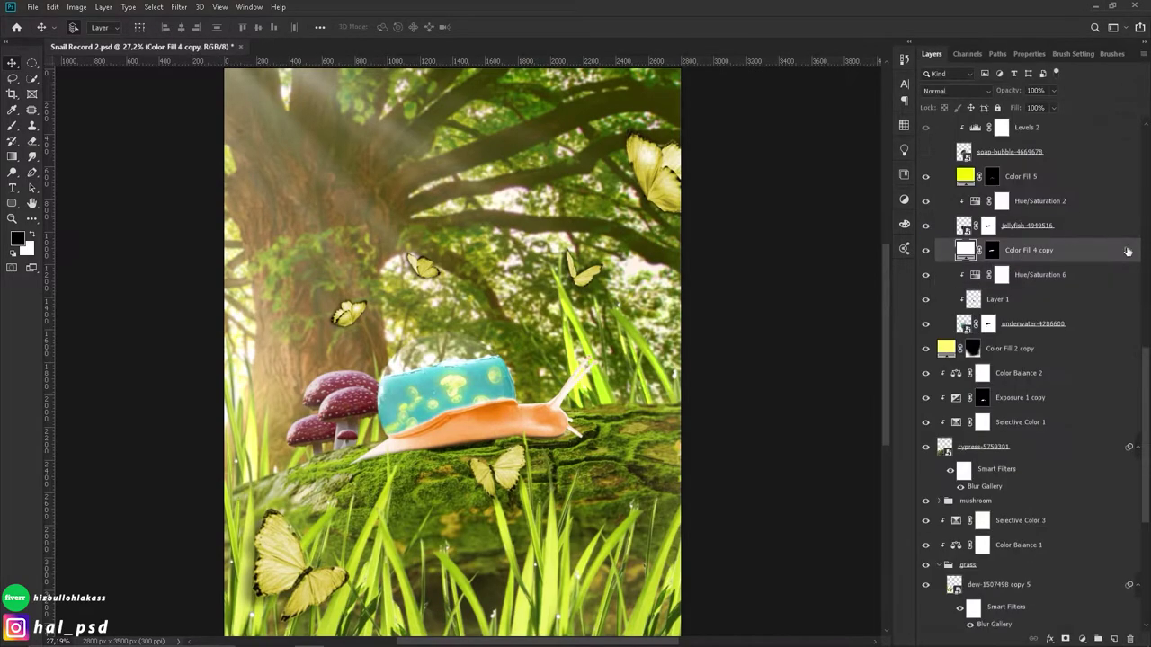
double_click(1060, 249)
key("Escape")
scroll(758, 258, "up", 5)
key("ctrl+alt+g")
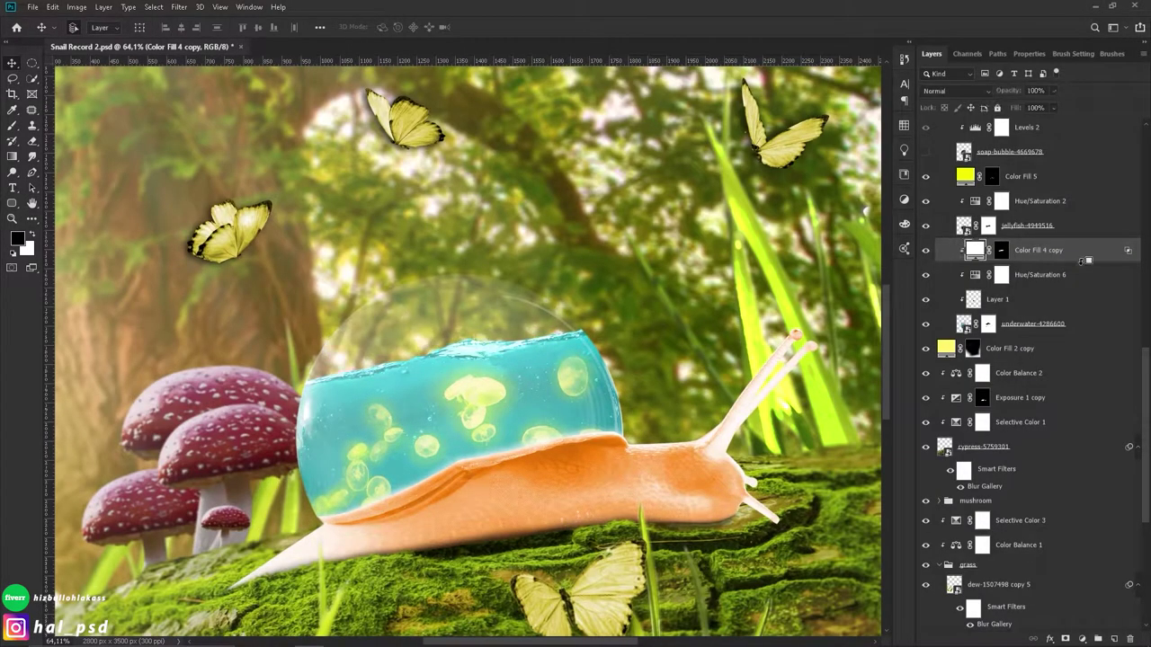
scroll(436, 443, "down", 5)
scroll(436, 442, "up", 8)
scroll(436, 443, "down", 5)
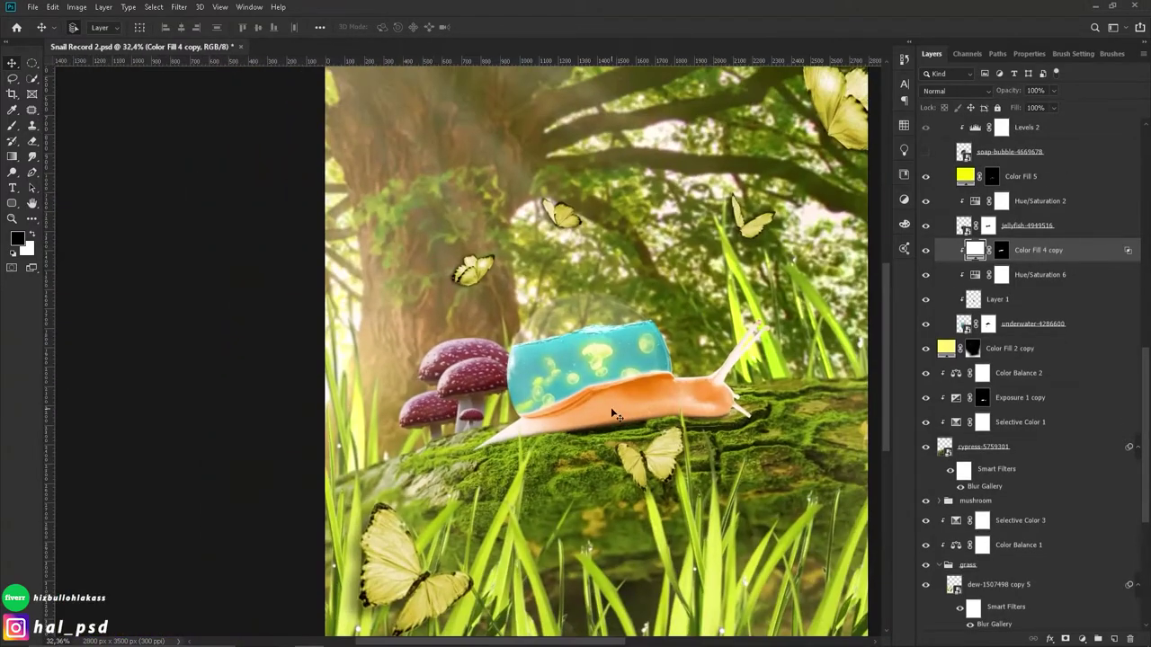
scroll(925, 235, "up", 5)
left_click(991, 250)
Step: Apply a Blur Gallery tilt-shift blur to the foreground grass layer
key("x")
key("b")
scroll(335, 359, "up", 1)
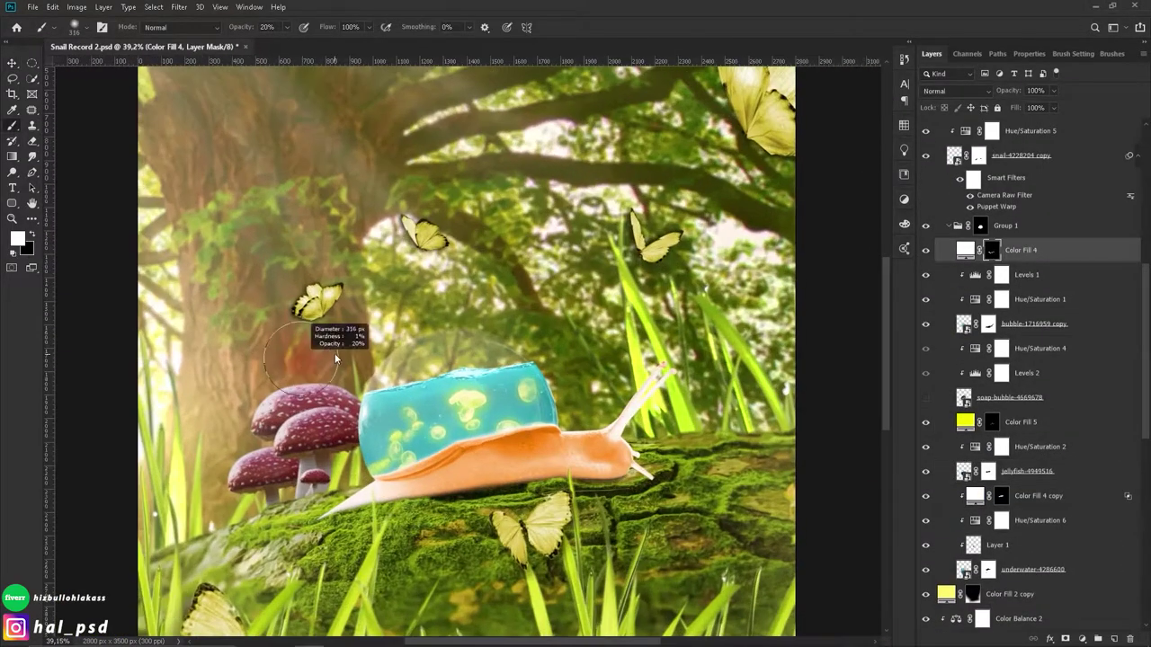
scroll(335, 320, "down", 1)
scroll(335, 320, "down", 1)
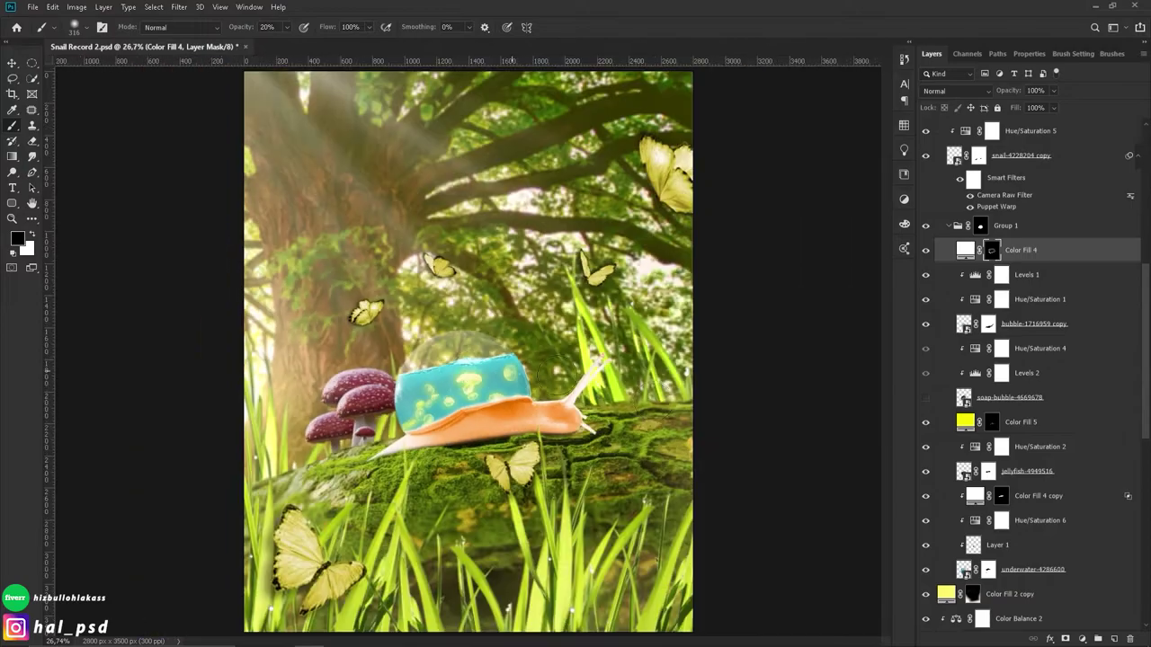
scroll(336, 320, "down", 1)
left_click(948, 225)
left_click(966, 259)
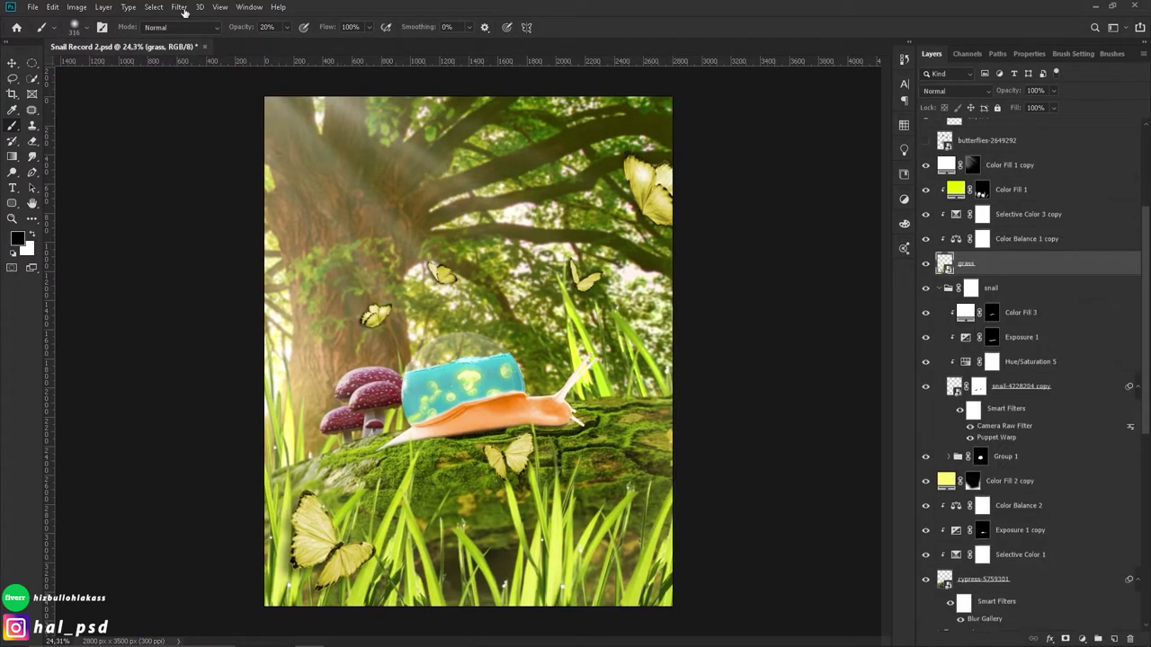
left_click(179, 6)
left_click(341, 254)
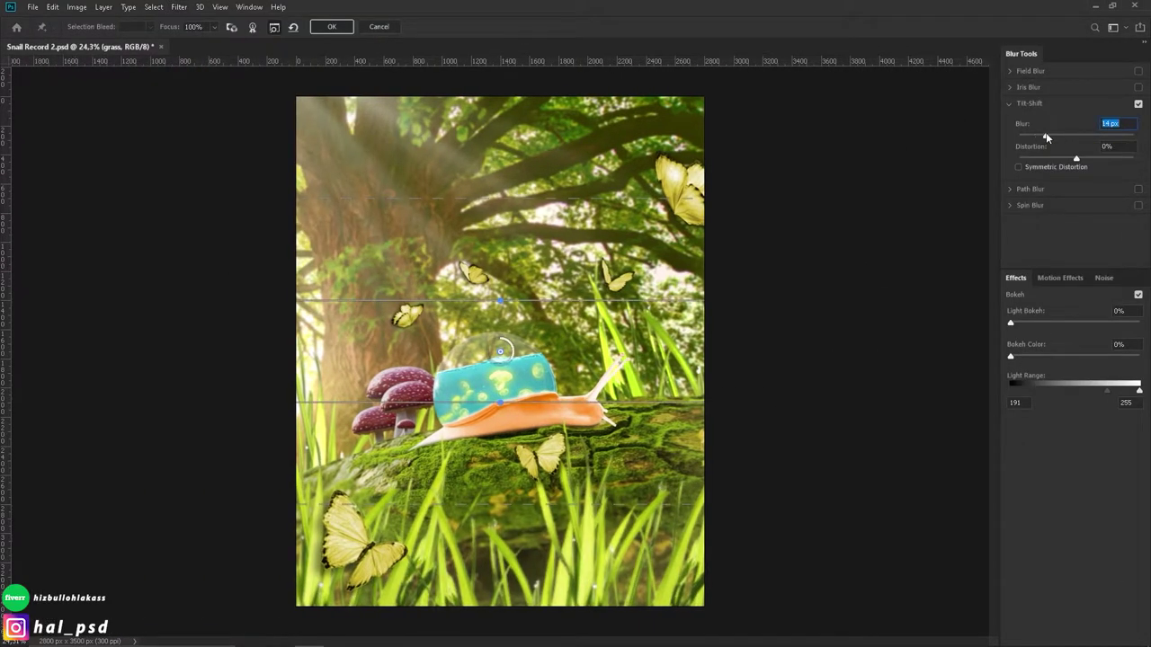
left_click(339, 25)
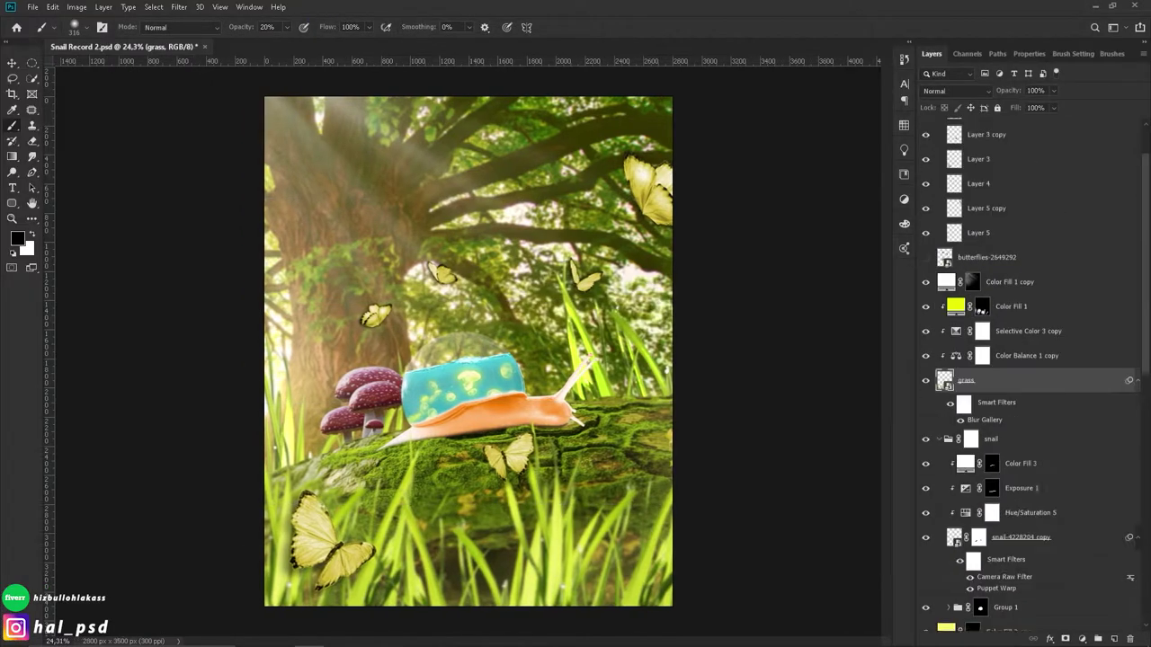
scroll(1033, 315, "up", 5)
Step: Convert Layer 2 to a smart object and give it a path blur
double_click(958, 159)
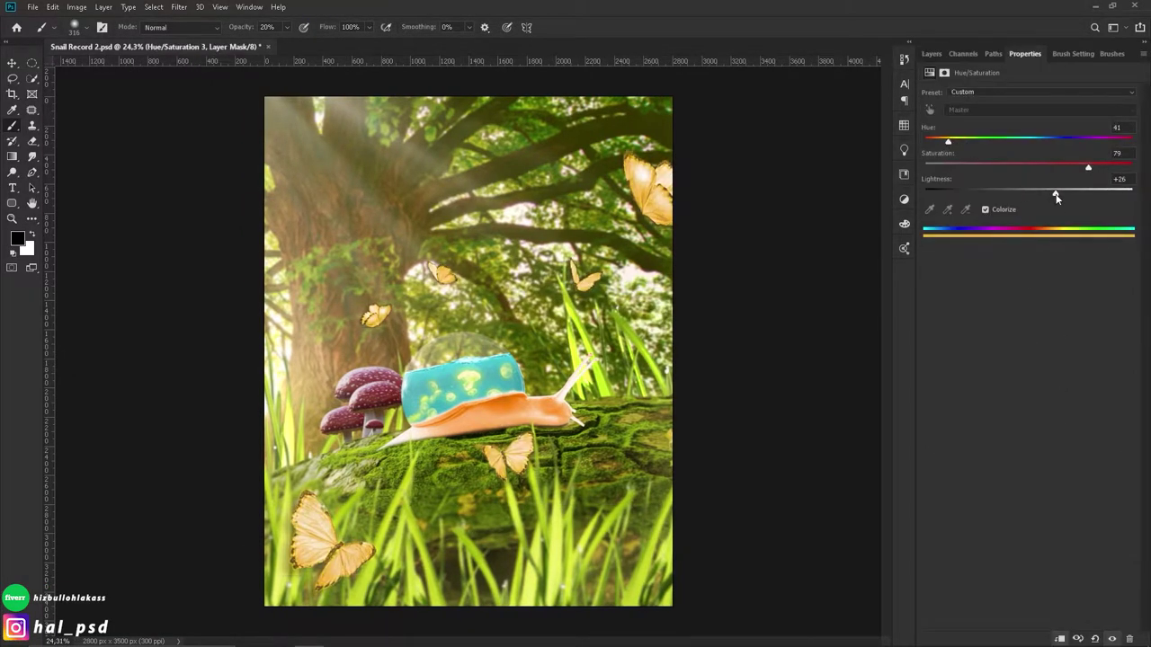
left_click(931, 53)
right_click(989, 169)
left_click(959, 214)
left_click(179, 6)
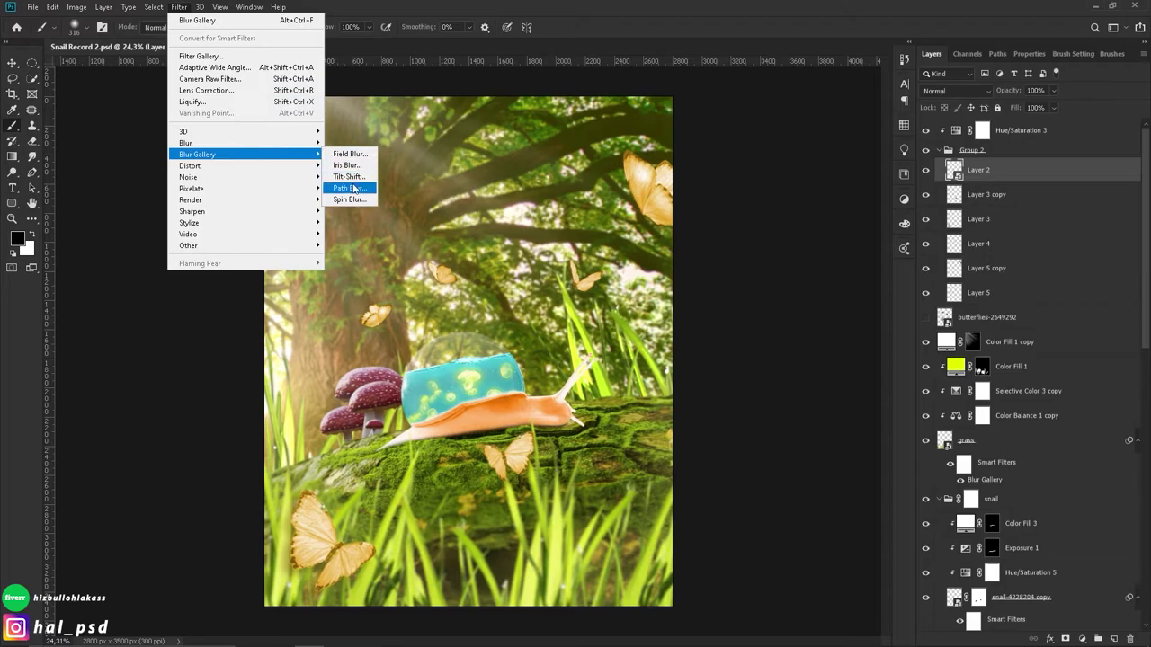
left_click(351, 188)
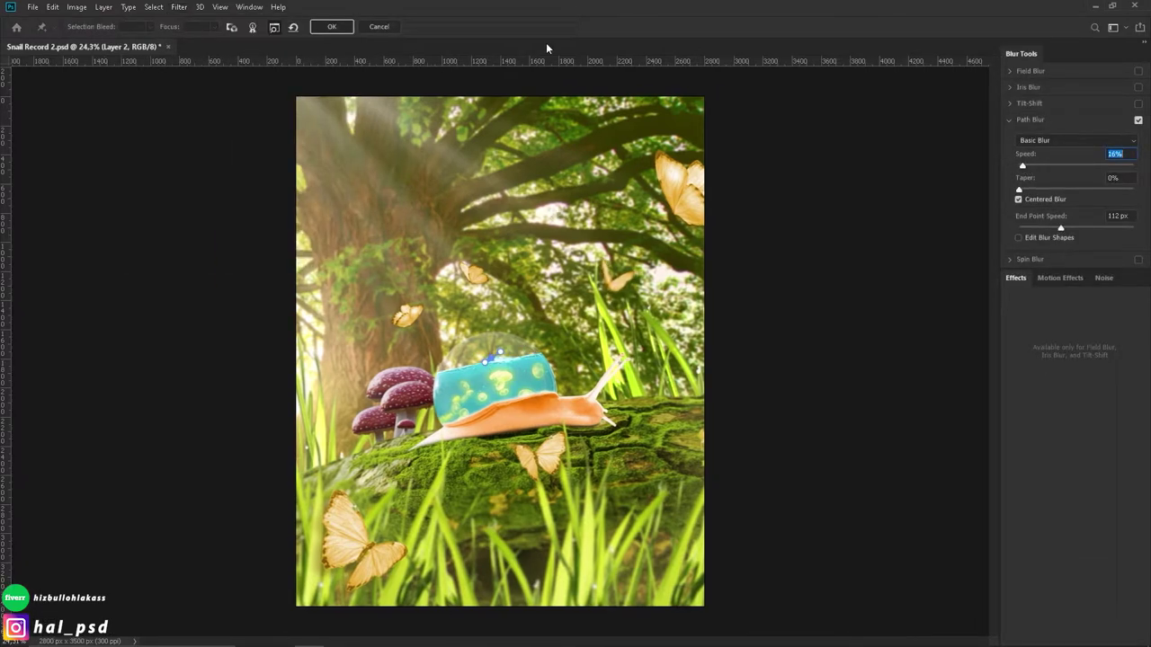
key("Return")
Step: Apply a path blur with reduced speed to Layer 3 copy
left_click(970, 231)
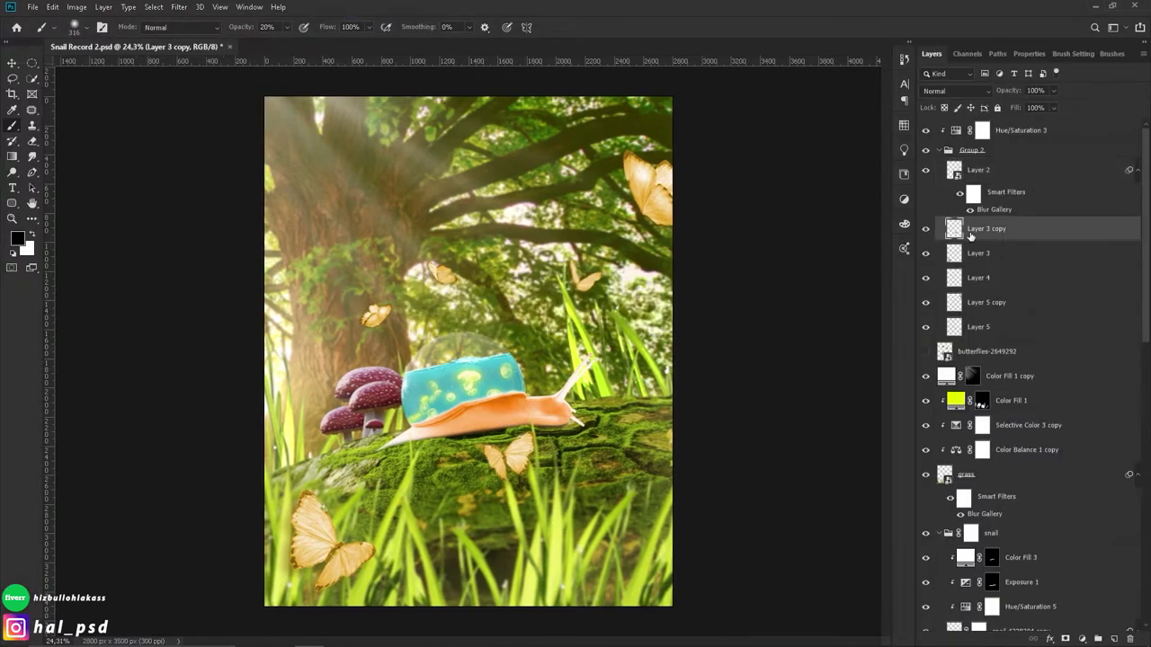
left_click(187, 9)
left_click(216, 20)
left_click_drag(1094, 166, 1025, 169)
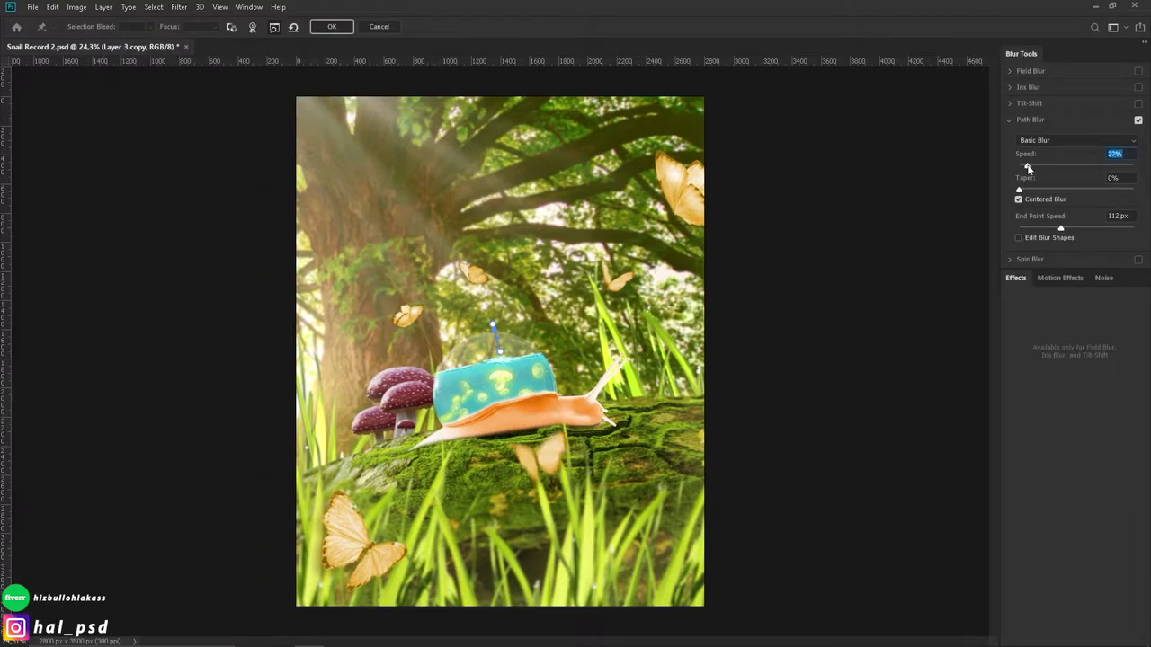
left_click(324, 28)
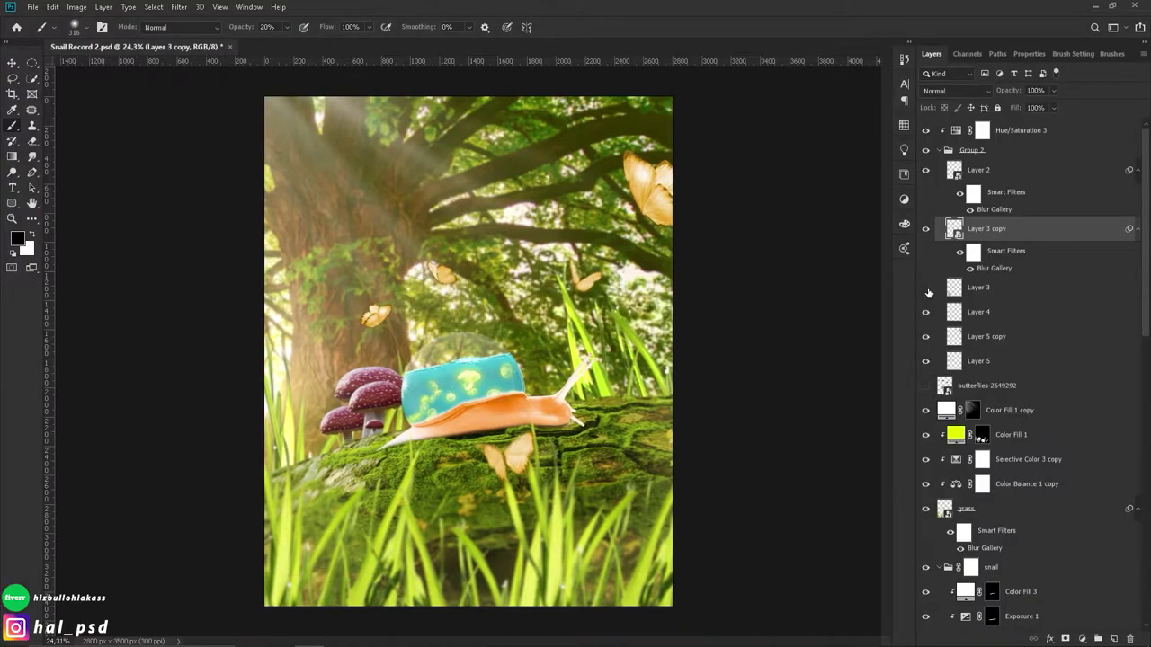
Step: Switch Layer 3's Blur Gallery from field blur to path blur and apply it
left_click(179, 6)
left_click(378, 146)
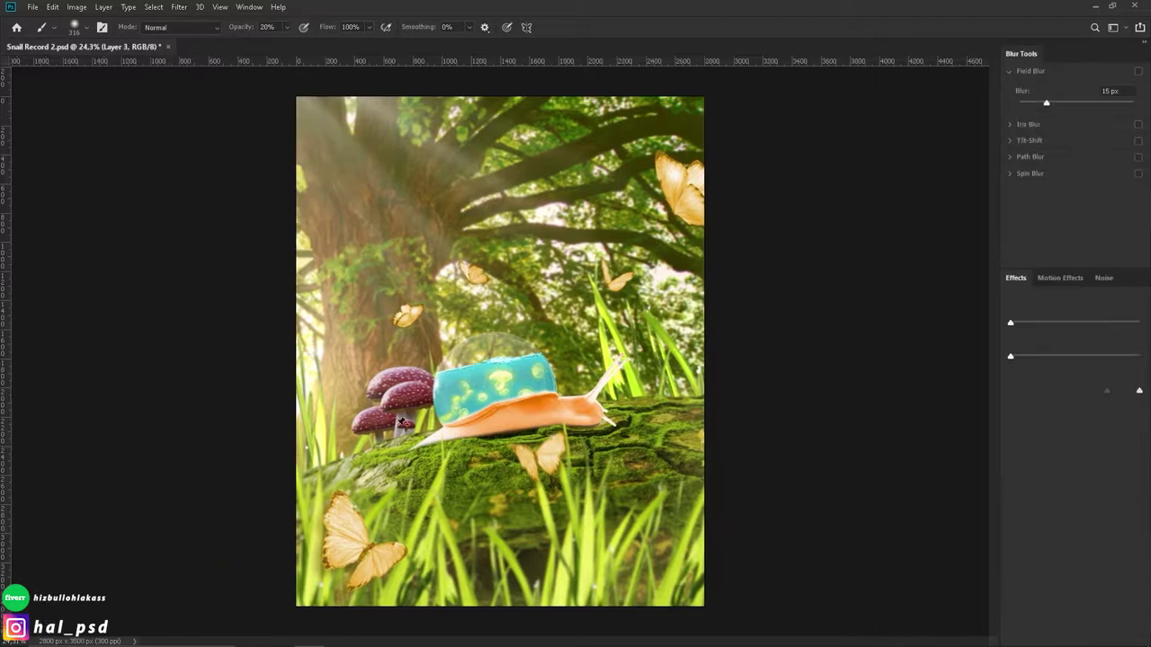
left_click(1030, 157)
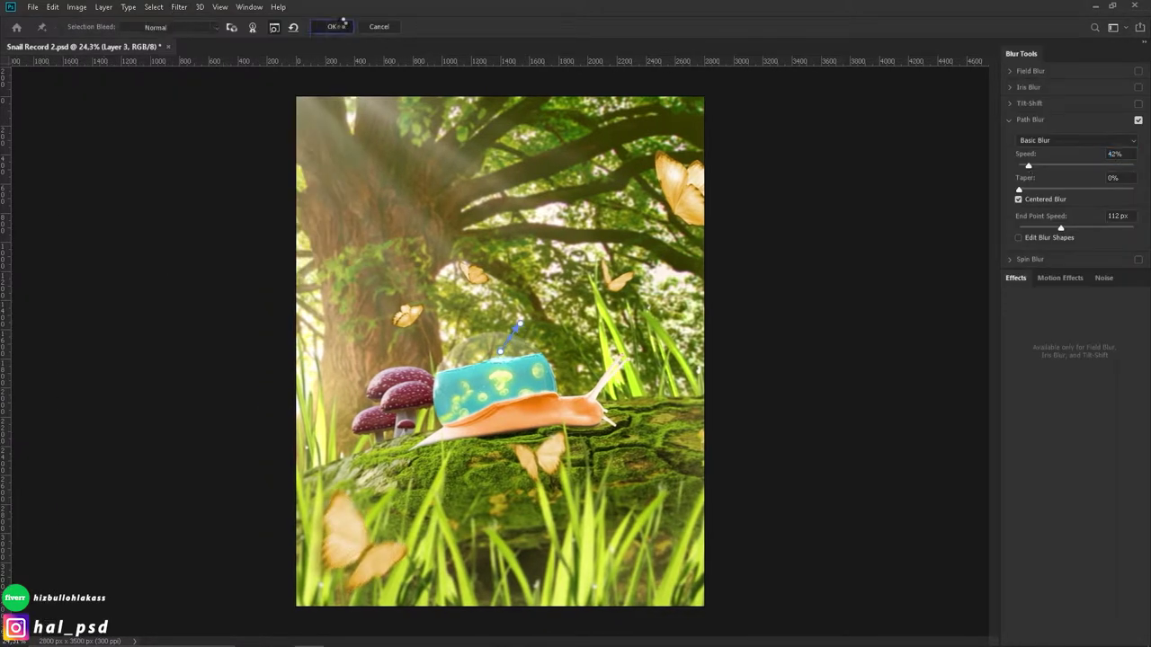
left_click(336, 26)
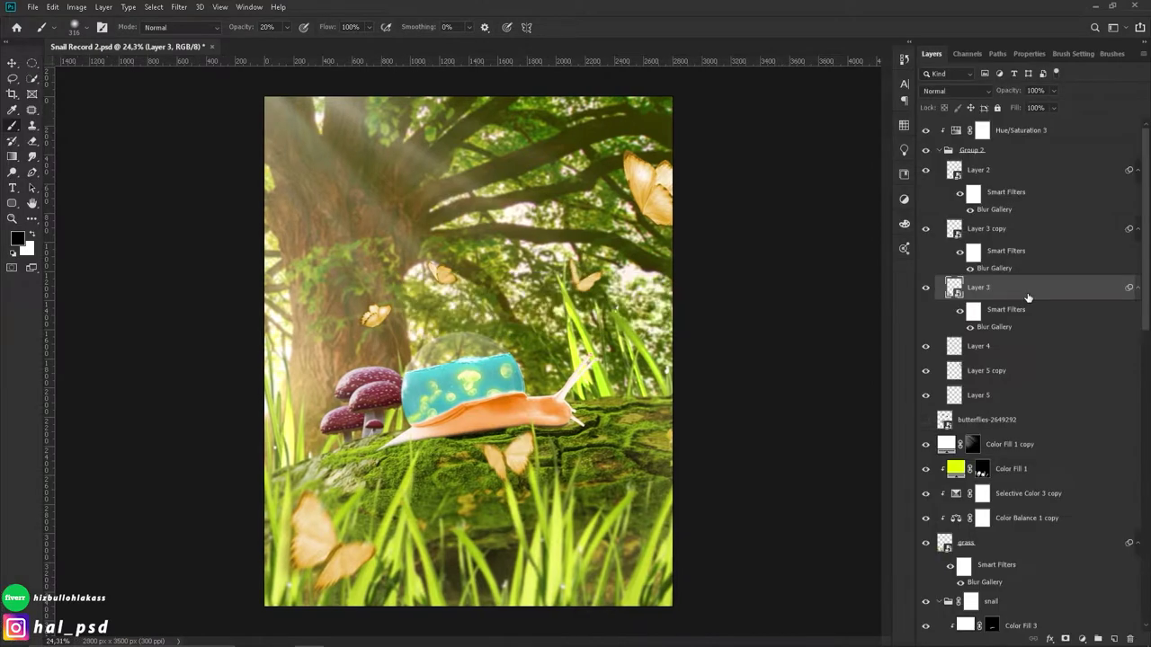
Step: Apply path blurs to Layer 4, Layer 5 copy and Layer 5
left_click(989, 346)
left_click(179, 6)
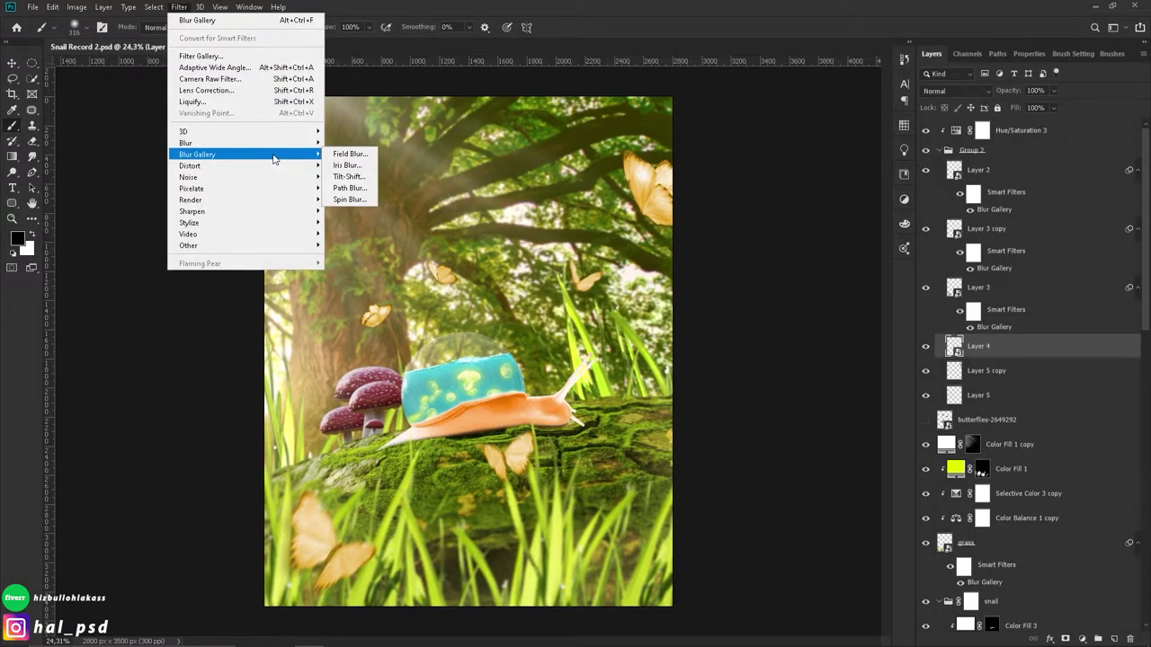
left_click(350, 188)
key("Return")
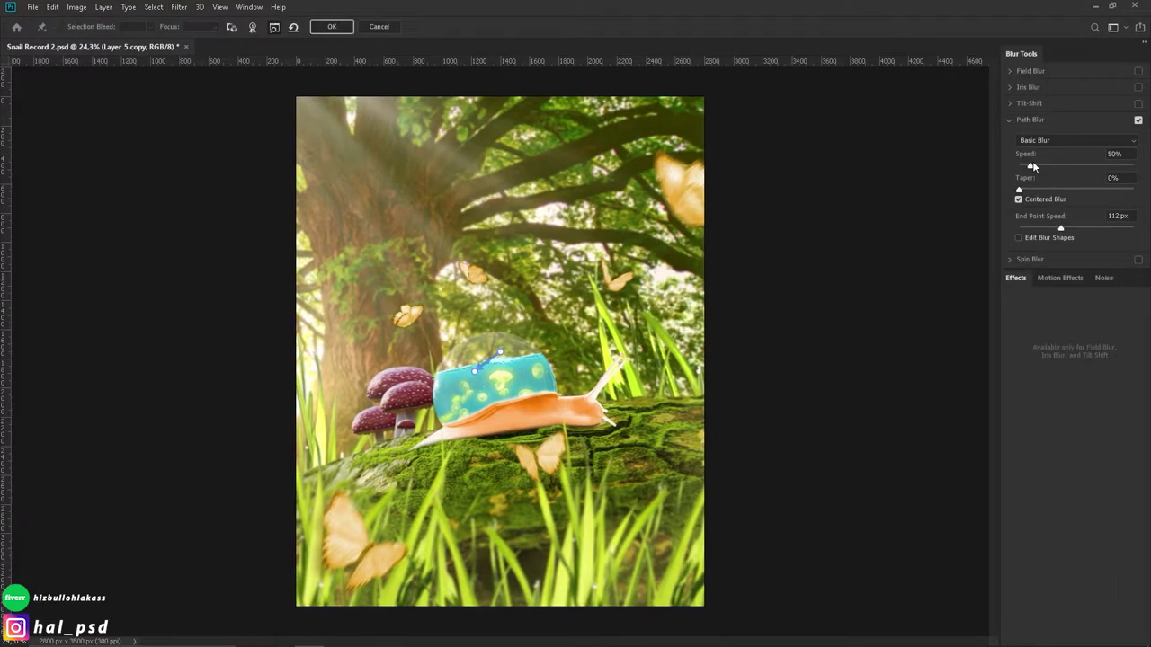
key("Return")
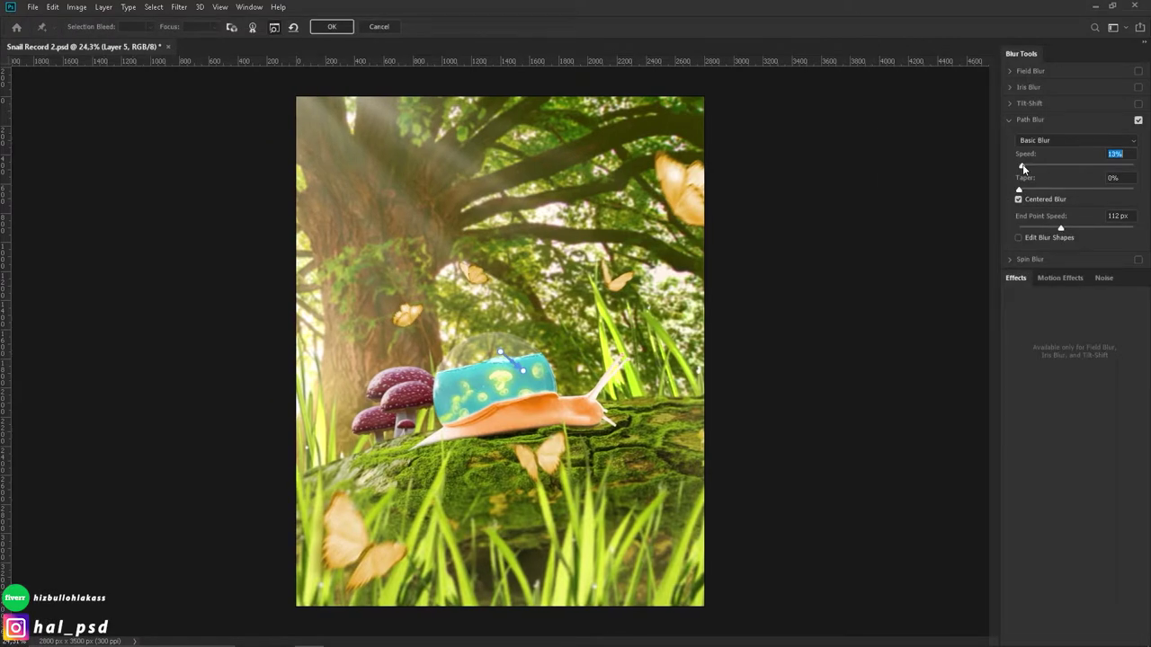
key("Return")
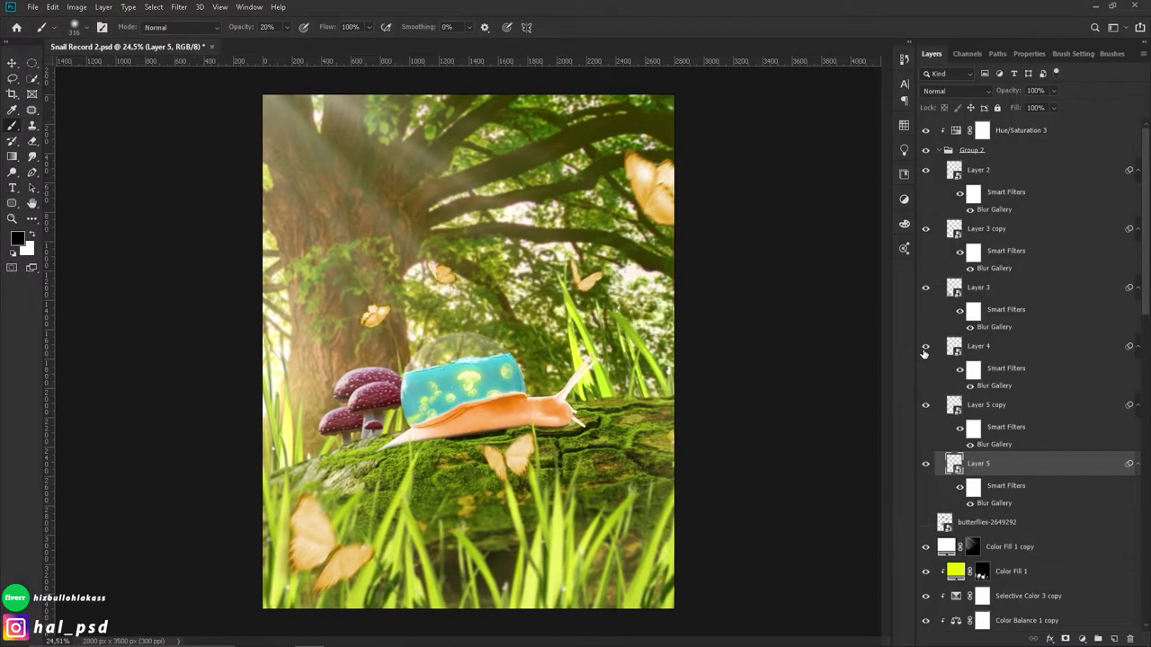
Step: Duplicate the Layer 4 butterfly and resize and rotate the new copy near the mushrooms
left_click(989, 347)
key("ctrl+j")
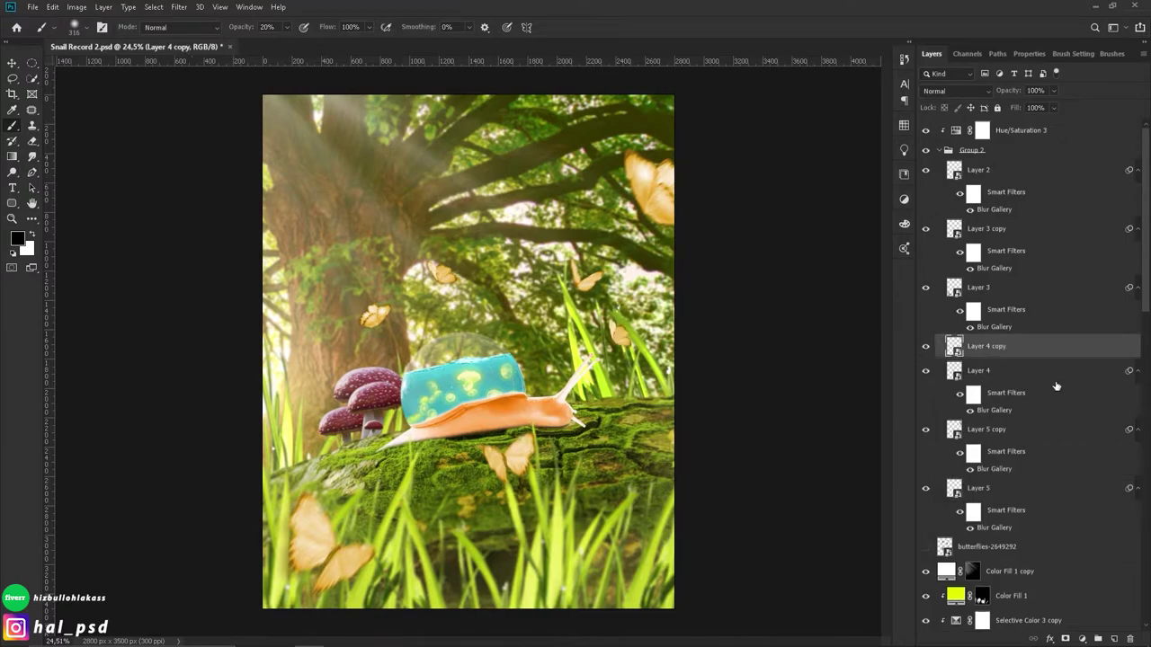
key("ctrl+j")
key("ctrl+t")
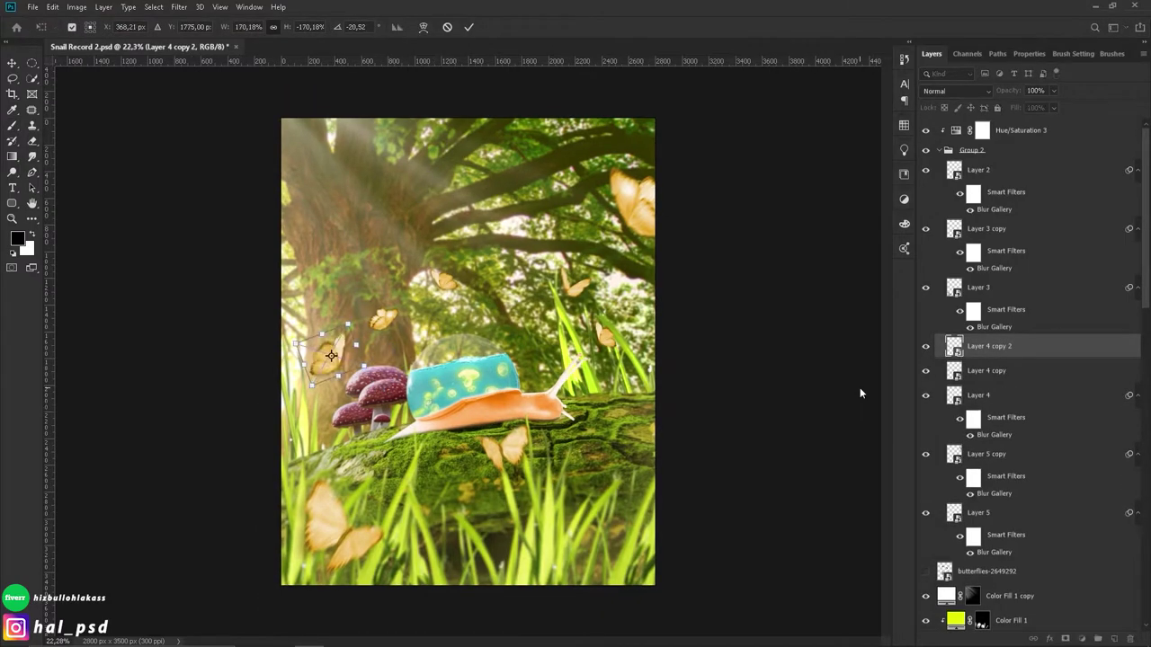
key("Return")
Step: Give the new butterfly copy a path blur at 10% speed
key("ctrl+alt+f")
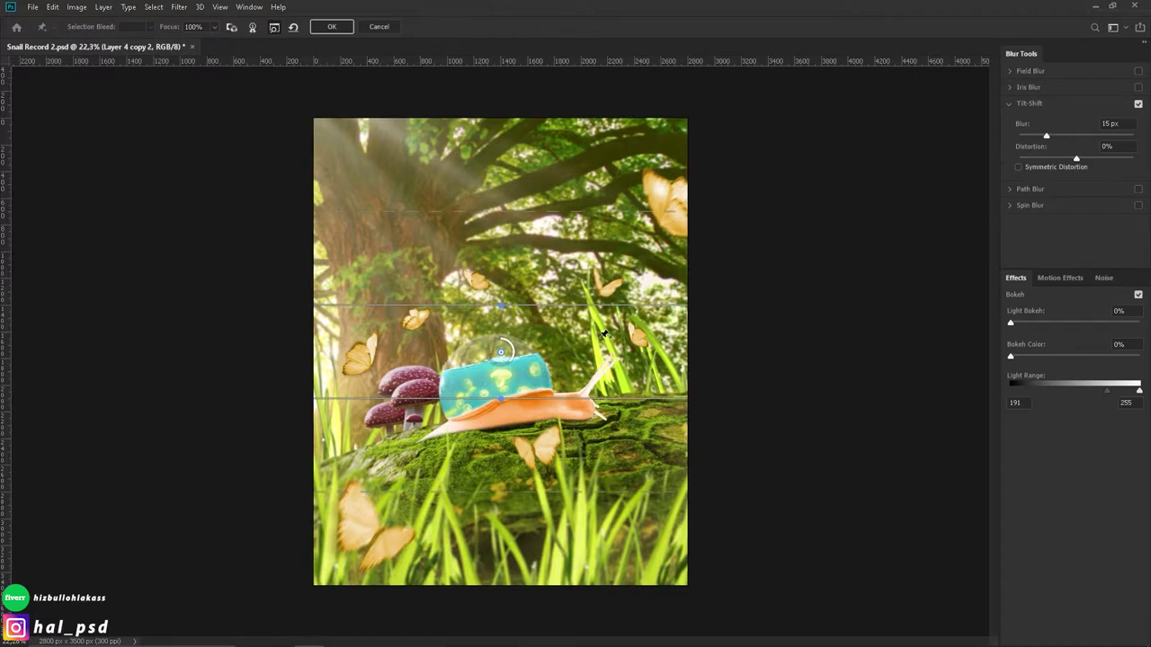
left_click(1029, 189)
left_click_drag(1075, 167, 1022, 169)
left_click(342, 25)
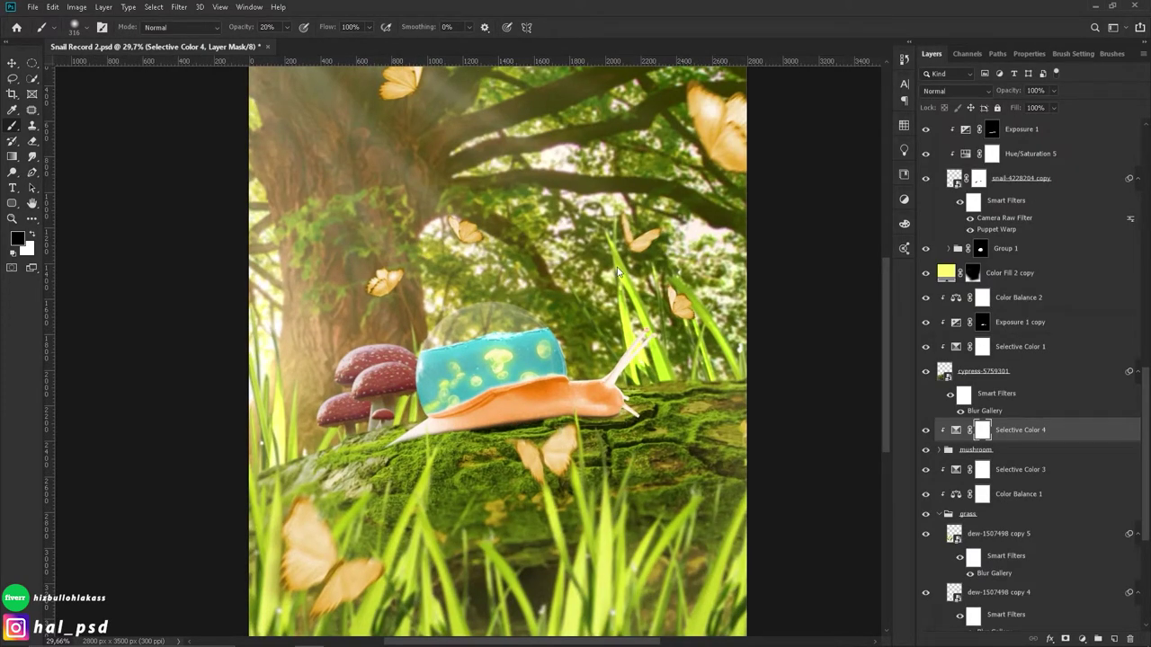
Step: Lasso the moss strip onto its own layer and mask out the grey area above the grass
mouse_move(472, 266)
left_mouse_down()
mouse_move(576, 278)
mouse_move(472, 267)
left_mouse_up()
key("ctrl+j")
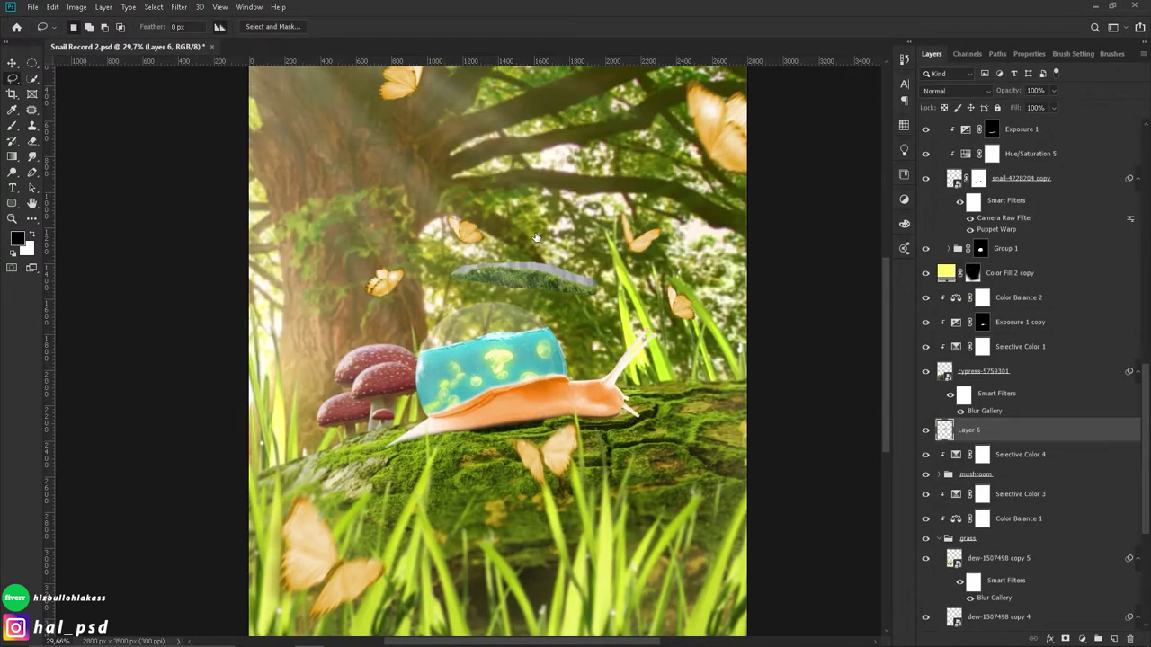
scroll(536, 238, "up", 5)
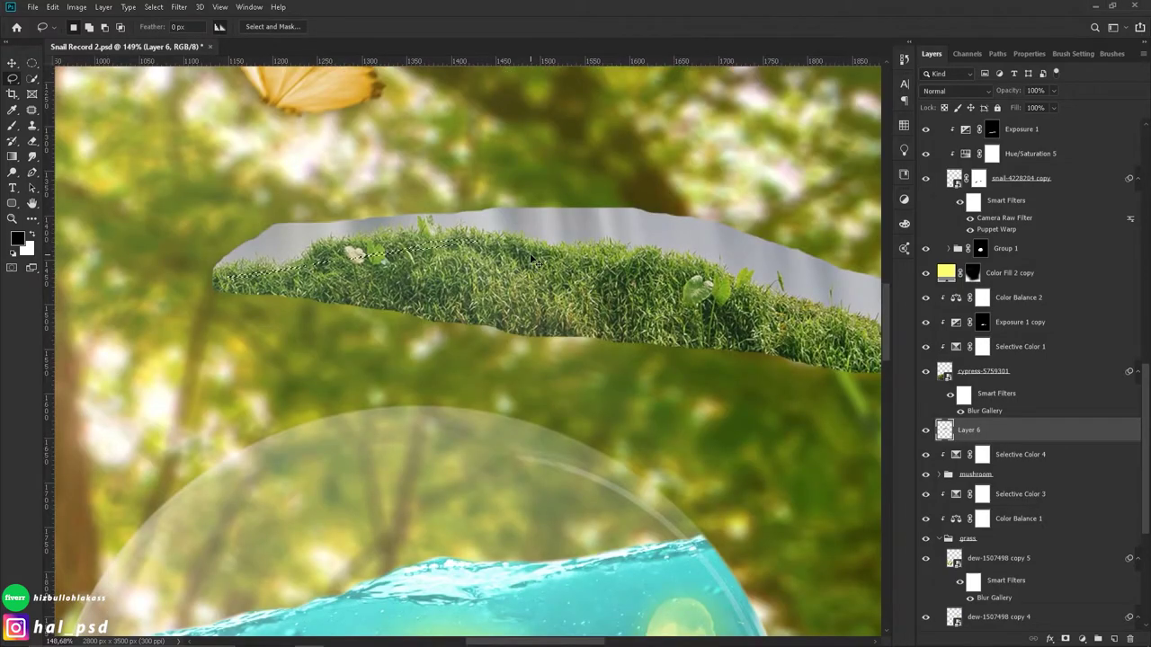
key("ctrl+d")
left_click(33, 79)
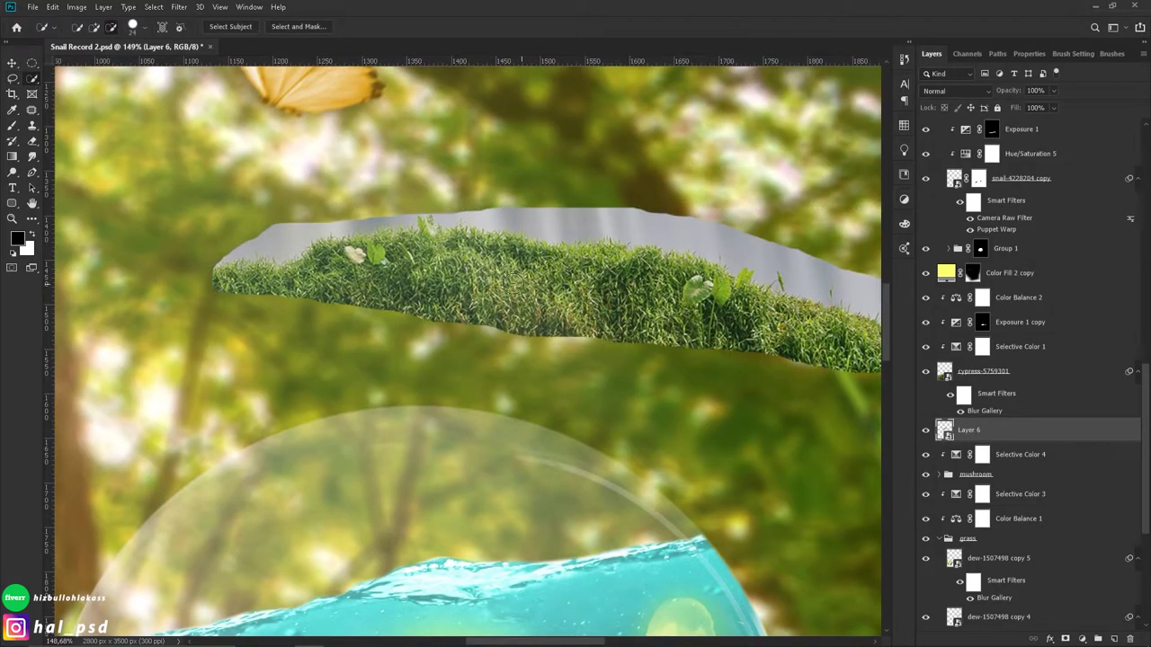
left_click(1097, 638)
Step: Refine the moss strip's grass-blade mask edges in Select and Mask, then make a New Smart Object via Copy
right_click(973, 430)
left_click(989, 511)
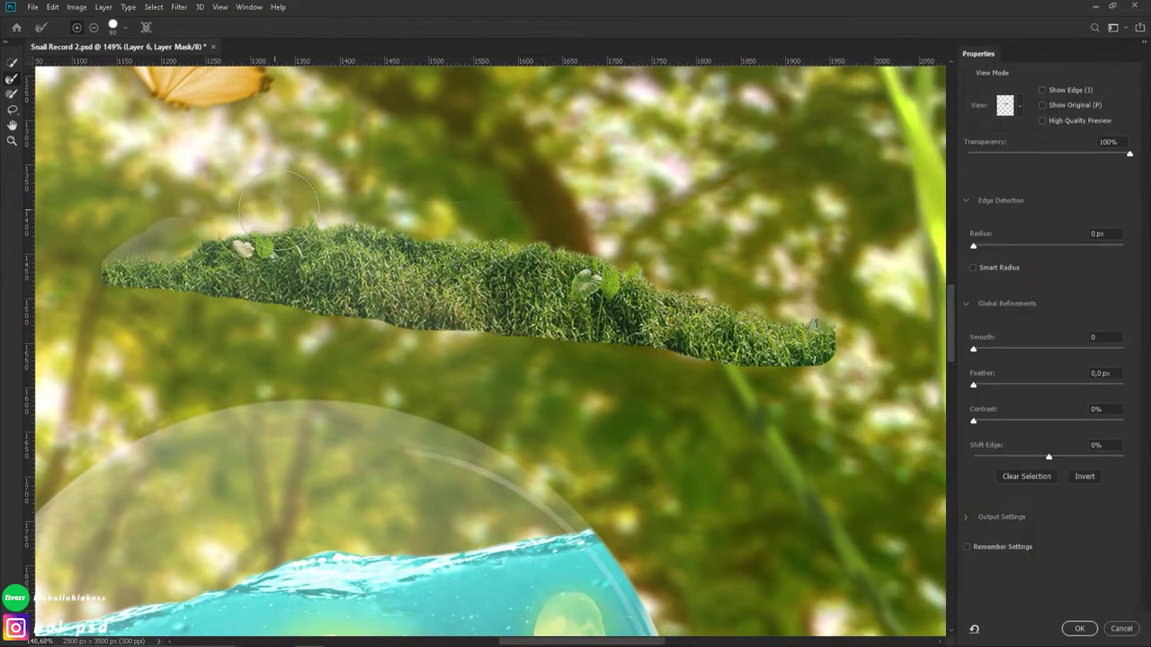
left_click_drag(279, 209, 324, 216)
right_click(377, 232)
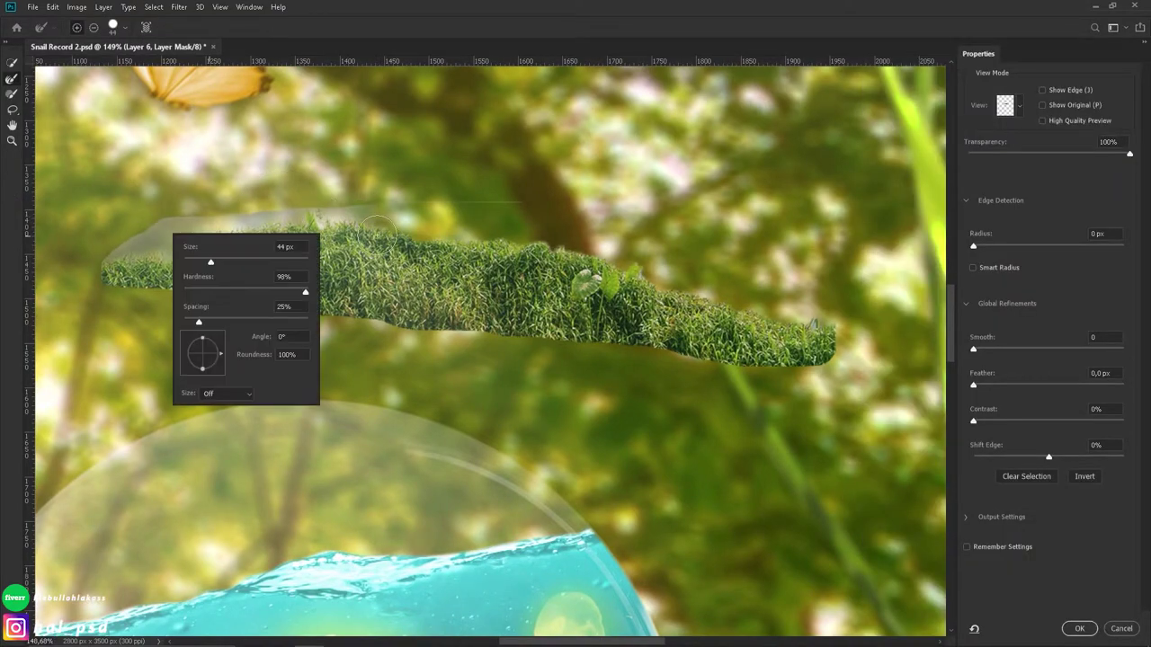
key("Return")
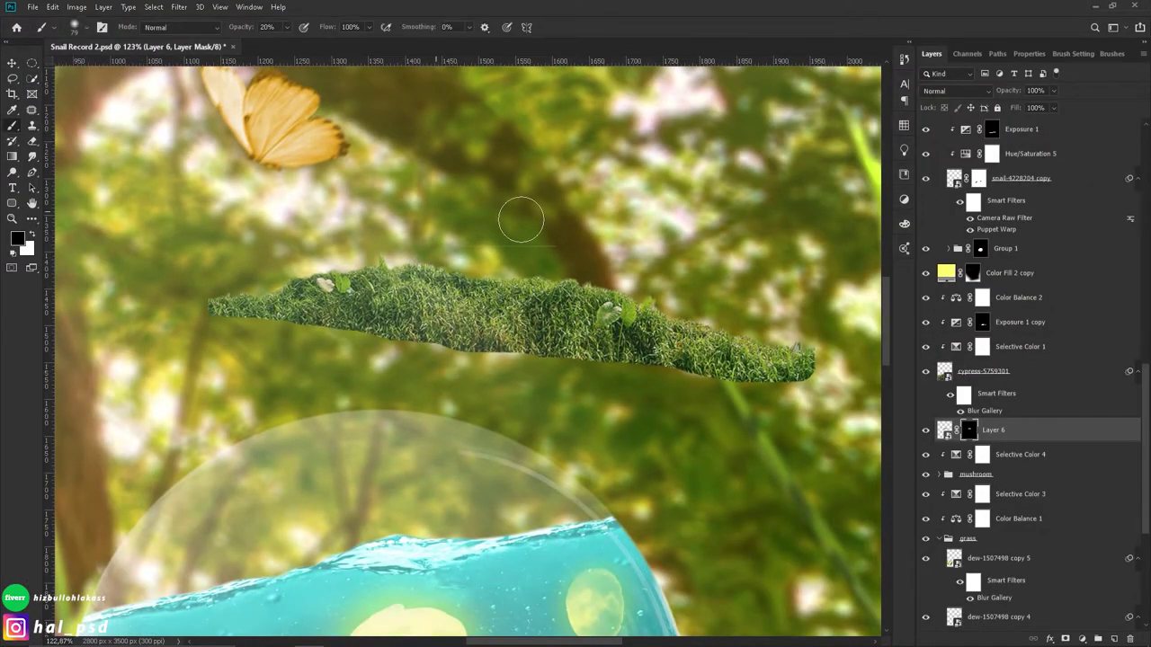
key("0")
key("bracketleft")
key("bracketleft")
key("bracketleft")
key("alt+ctrl+r")
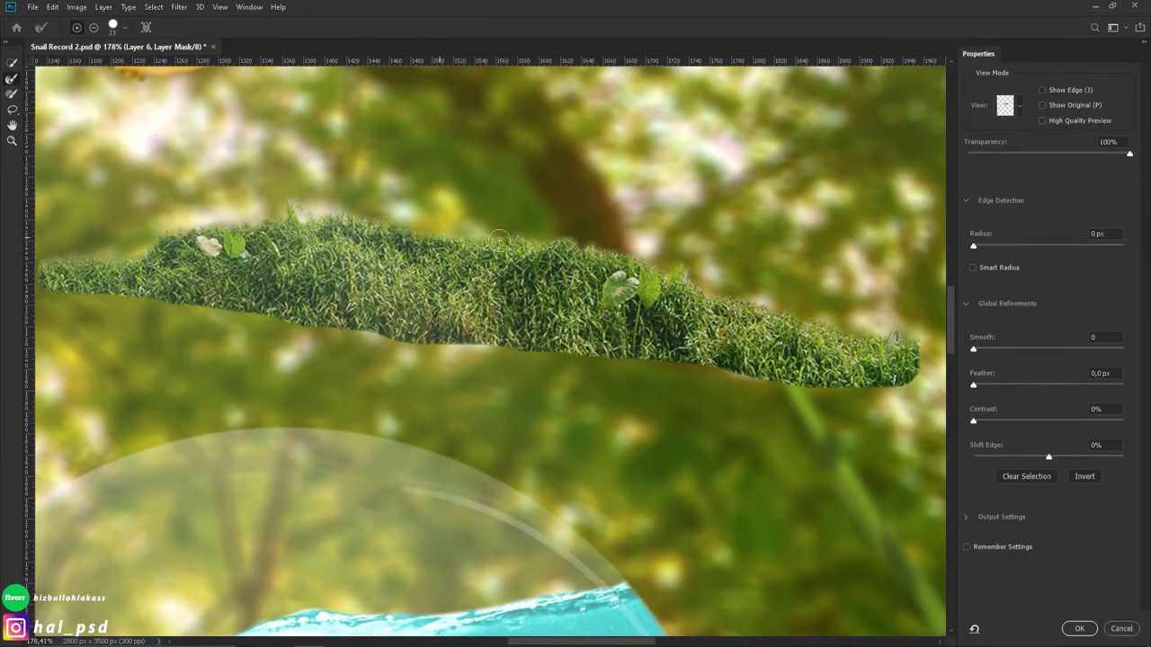
key("Return")
right_click(1010, 433)
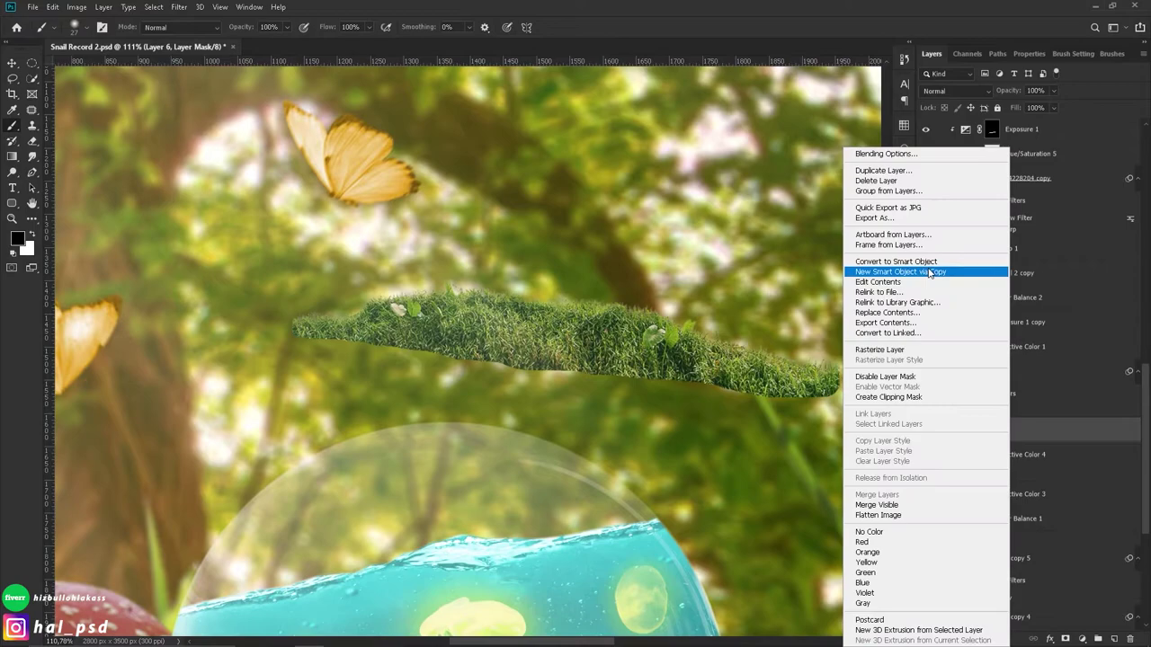
left_click(938, 267)
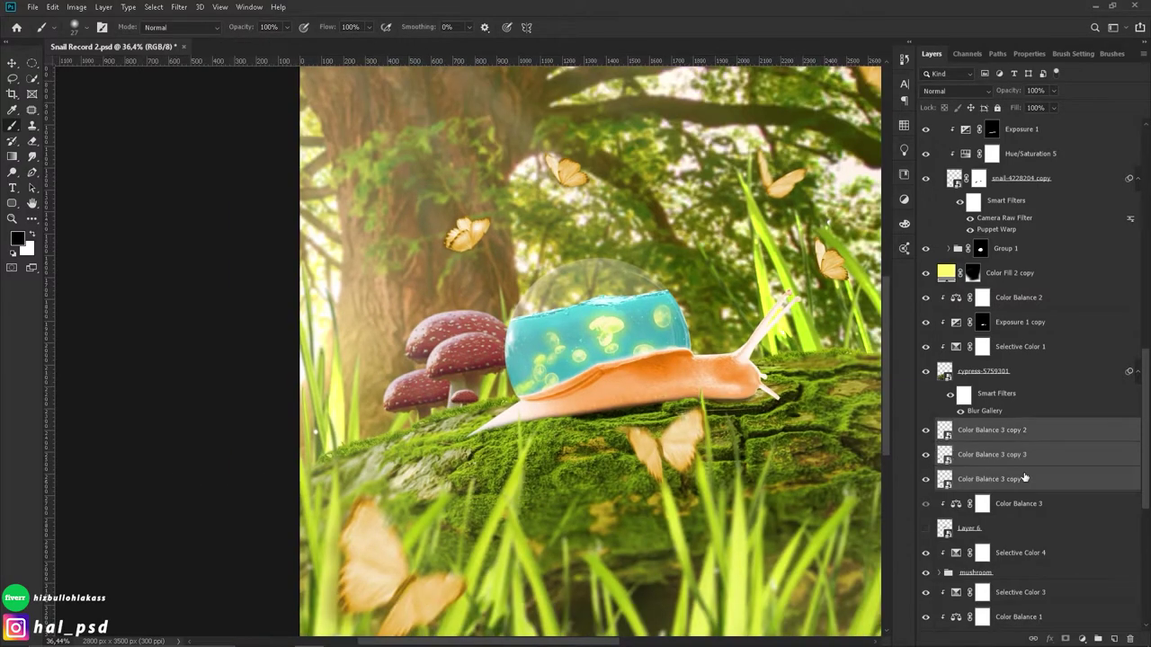
Step: Apply a 6 px tilt-shift blur to the grass strip with the focus band raised
left_click(179, 6)
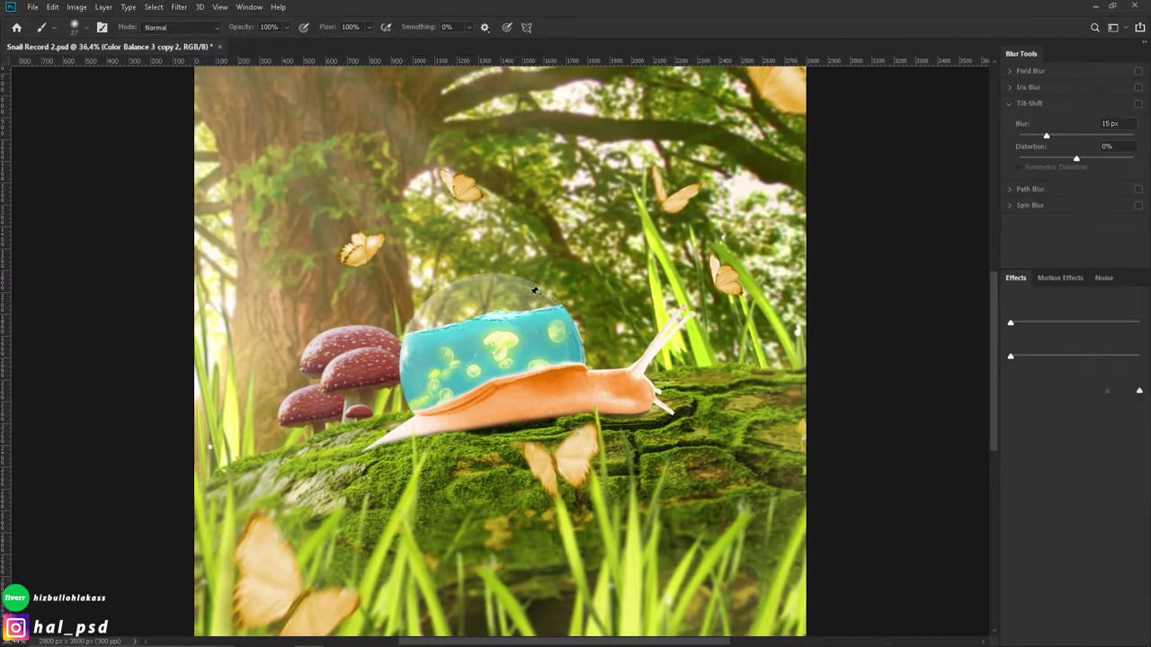
left_click_drag(512, 379, 512, 340)
left_click_drag(1046, 135, 1032, 135)
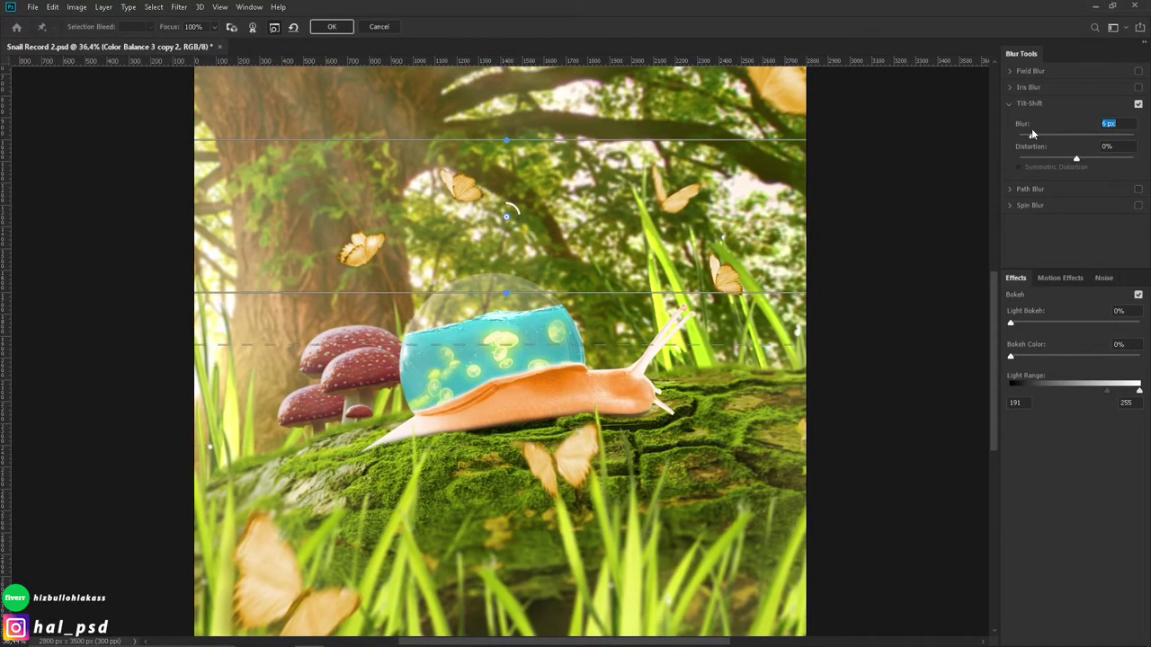
left_click(331, 26)
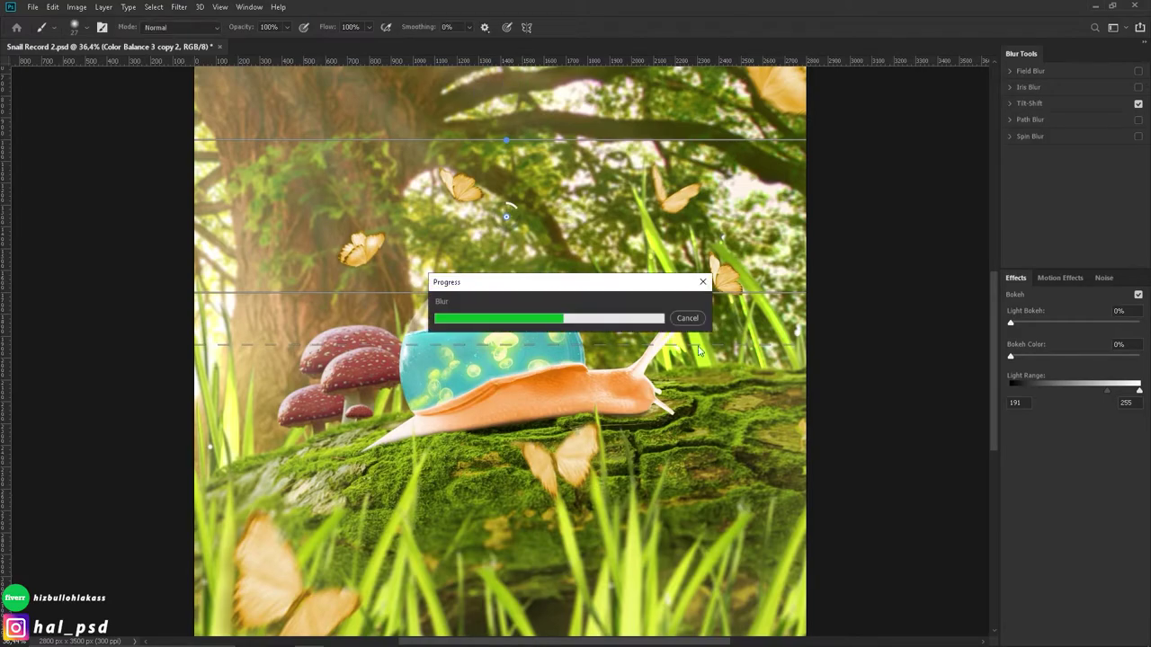
Step: Save and close the grass contents, then warp the strip to follow the log
key("v")
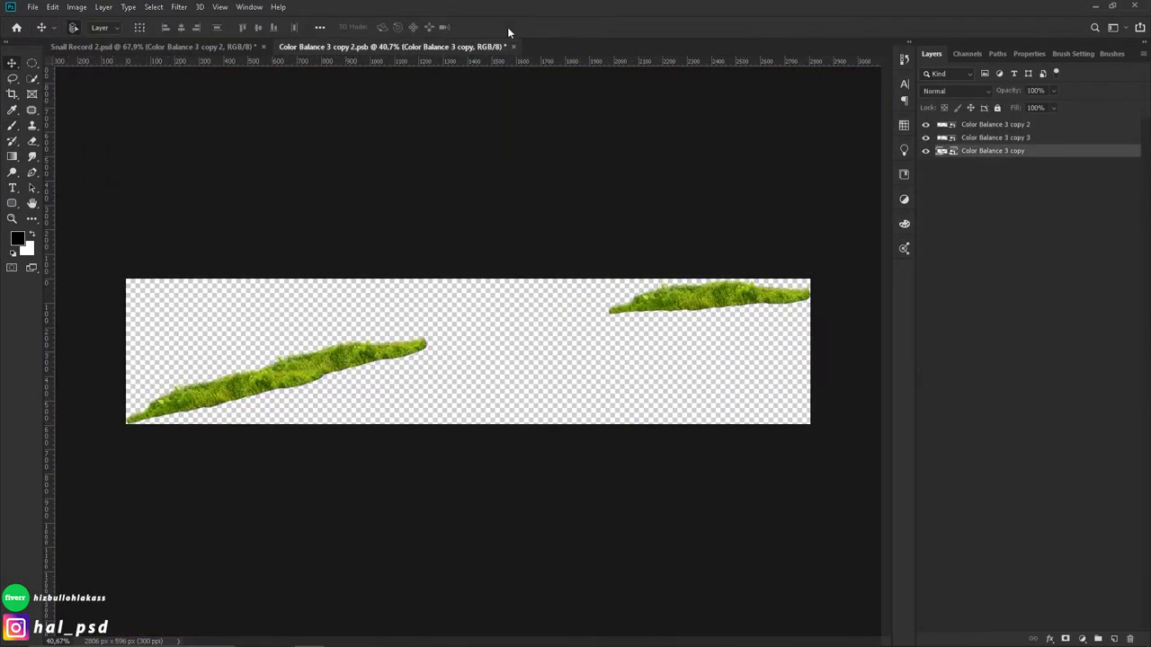
key("ctrl+s")
key("ctrl+w")
scroll(542, 370, "up", 3)
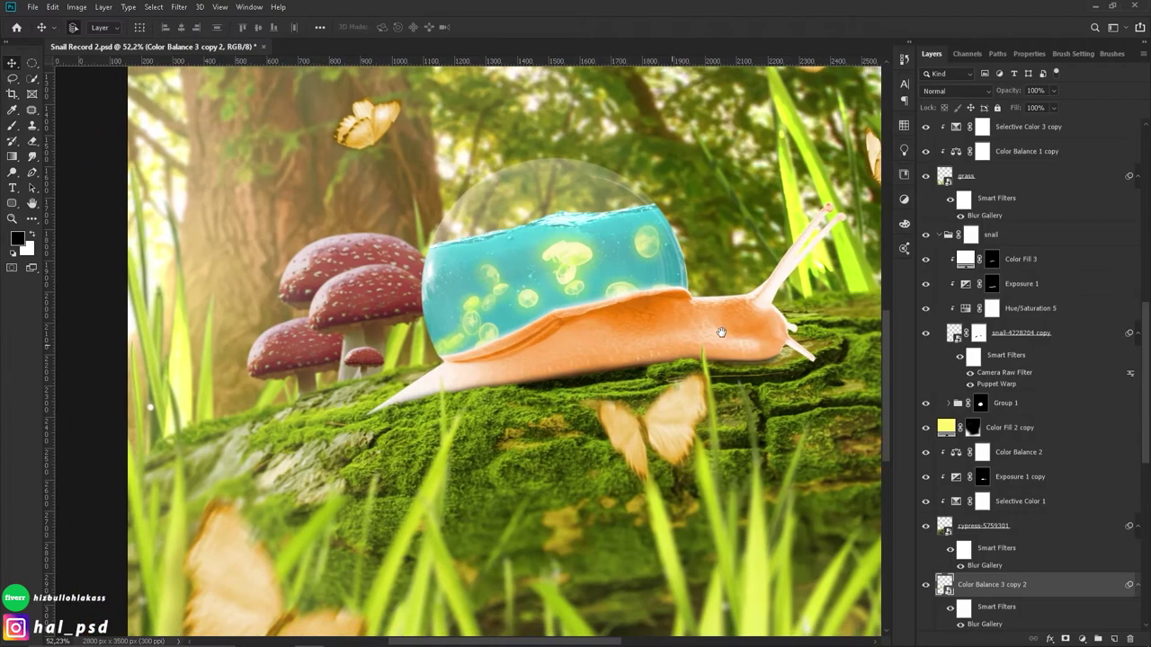
key("ctrl+t")
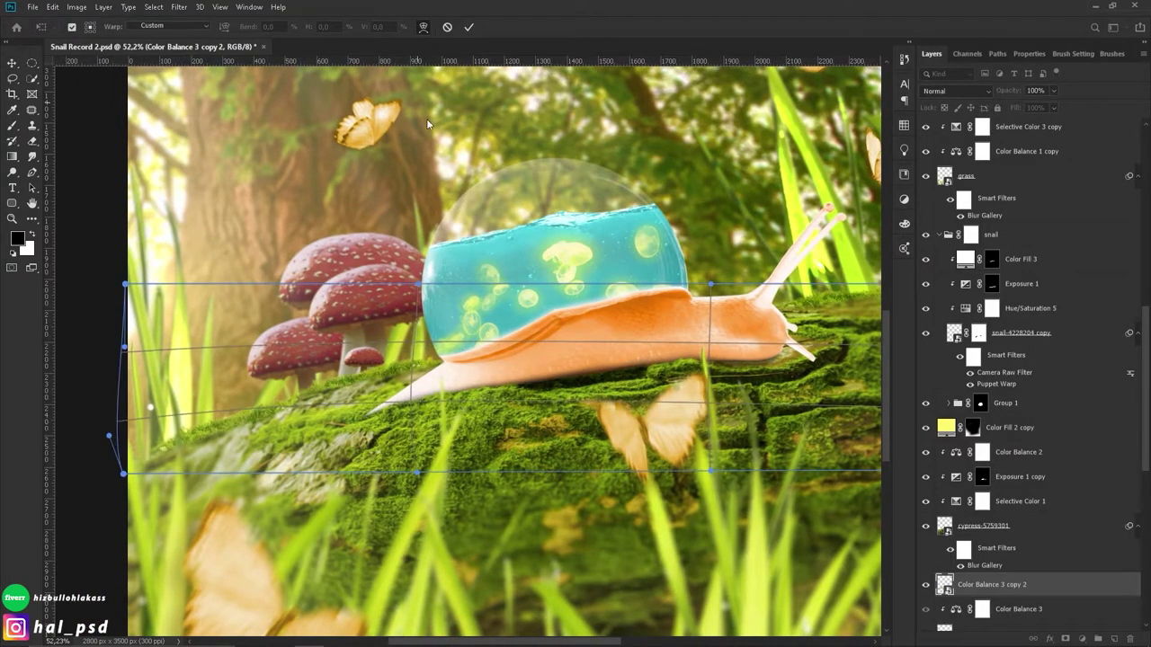
left_click(469, 26)
scroll(618, 282, "down", 2)
scroll(618, 281, "down", 4)
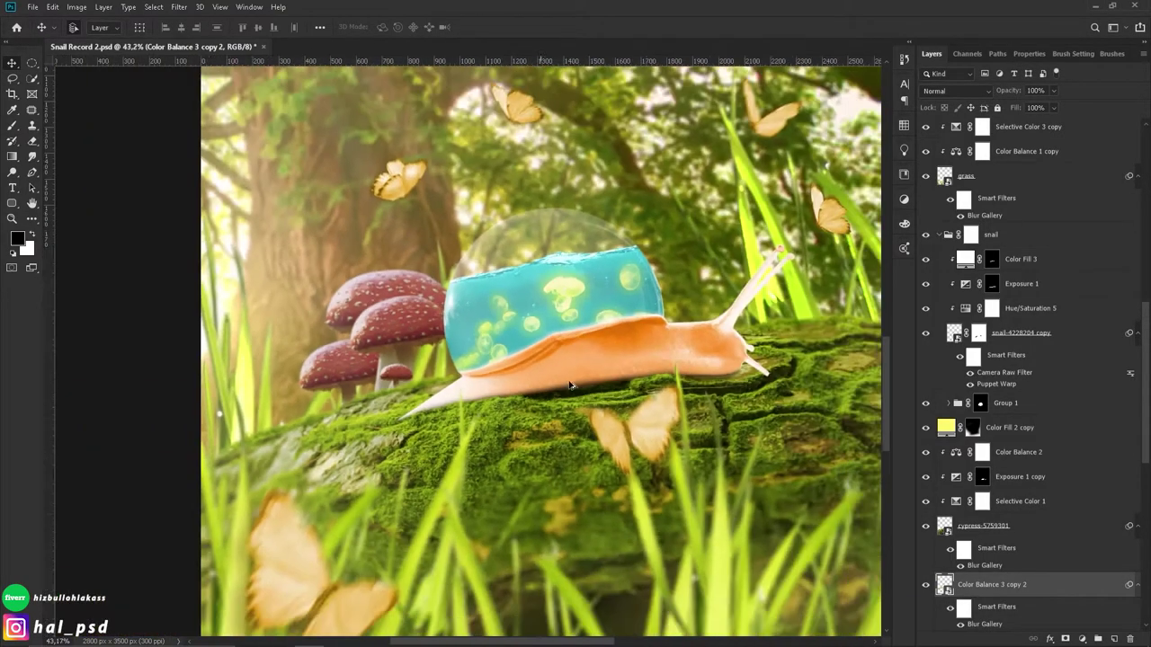
key("alt+period")
Step: Stamp visible layers and grade them in Camera Raw: exposure, contrast, texture, vibrance +9, cooler white balance
key("ctrl+shift+alt+e")
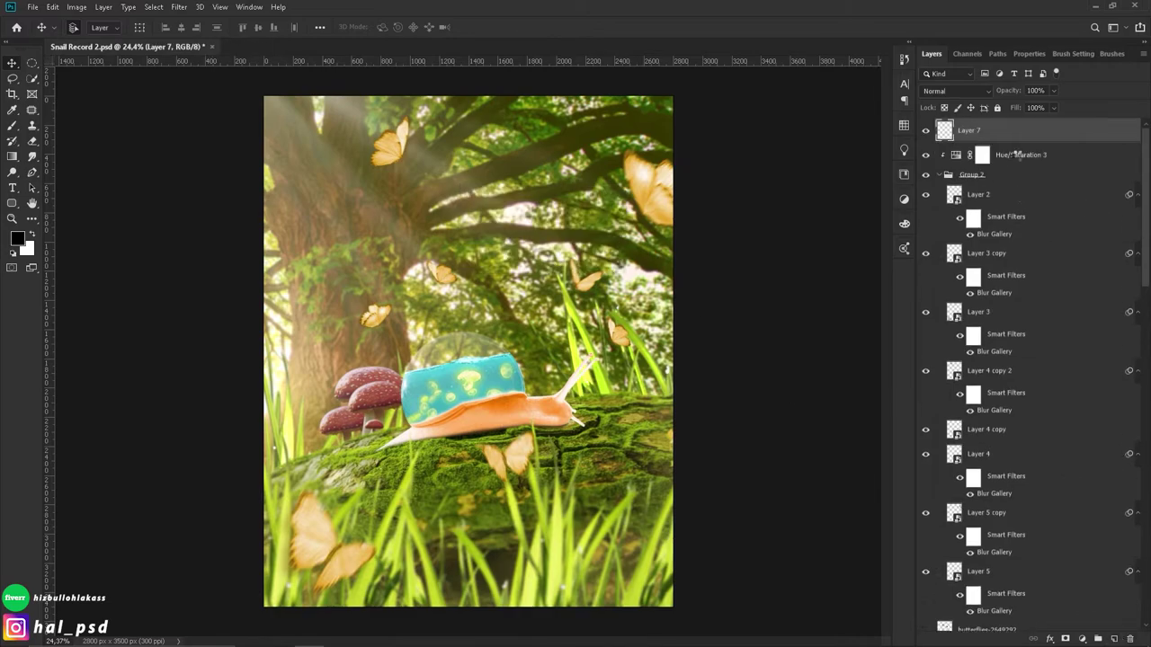
key("ctrl+shift+a")
mouse_move(1045, 236)
left_mouse_down()
mouse_move(1051, 250)
mouse_move(1011, 264)
mouse_move(1043, 277)
mouse_move(1030, 291)
mouse_move(1051, 326)
left_mouse_up()
left_click_drag(1008, 447, 1016, 447)
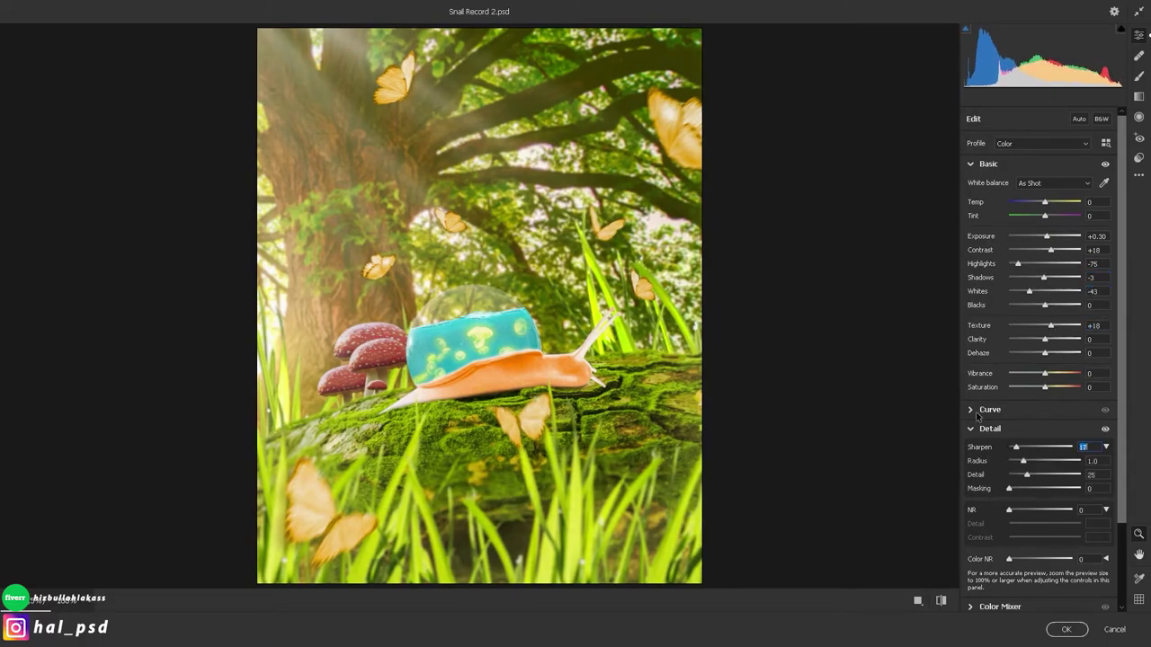
left_click_drag(1044, 373, 1049, 374)
left_click_drag(1045, 201, 1042, 202)
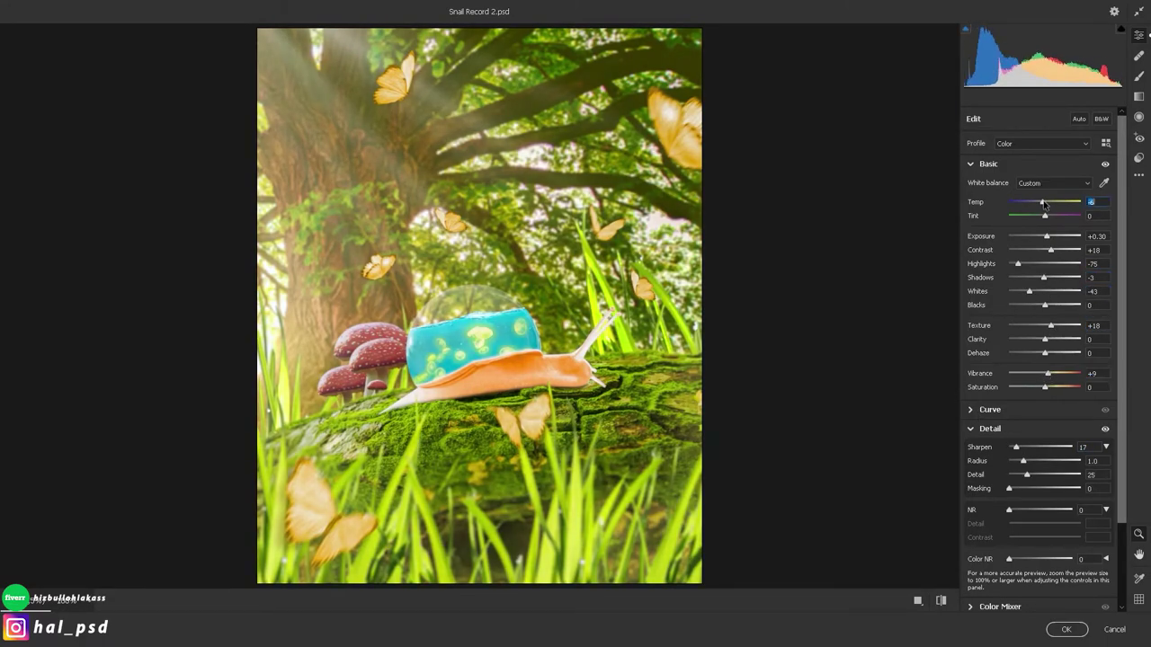
key("Return")
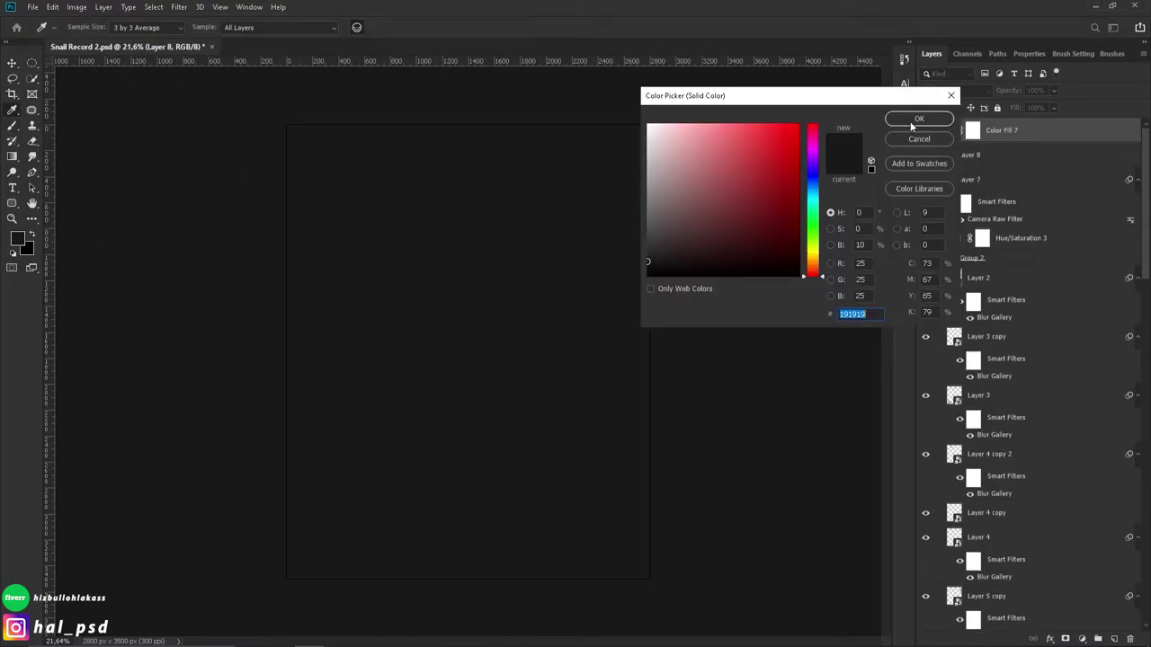
Step: Add a black fill layer with a Screen-mode lens flare, enlarged and moved to the top-left
left_click(909, 122)
left_click(179, 6)
left_click(360, 273)
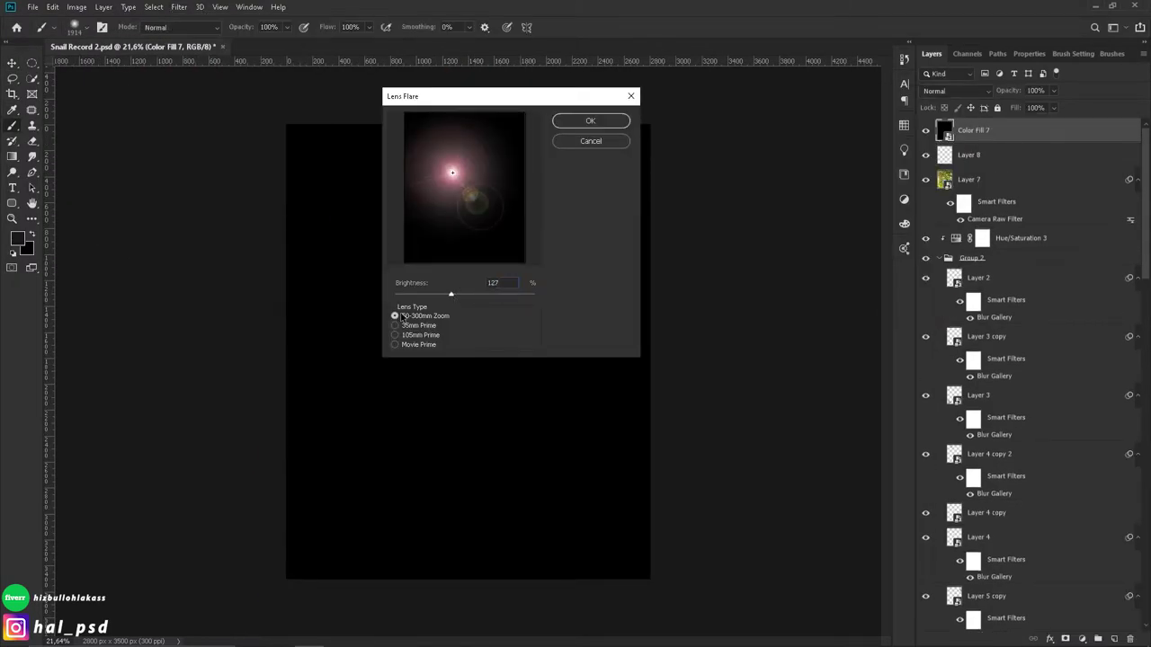
left_click(591, 117)
left_click(957, 91)
left_click(939, 208)
key("ctrl+t")
left_click_drag(481, 269, 526, 90)
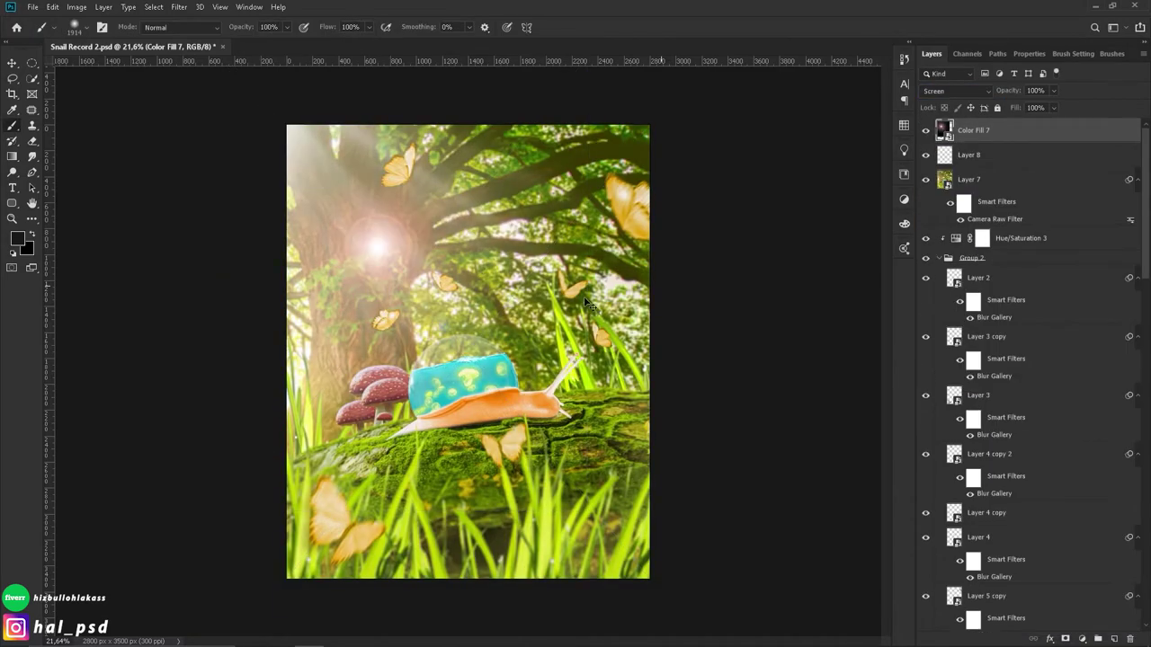